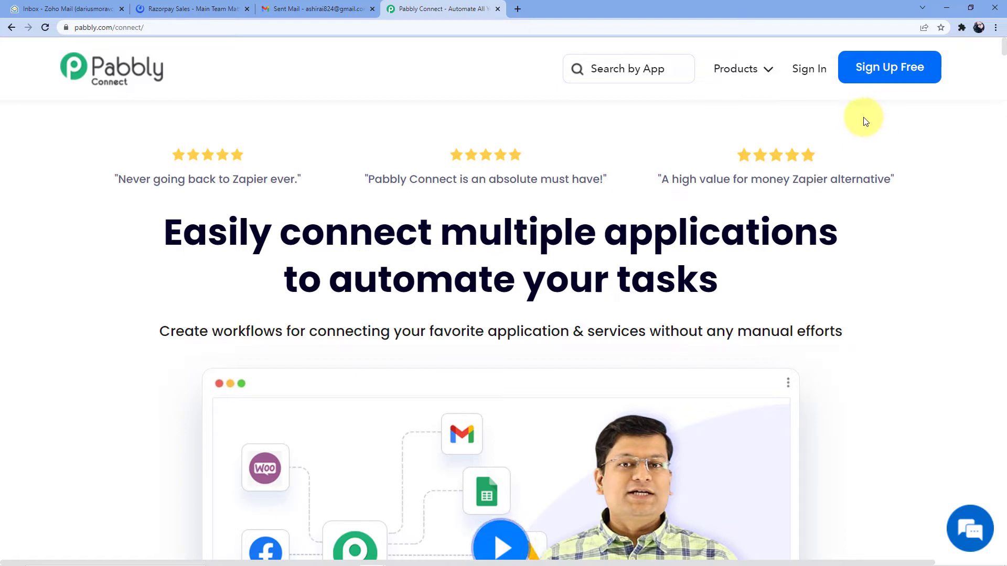
# Sign in, open the Pabbly Connect dashboard and name a new workflow "Zoho Mail to Mattermost".
pyautogui.click(821, 76)
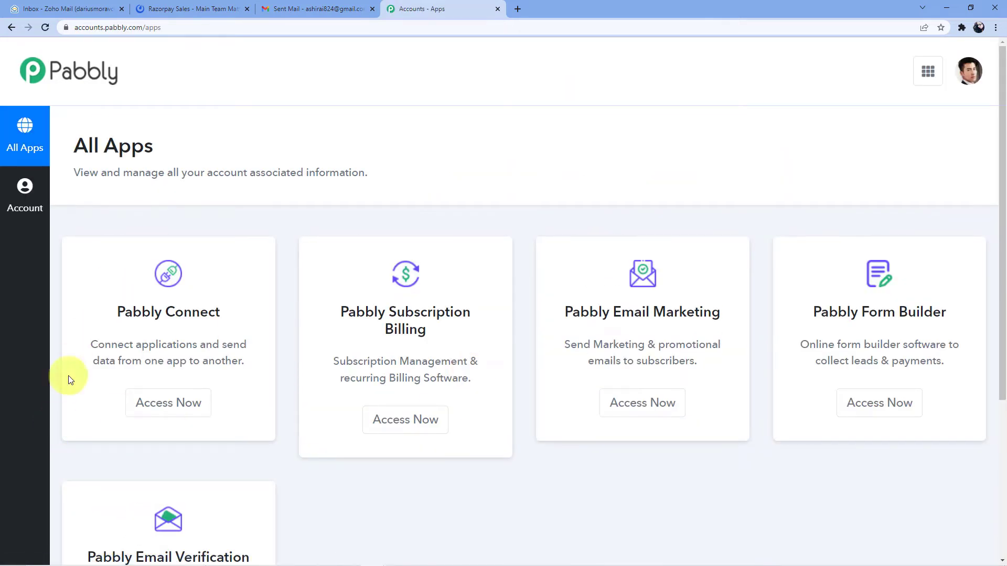
pyautogui.click(162, 413)
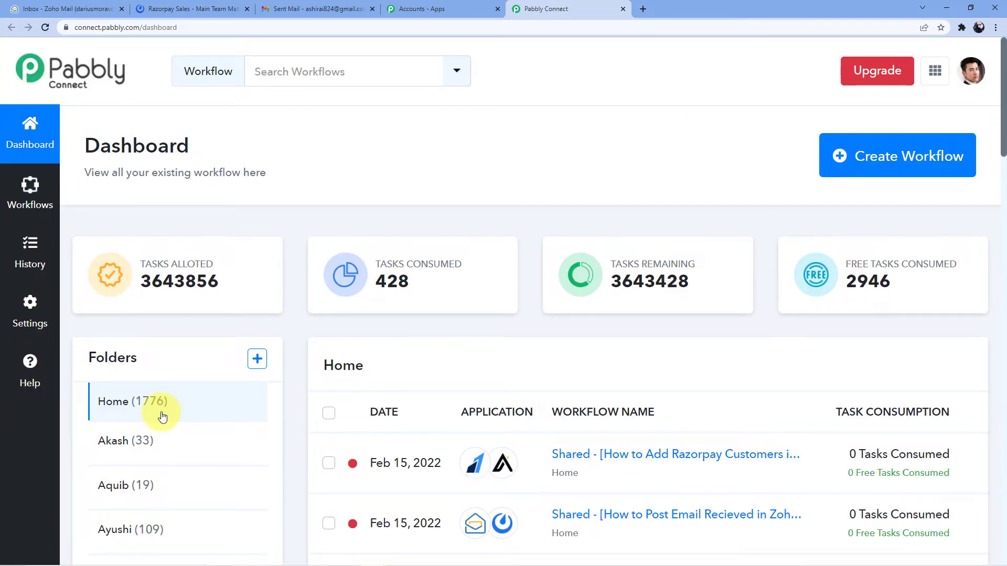
pyautogui.click(883, 177)
pyautogui.click(492, 312)
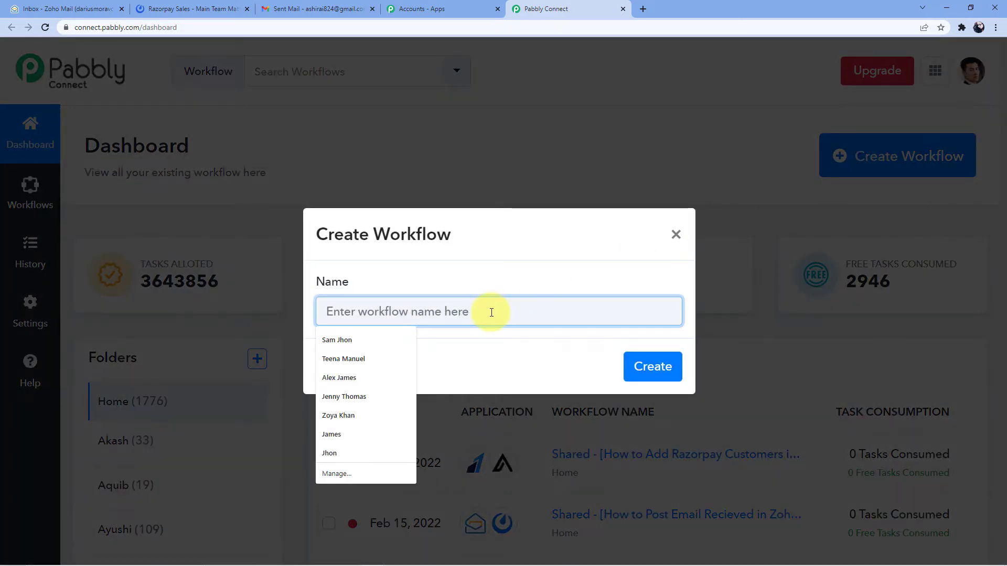
pyautogui.write('Zoho Mail to mattermost')
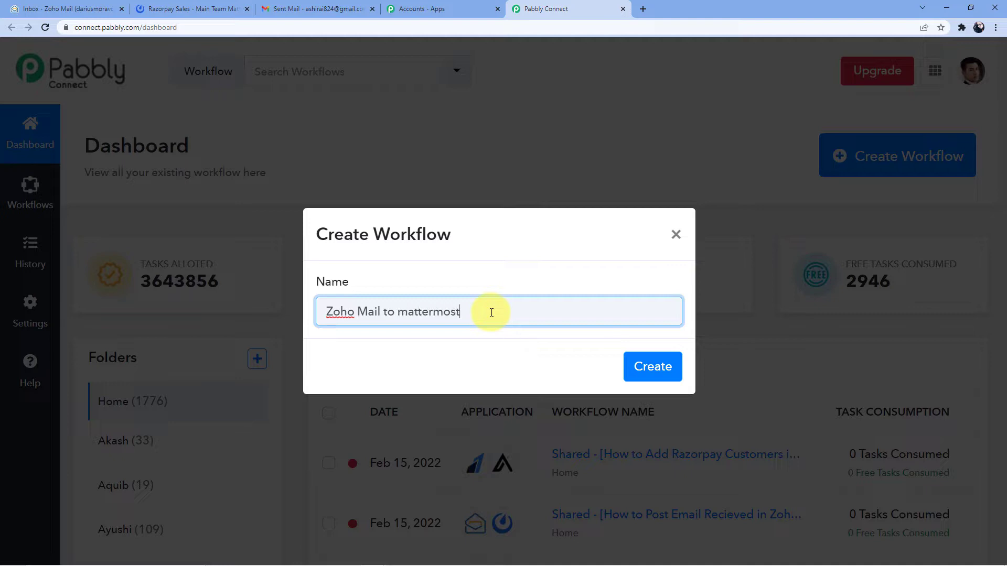
pyautogui.click(409, 310)
pyautogui.press('BackSpace')
pyautogui.write('M')
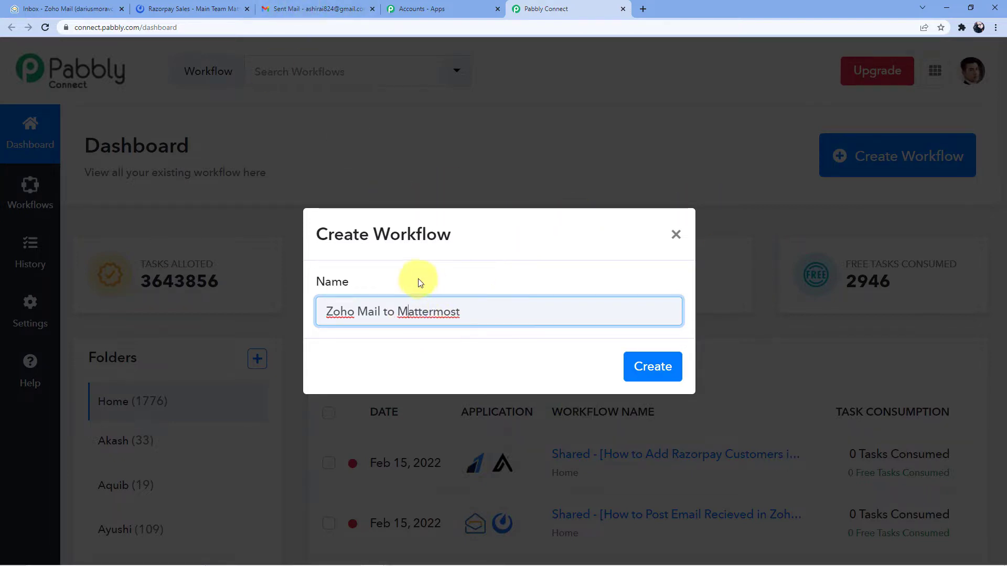
# Review the Zoho Mail inbox and the messages in Mattermost's Razorpay Sales and PabblyConnect channels.
pyautogui.click(93, 6)
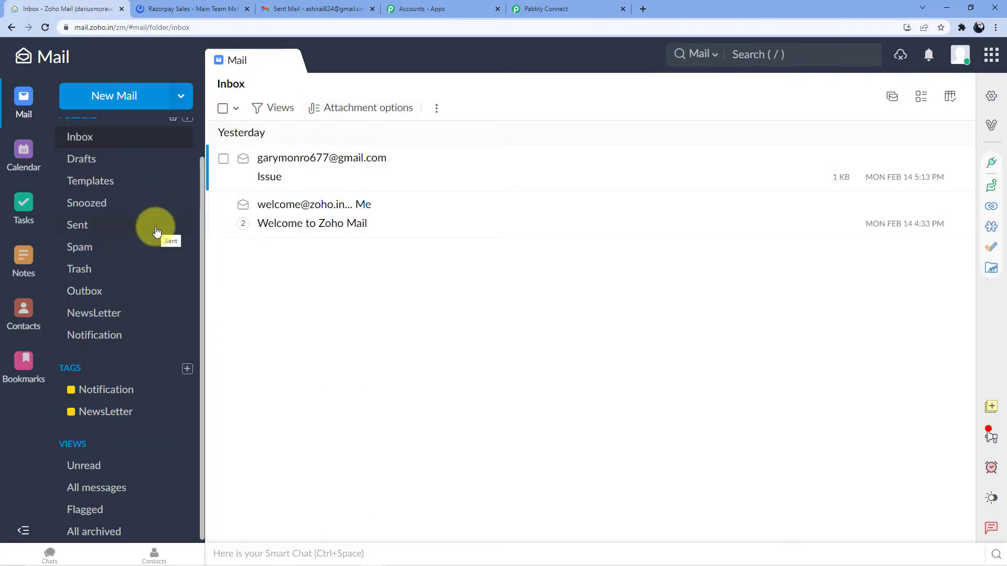
pyautogui.hotkey('ctrl', 'Tab')
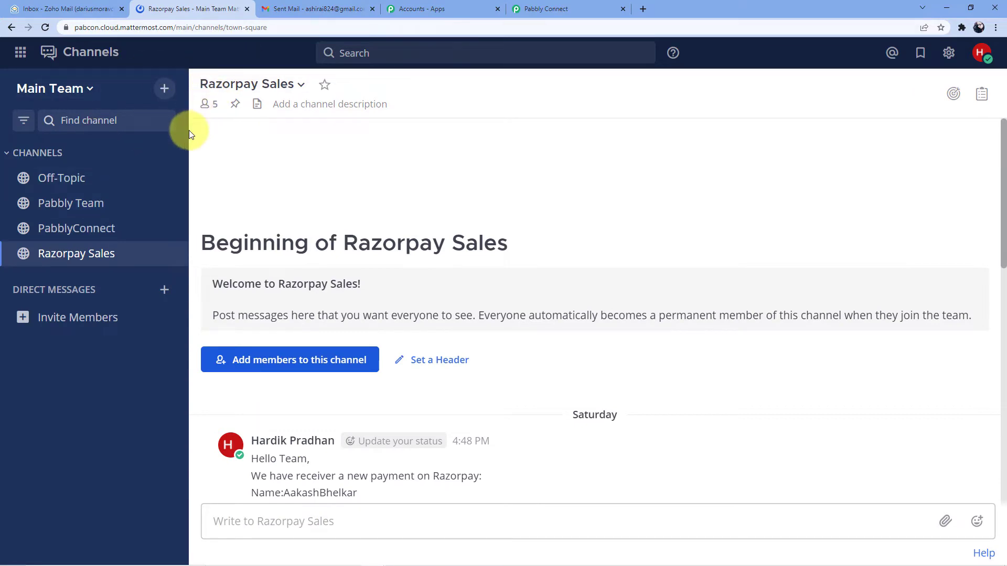
pyautogui.scroll(-7, 288, 180)
pyautogui.scroll(4, 244, 307)
pyautogui.scroll(-6, 245, 307)
pyautogui.scroll(10, 227, 260)
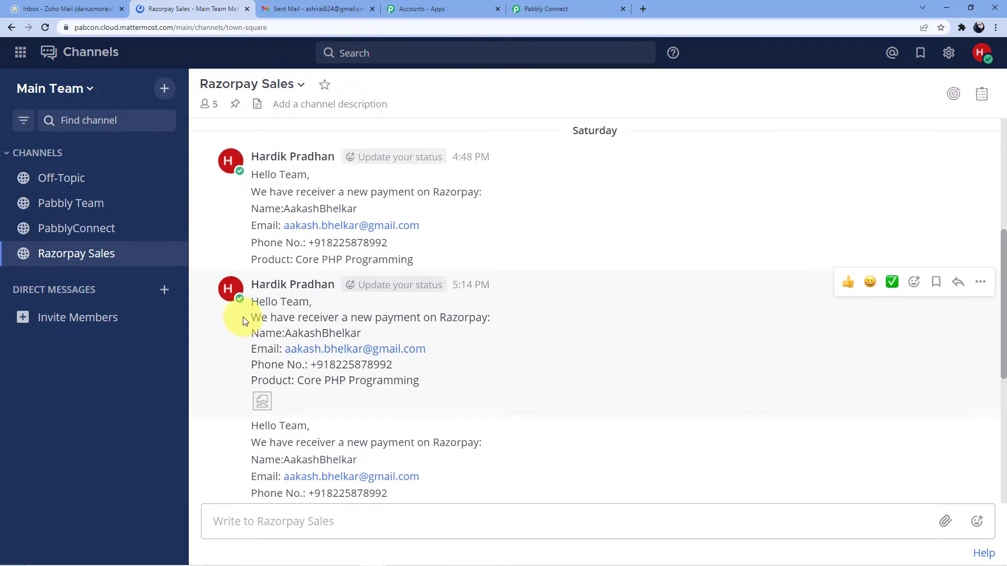
pyautogui.click(87, 234)
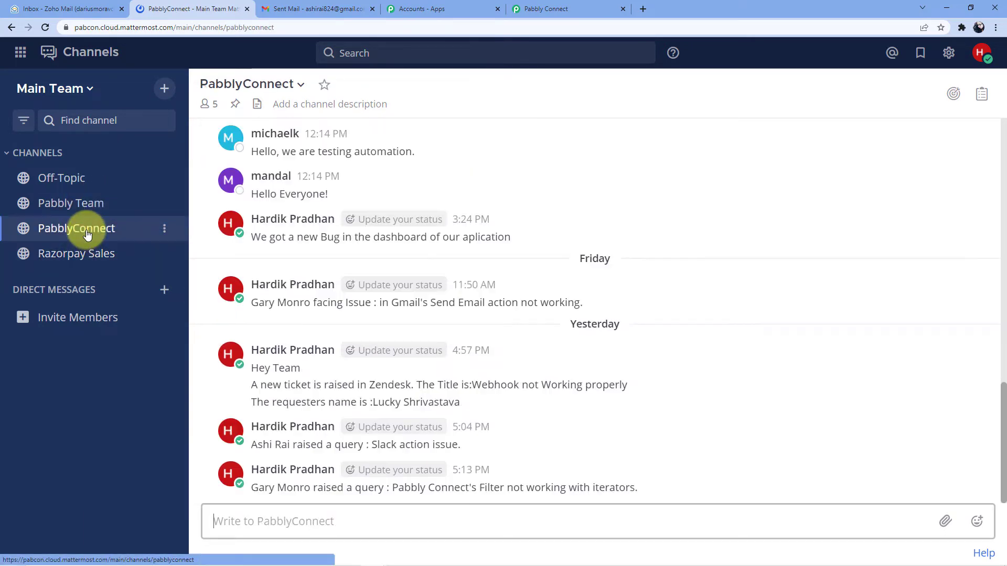
pyautogui.scroll(3, 313, 294)
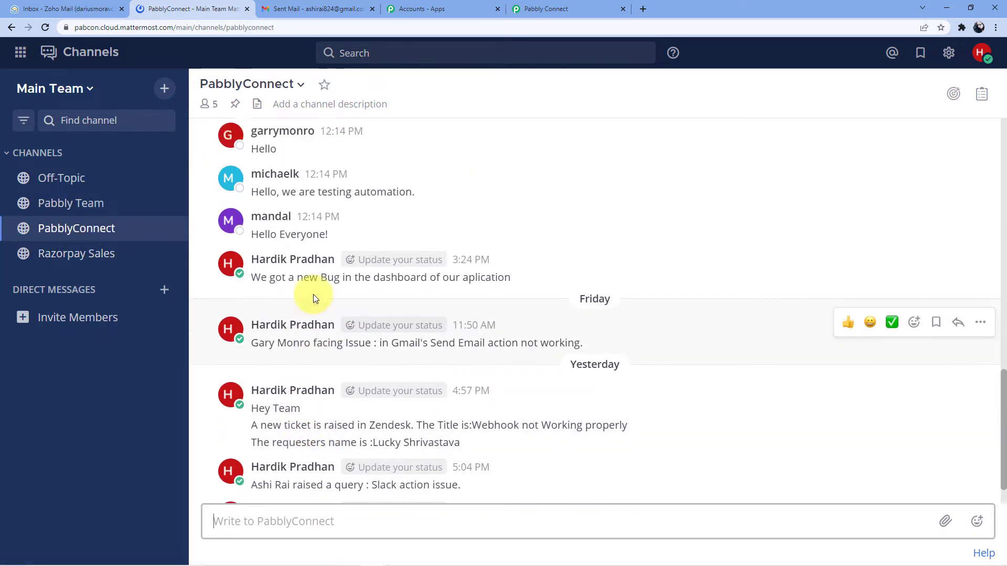
pyautogui.scroll(-3, 313, 295)
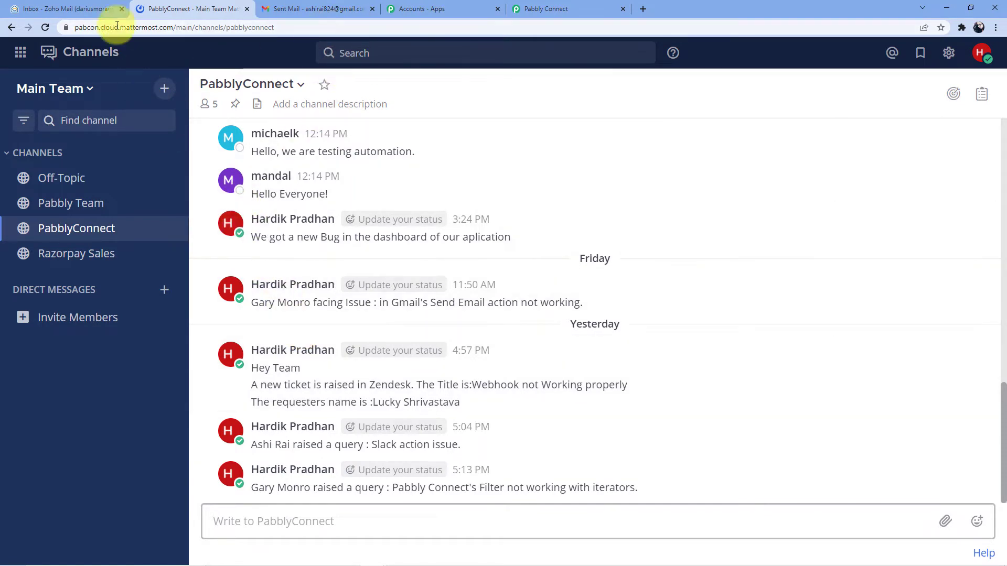
pyautogui.click(48, 51)
pyautogui.click(58, 9)
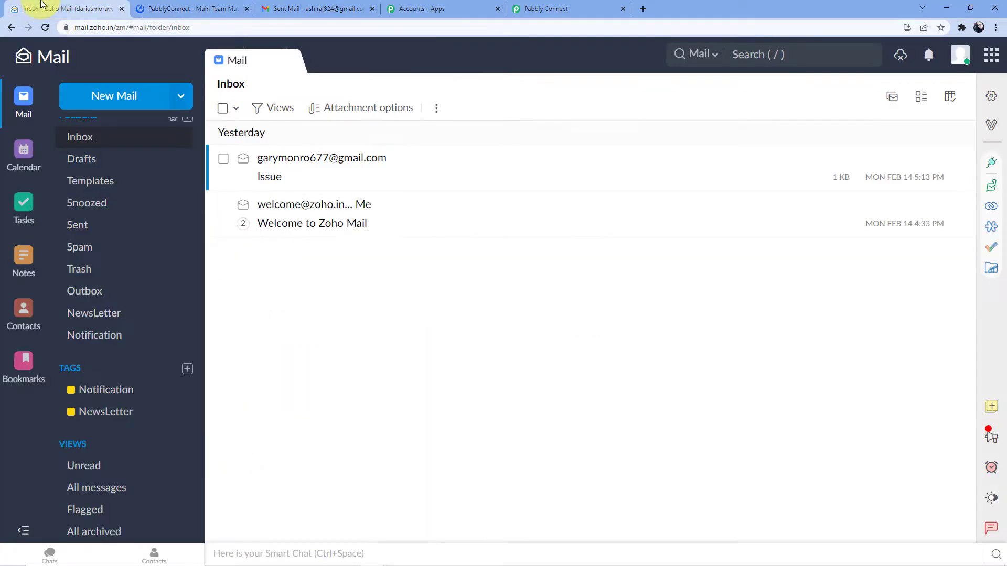
# Return to Pabbly Connect and create the named workflow.
pyautogui.click(573, 9)
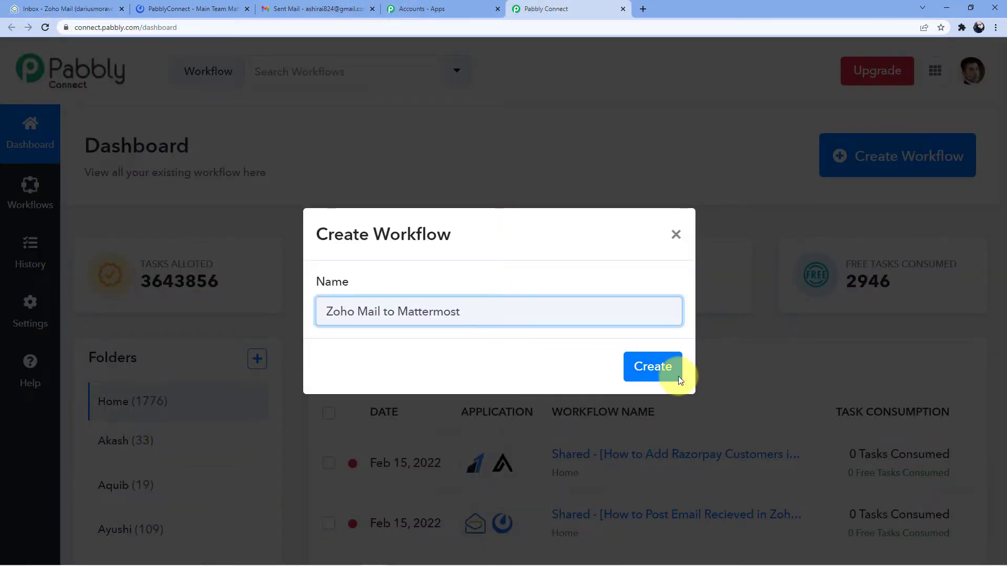
pyautogui.click(652, 367)
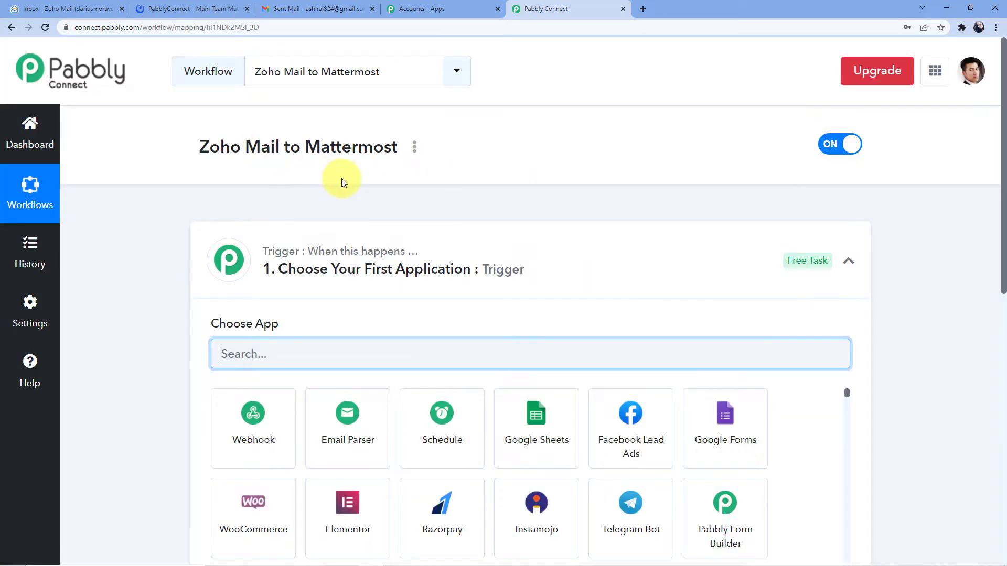
# Examine the empty trigger and action steps of the workflow.
pyautogui.scroll(-4, 415, 208)
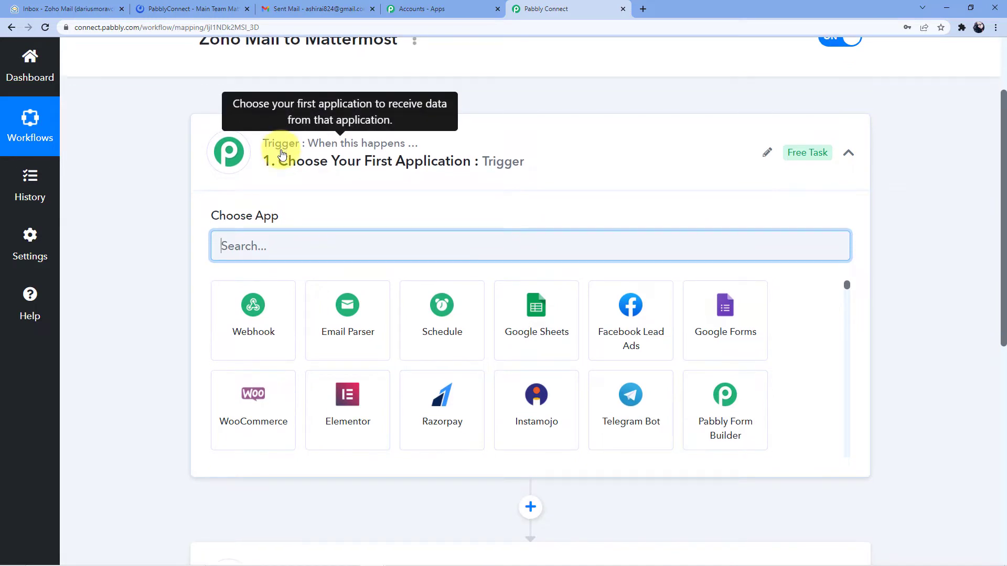
pyautogui.scroll(2, 282, 153)
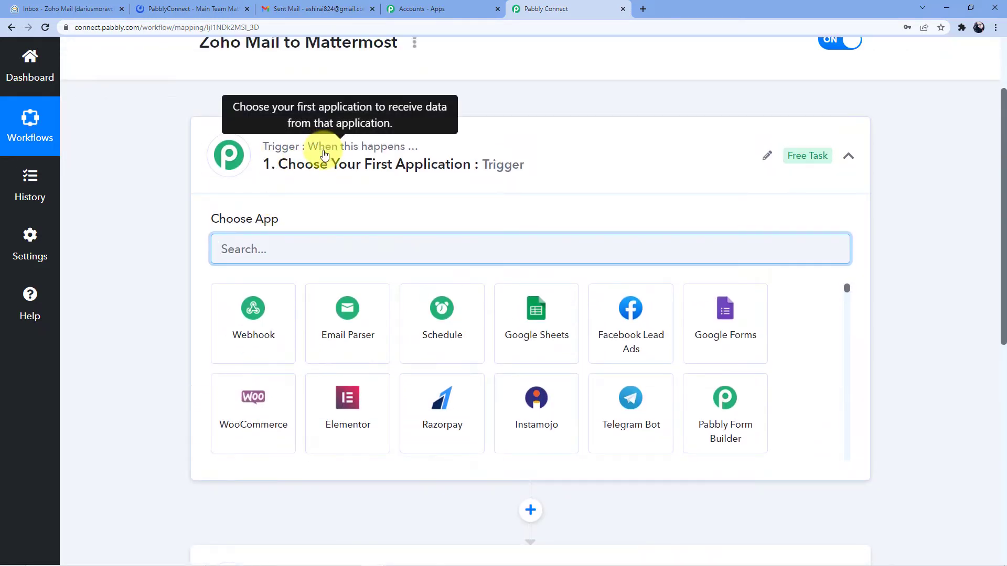
pyautogui.scroll(-7, 328, 298)
pyautogui.scroll(9, 333, 254)
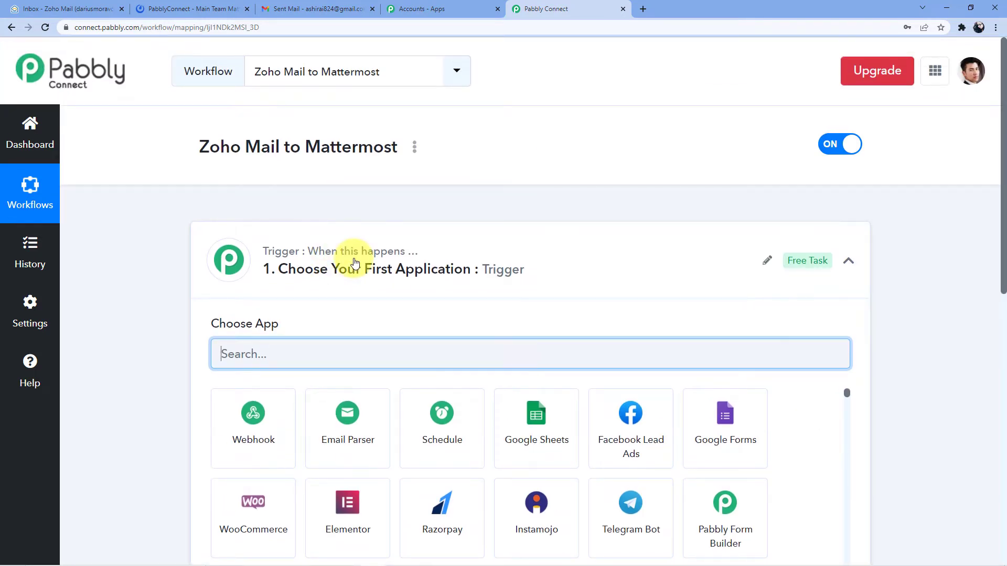
pyautogui.scroll(-8, 355, 262)
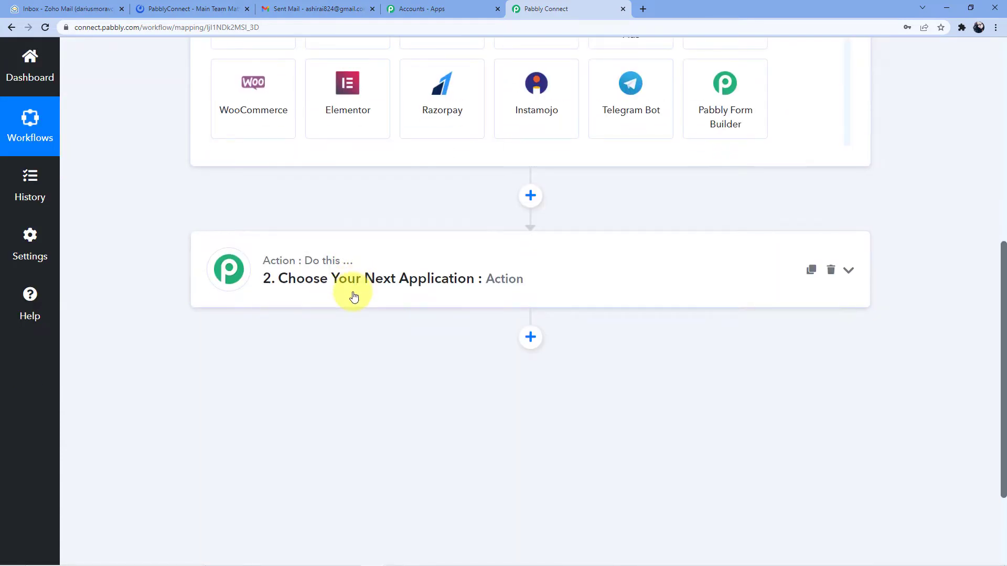
pyautogui.moveTo(266, 257)
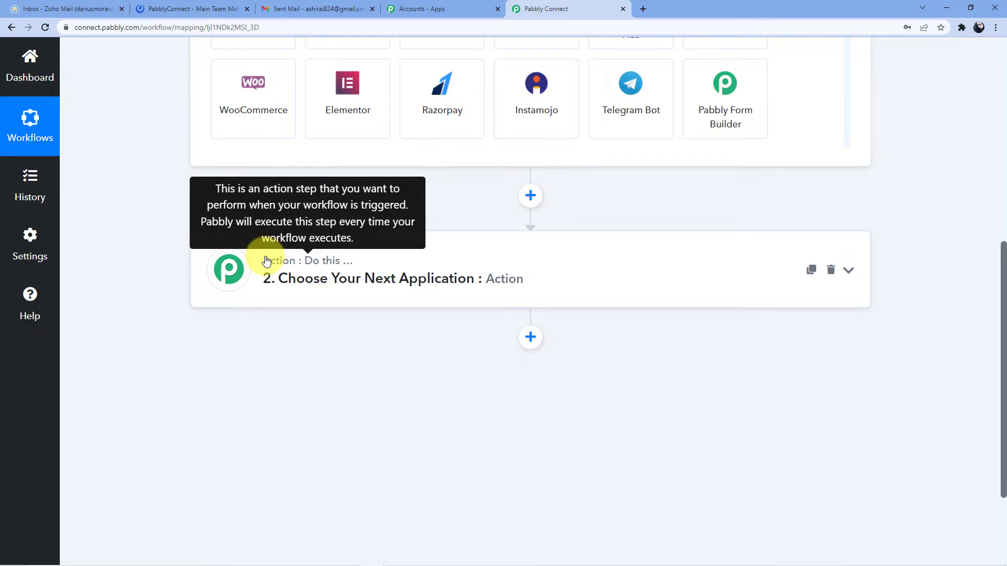
pyautogui.scroll(8, 297, 373)
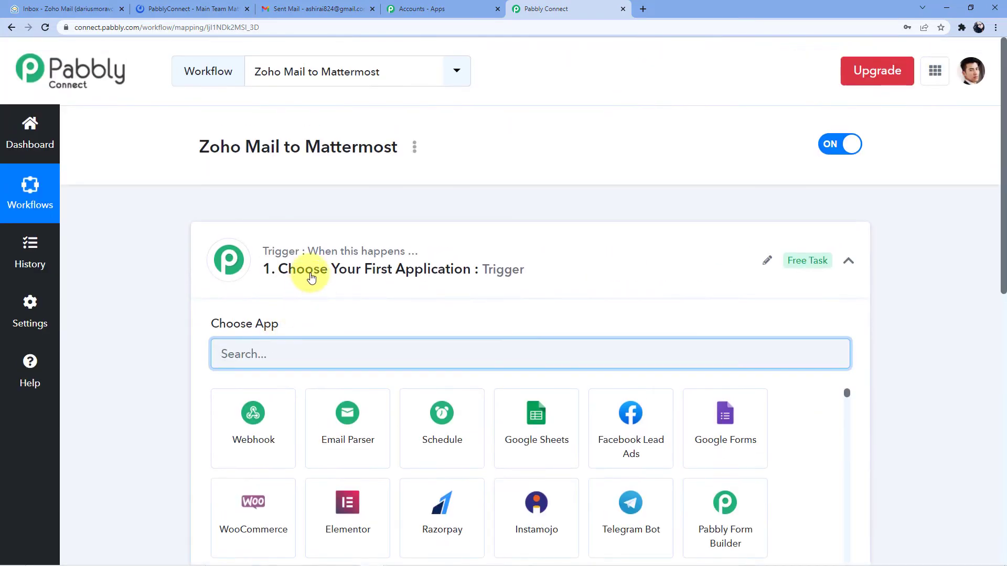
pyautogui.scroll(-8, 311, 278)
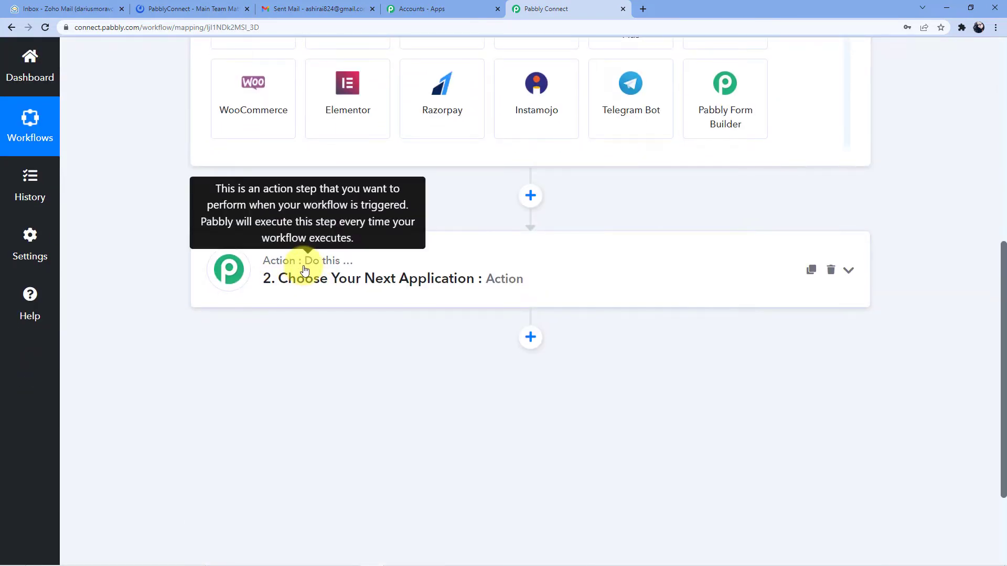
pyautogui.scroll(7, 352, 366)
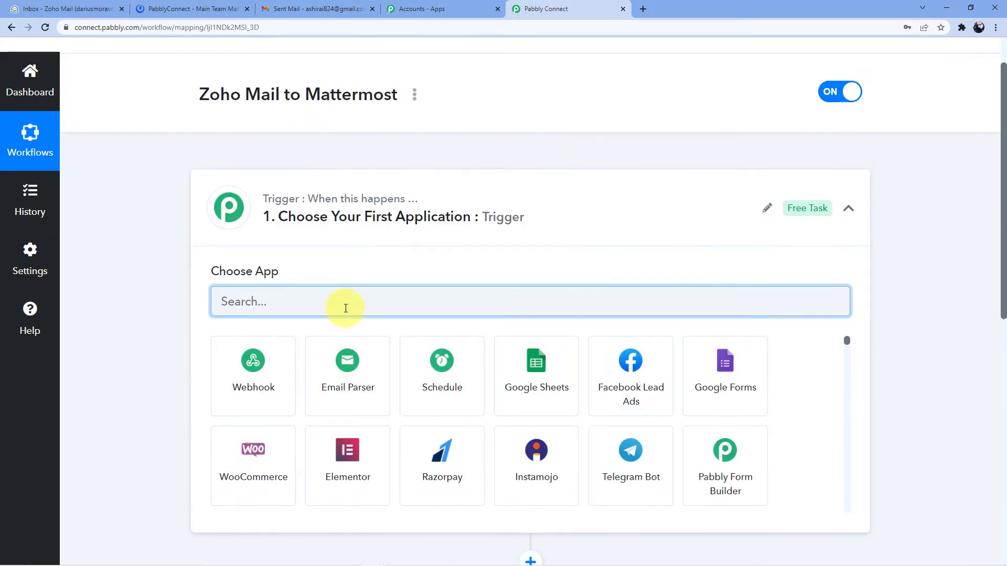
# Set the workflow's trigger to Zoho Mail with the New Email event and copy its webhook URL.
pyautogui.write('Zoho')
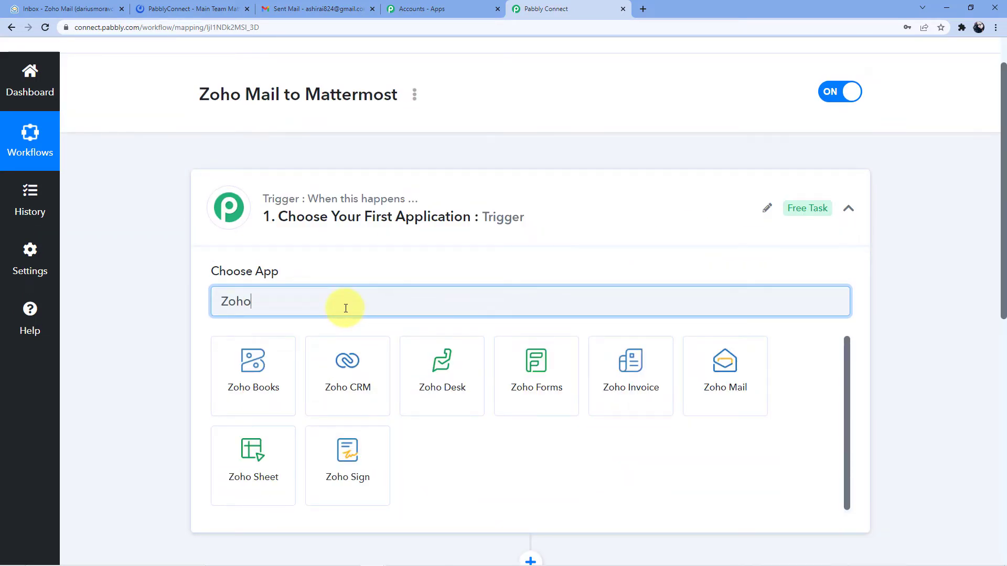
pyautogui.click(725, 362)
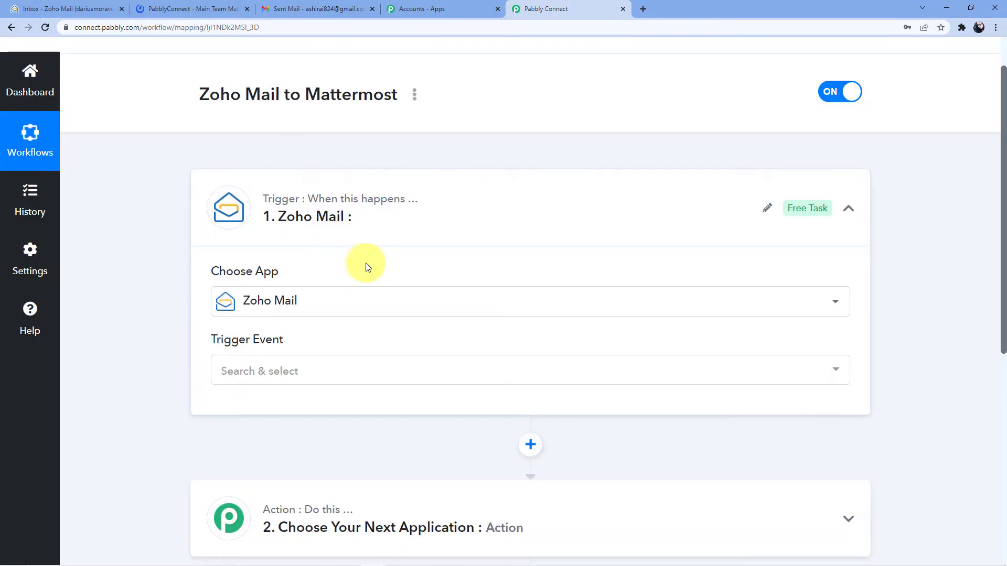
pyautogui.click(282, 363)
pyautogui.click(277, 347)
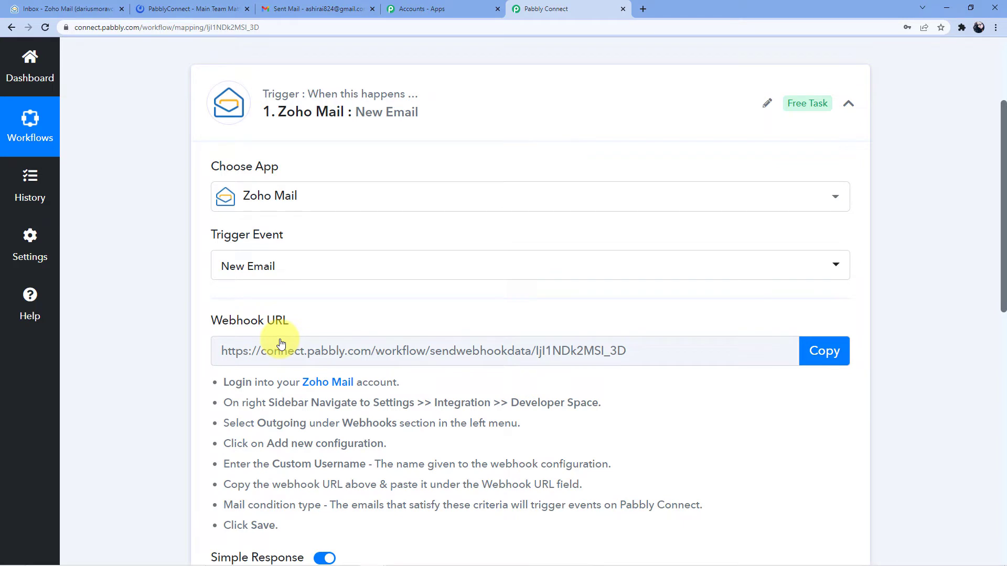
pyautogui.scroll(-1, 352, 278)
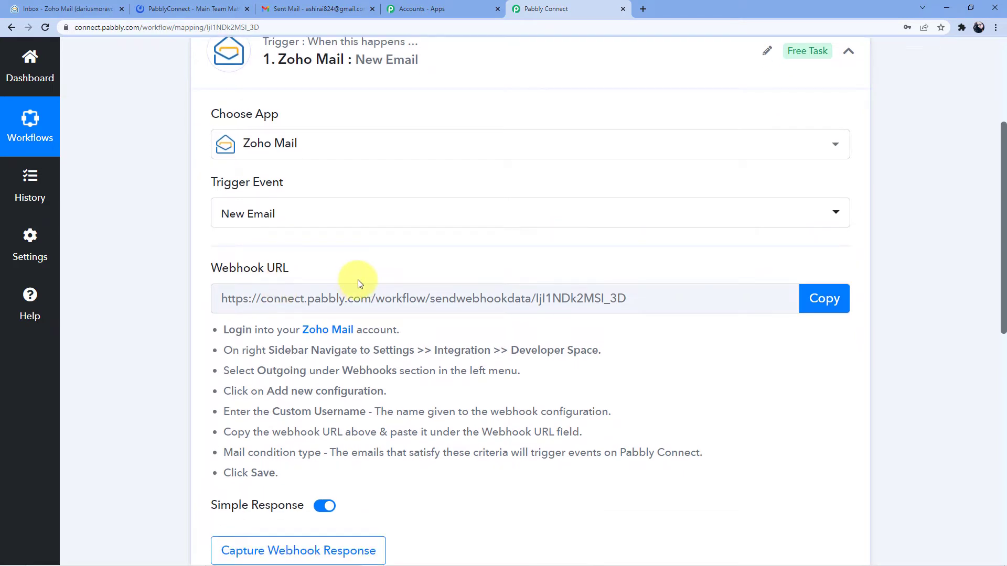
pyautogui.click(813, 298)
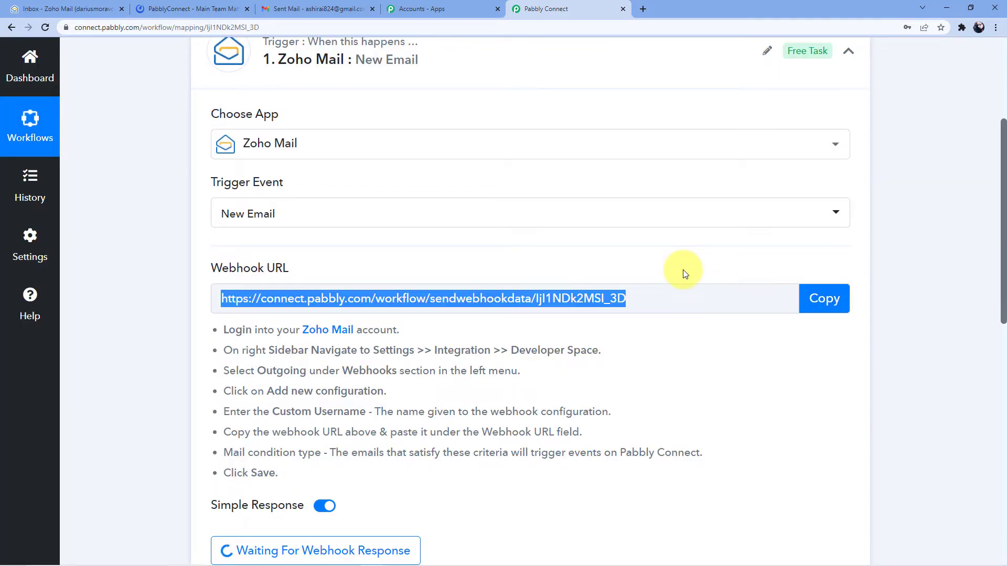
# Read the trigger's instructions for adding the webhook URL in Zoho Mail, checking them against the mailbox.
pyautogui.click(71, 9)
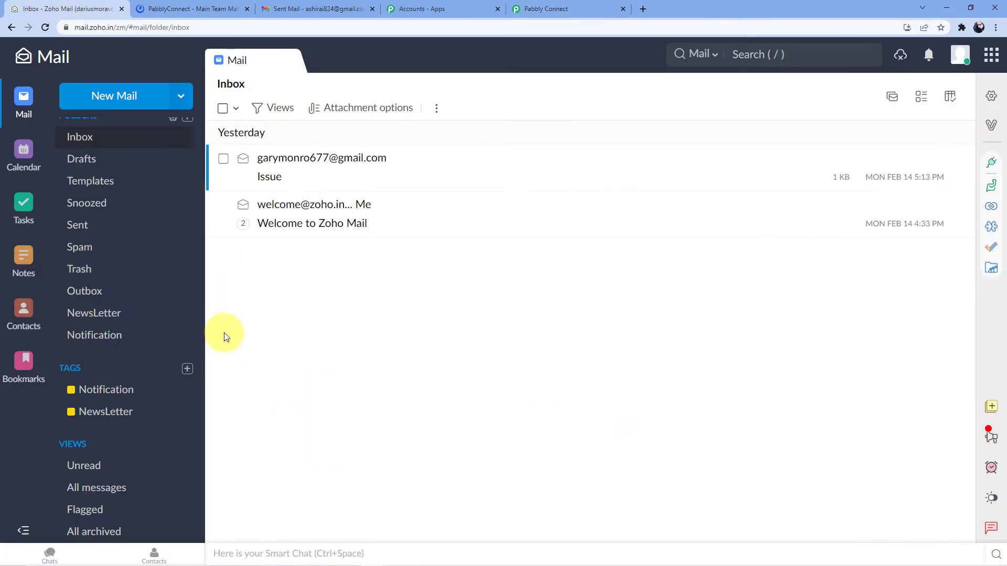
pyautogui.click(530, 8)
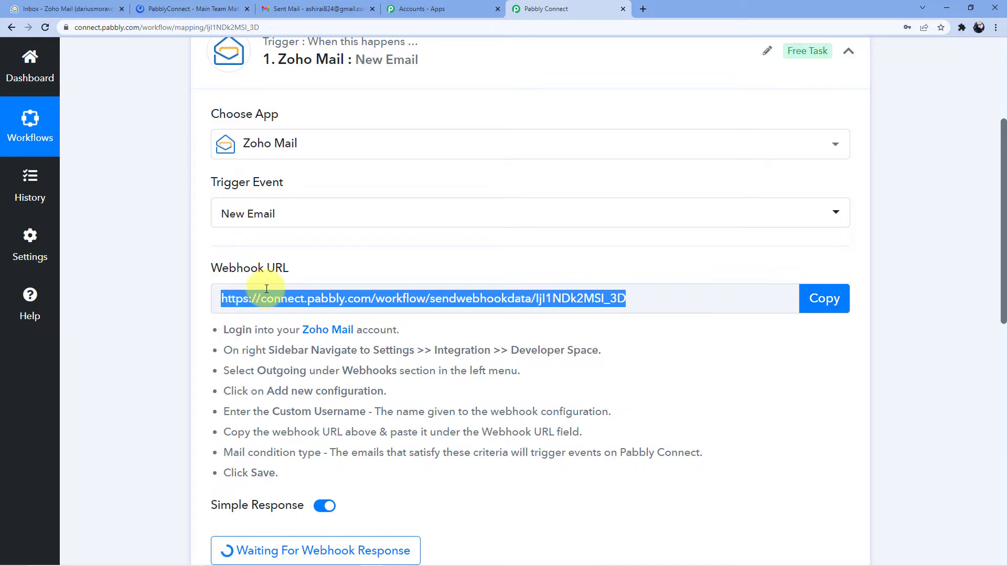
pyautogui.click(73, 9)
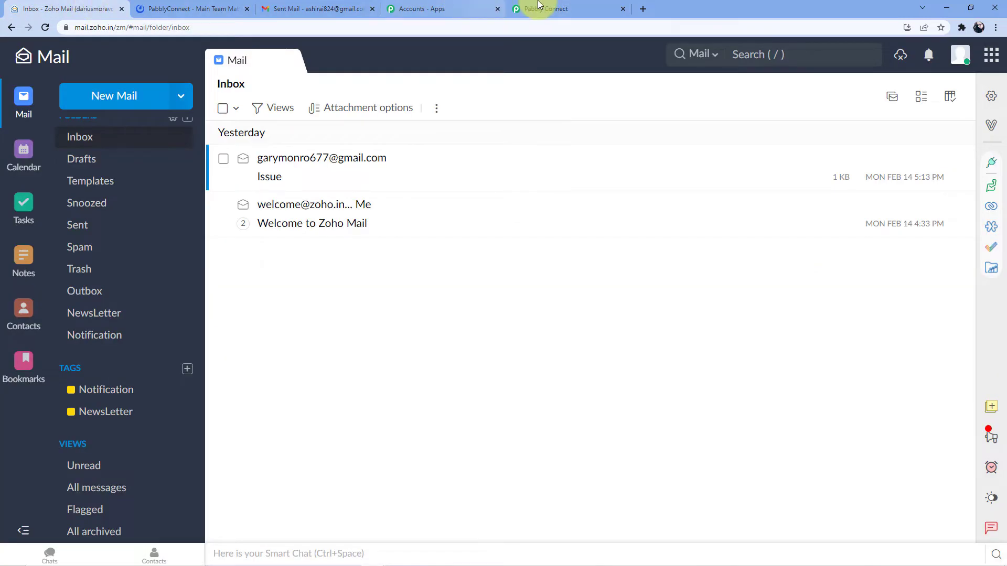
pyautogui.click(507, 5)
pyautogui.click(239, 331)
pyautogui.moveTo(239, 331); pyautogui.dragTo(414, 476)
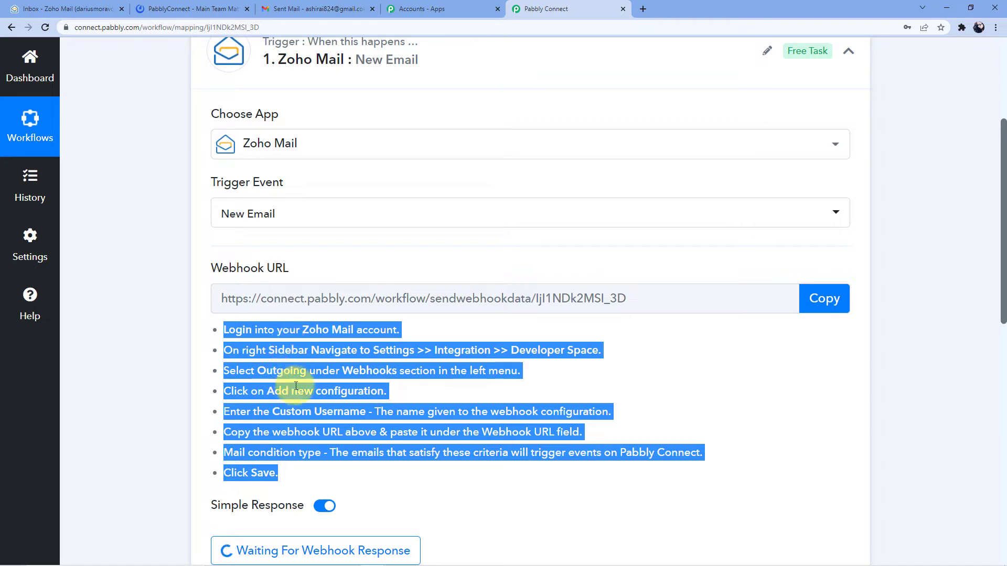
pyautogui.click(290, 411)
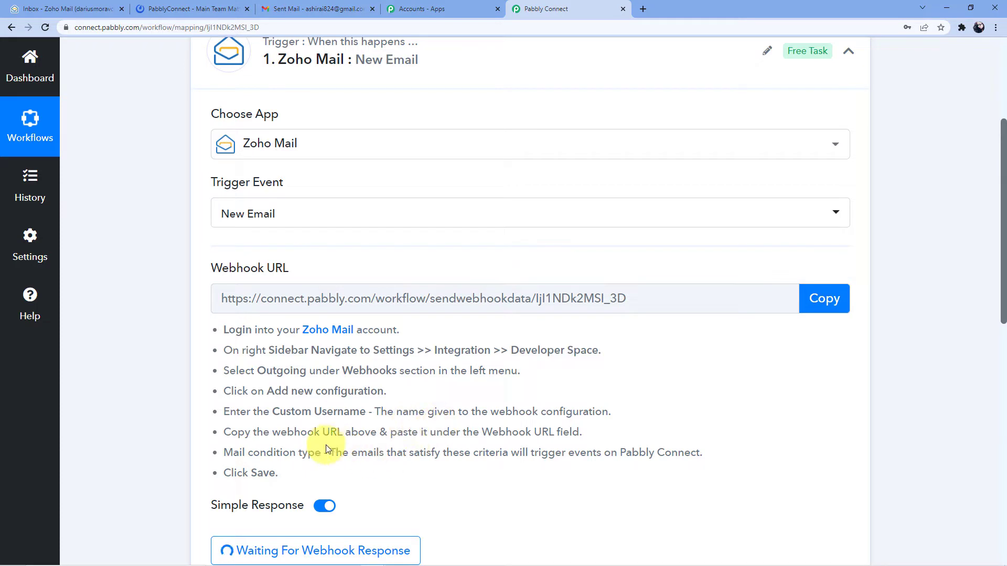
pyautogui.scroll(-1, 346, 441)
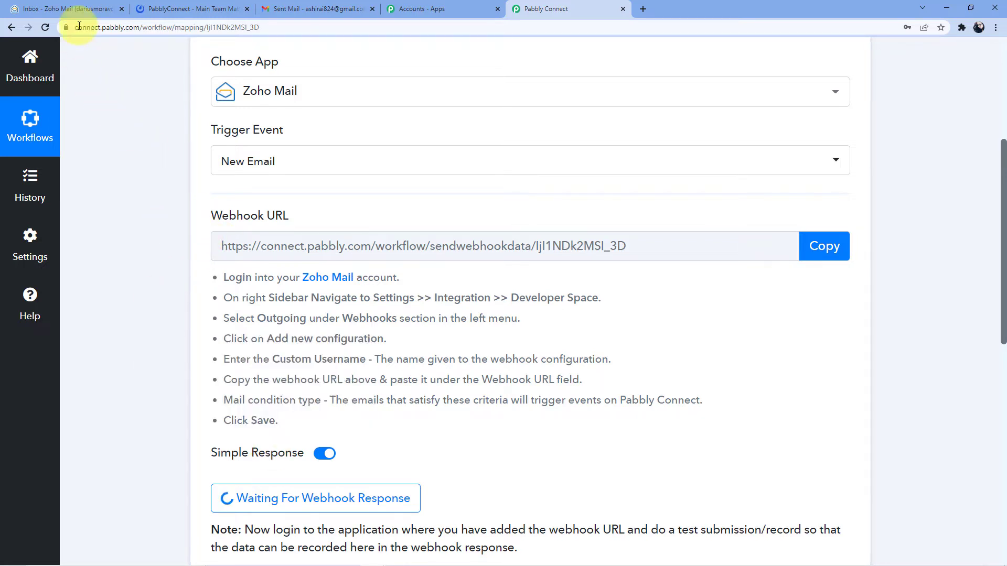
# Switch to Zoho Mail and disable the existing Zoho to Mattermost configuration under Developer Space's outgoing webhooks.
pyautogui.click(78, 9)
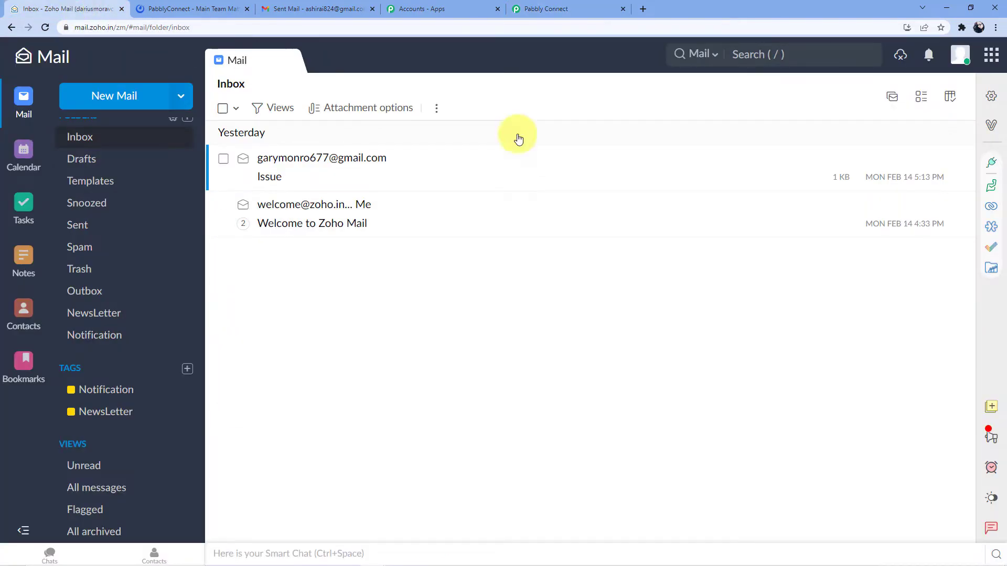
pyautogui.click(992, 99)
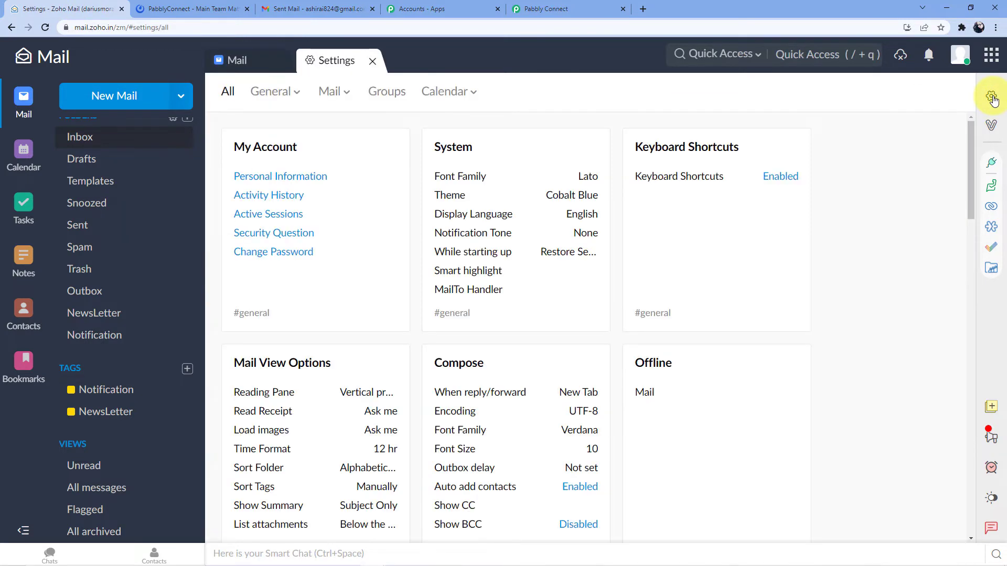
pyautogui.scroll(-5, 531, 197)
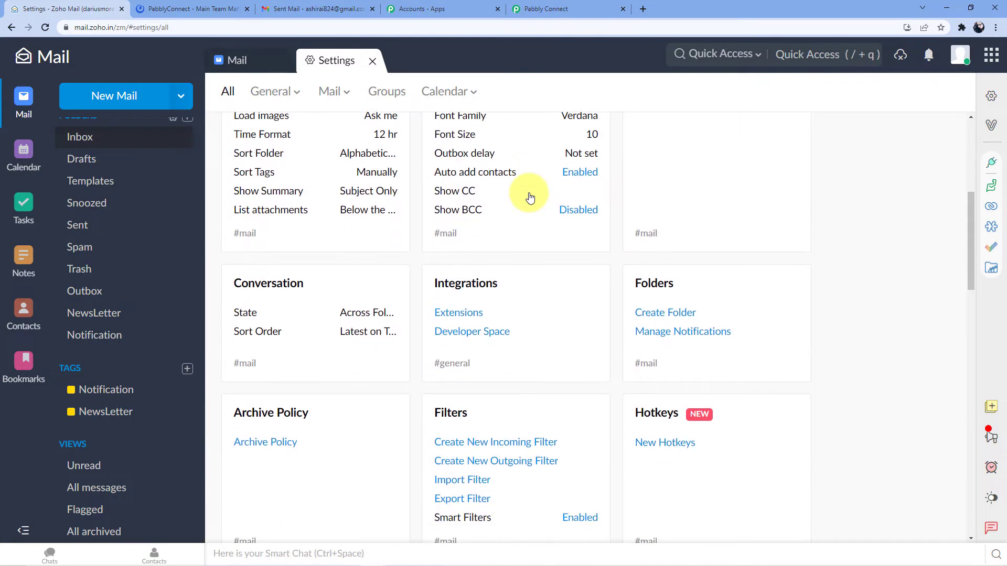
pyautogui.scroll(-13, 531, 197)
pyautogui.scroll(-3, 519, 362)
pyautogui.scroll(8, 524, 353)
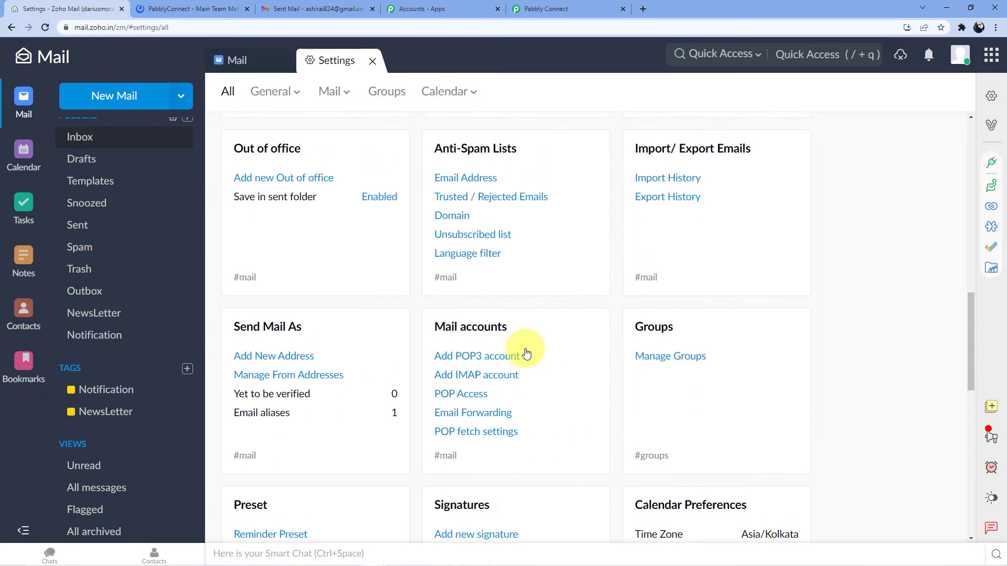
pyautogui.scroll(8, 527, 353)
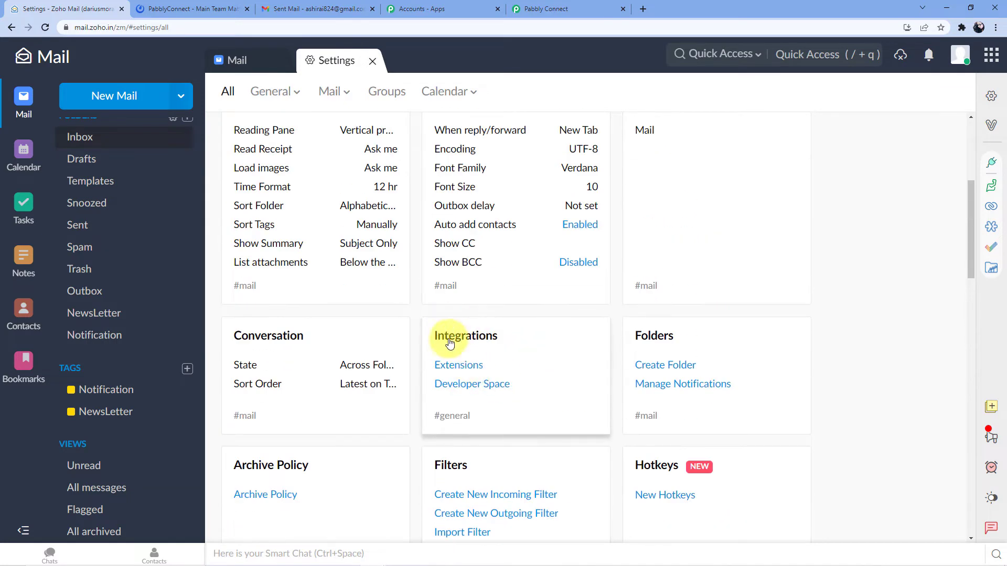
pyautogui.click(471, 386)
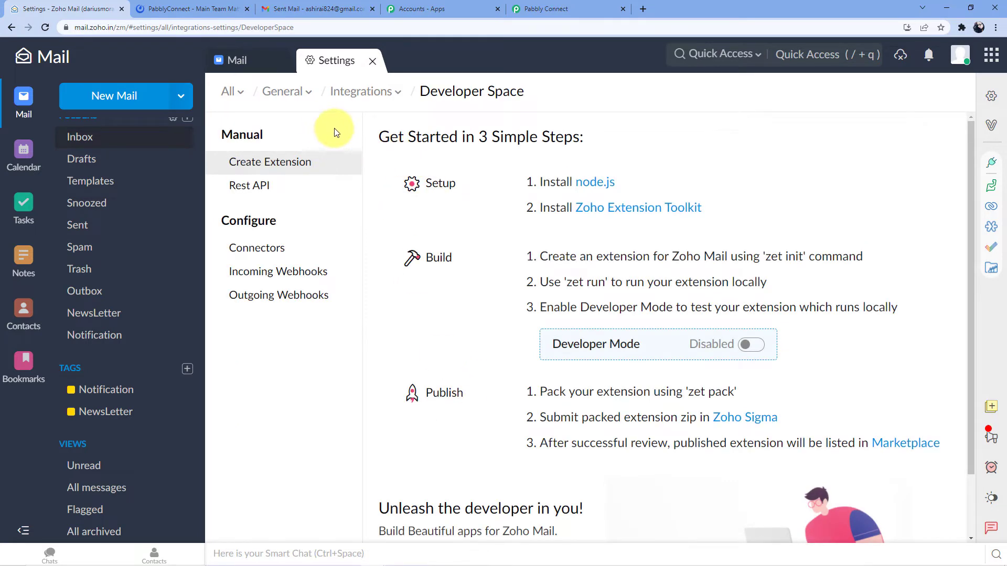
pyautogui.click(262, 305)
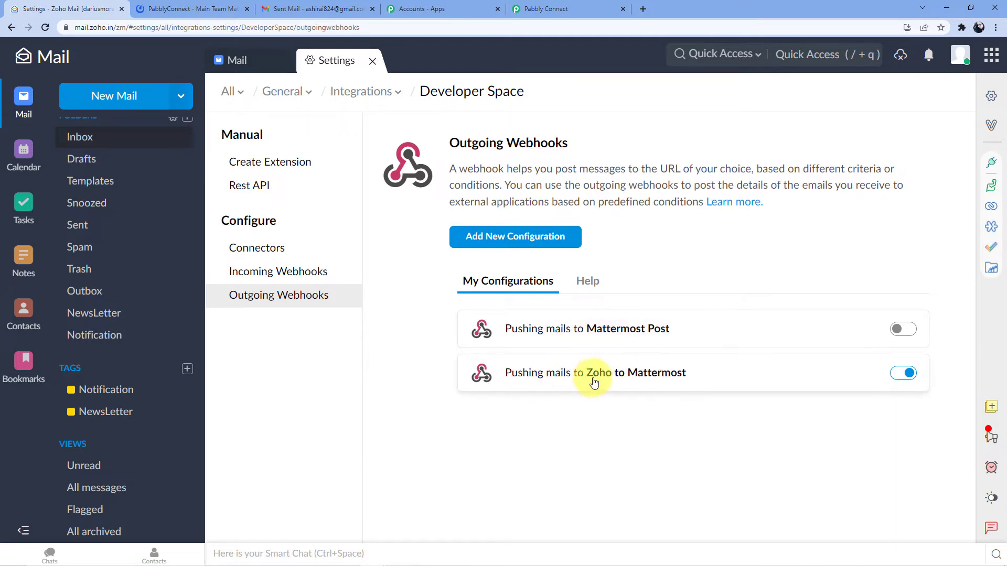
pyautogui.click(906, 374)
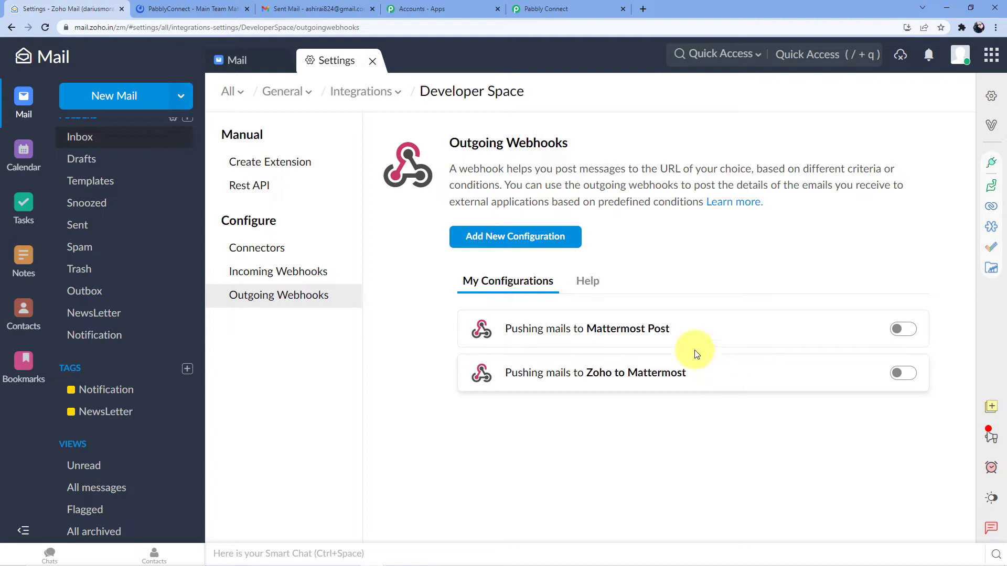
# Start a new outgoing webhook configuration with the custom username Zoho Mail to Mattermost.
pyautogui.click(494, 238)
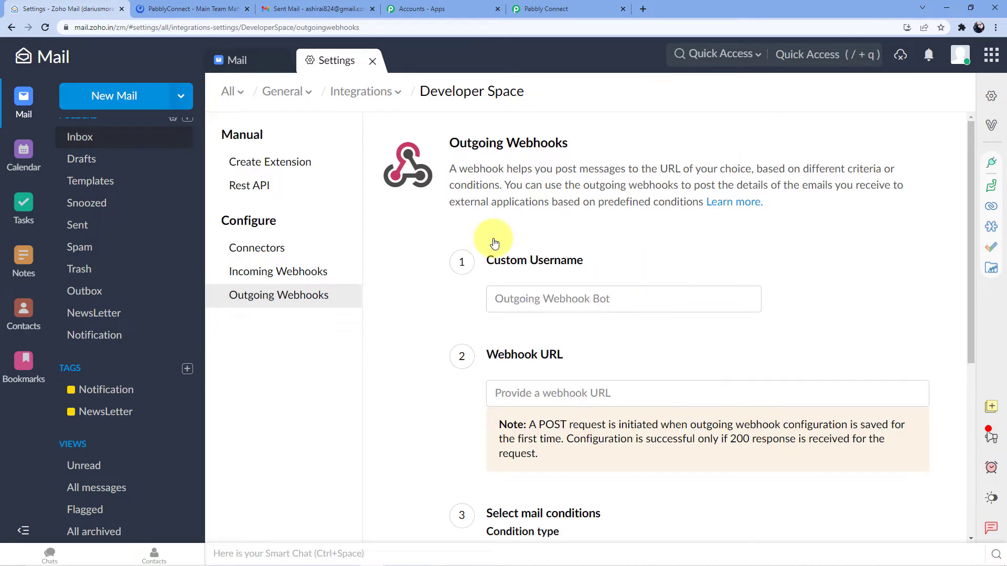
pyautogui.scroll(-1, 577, 251)
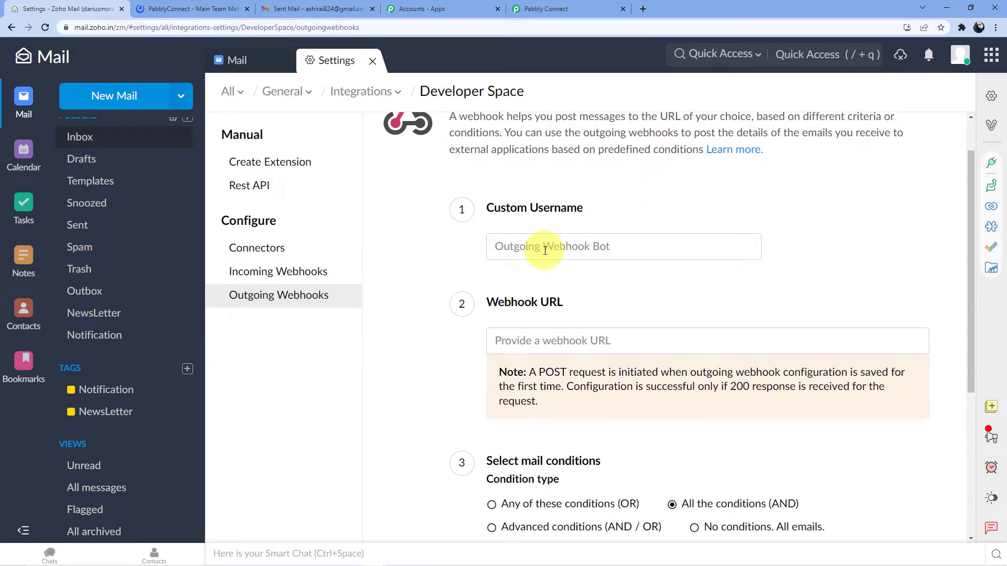
pyautogui.click(545, 250)
pyautogui.write('Zoho Mail to Mattermost')
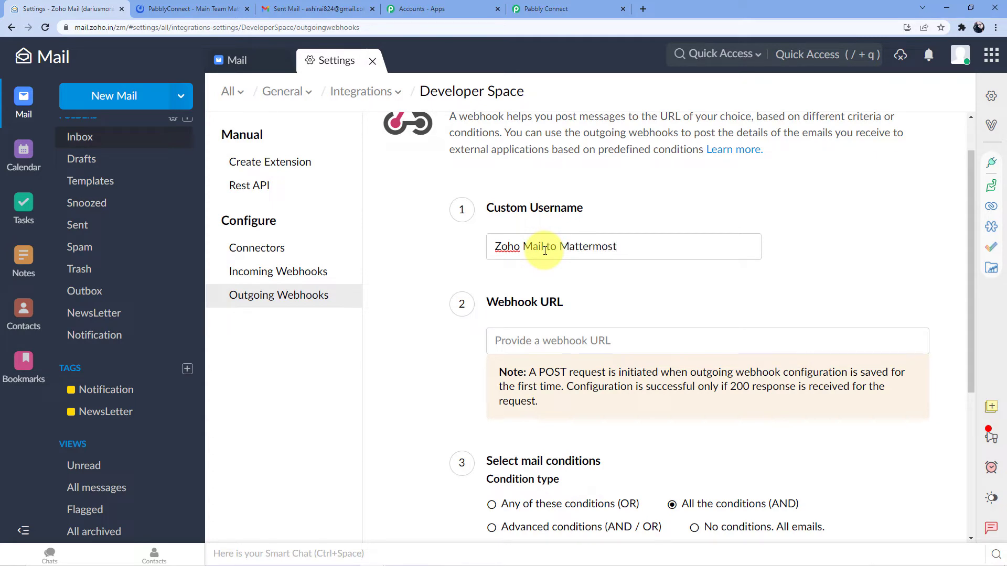
# Copy the trigger's webhook URL from Pabbly Connect and enter it as the new configuration's webhook URL in Zoho Mail.
pyautogui.click(503, 343)
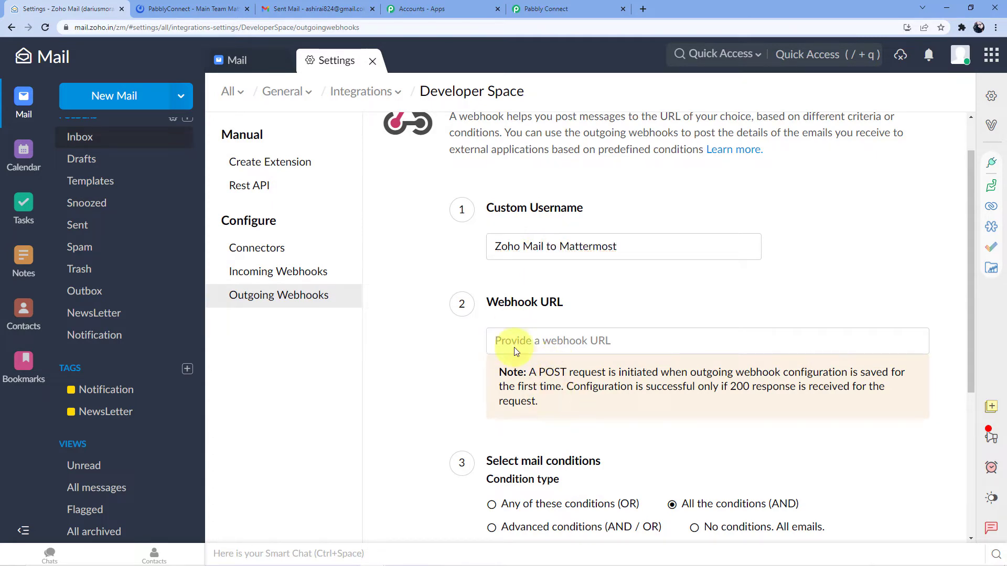
pyautogui.click(535, 9)
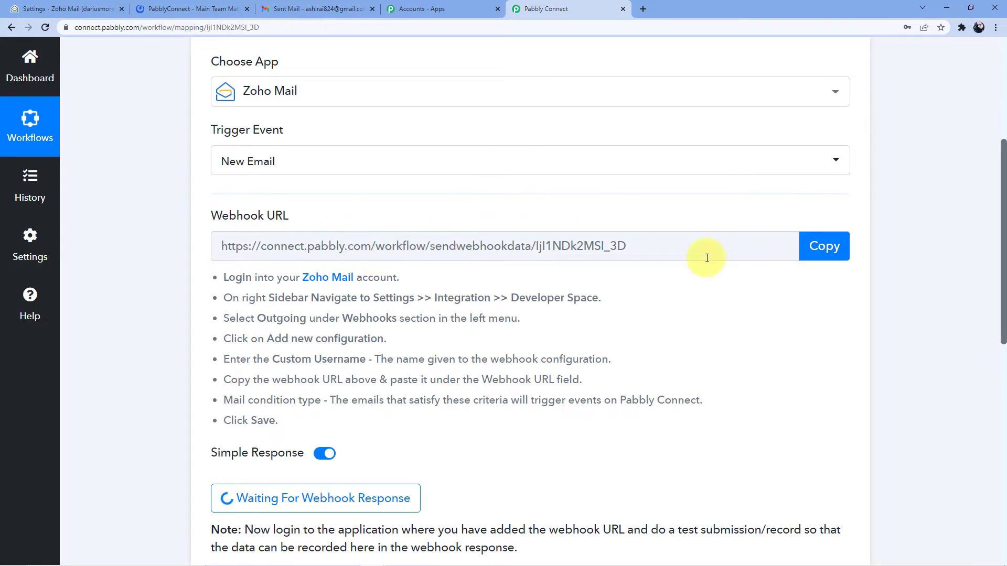
pyautogui.click(818, 246)
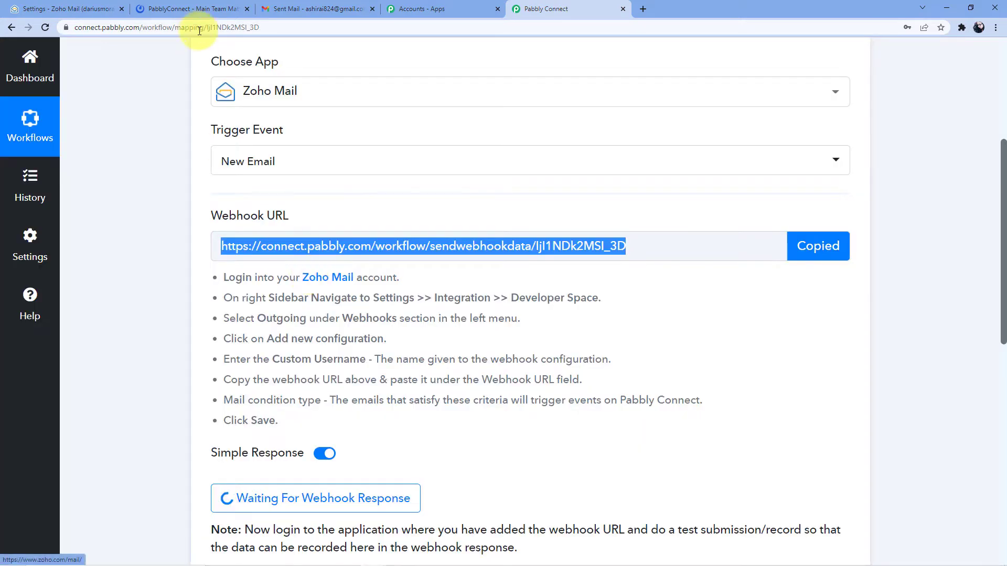
pyautogui.click(68, 9)
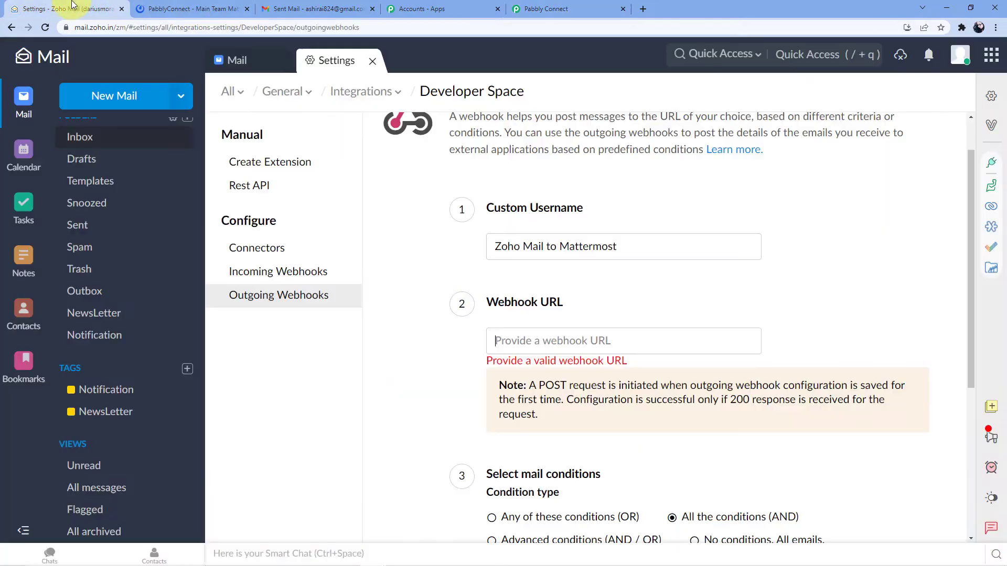
pyautogui.click(535, 341)
pyautogui.hotkey('ctrl', 'v')
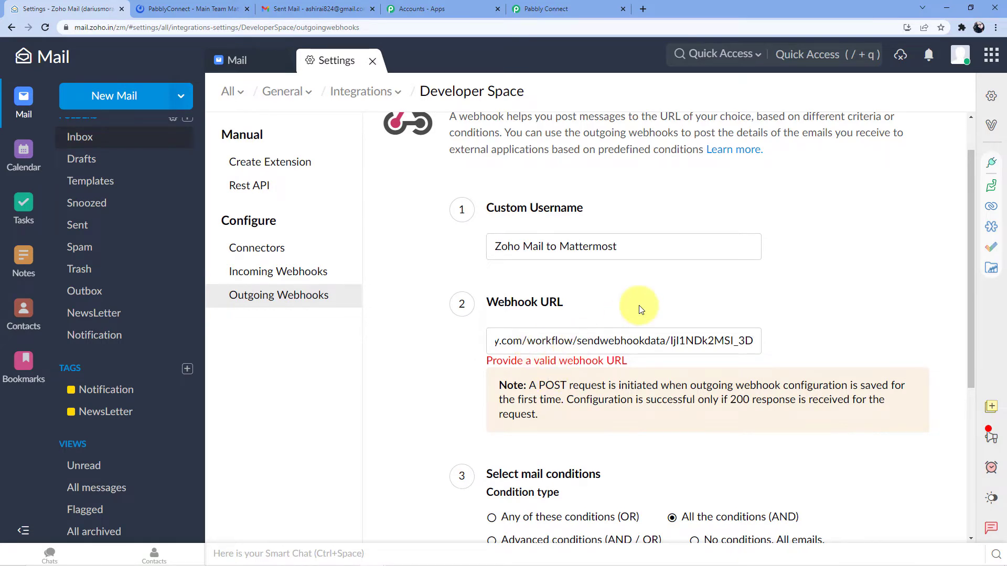
pyautogui.click(640, 292)
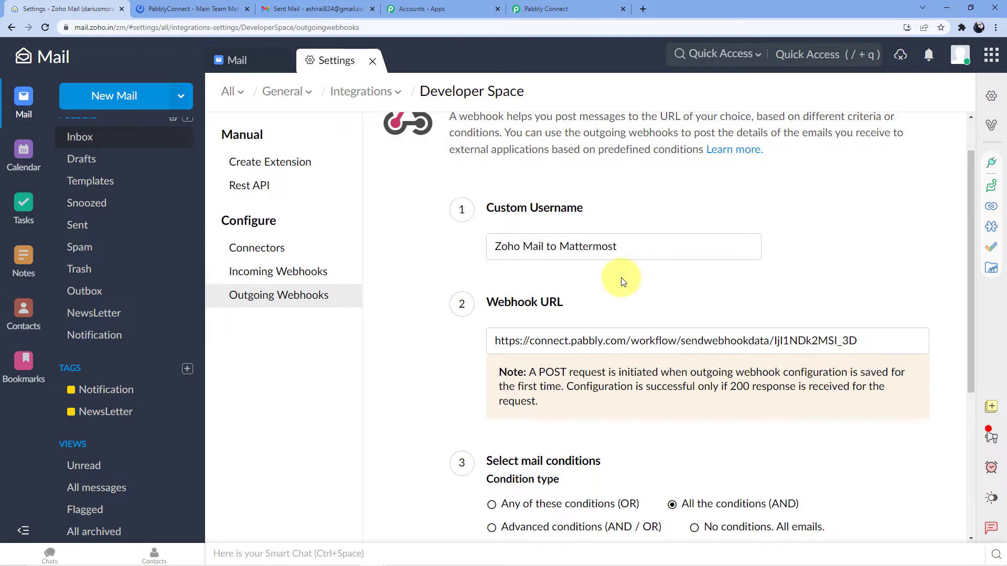
# Check Pabbly Connect's instructions on the mail condition type against the condition section of Zoho Mail's webhook form.
pyautogui.scroll(-2, 660, 251)
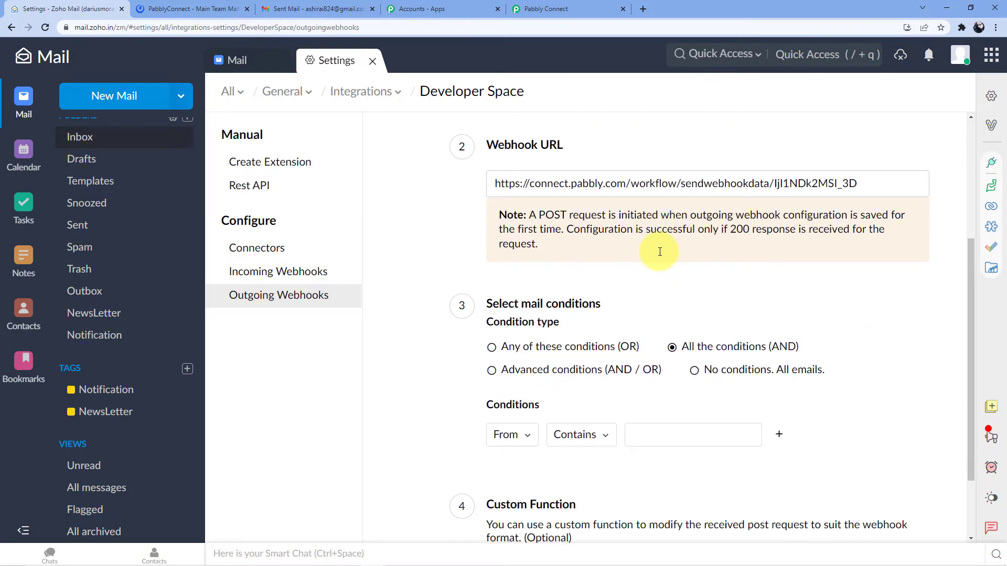
pyautogui.scroll(-2, 629, 244)
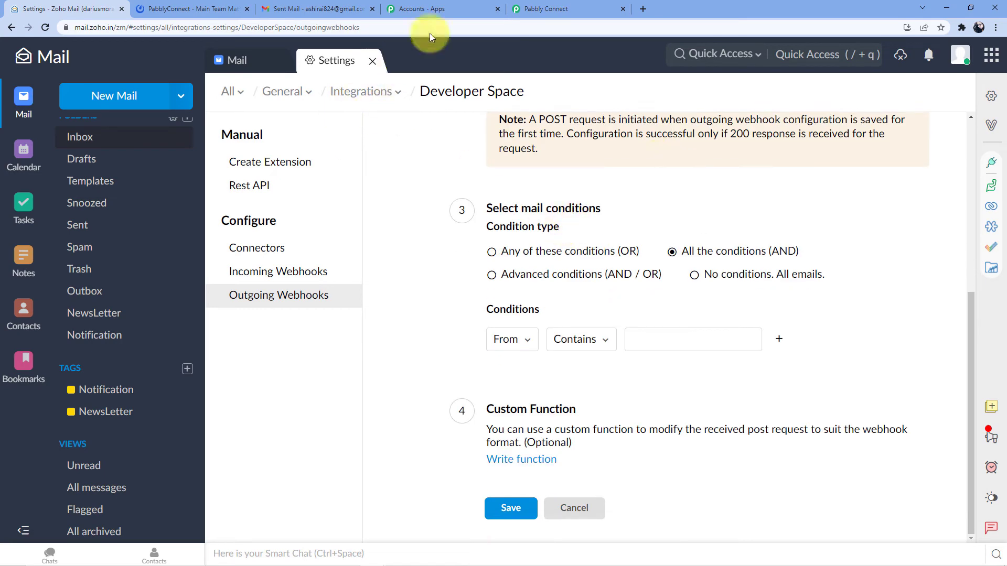
pyautogui.click(541, 9)
pyautogui.scroll(-2, 322, 366)
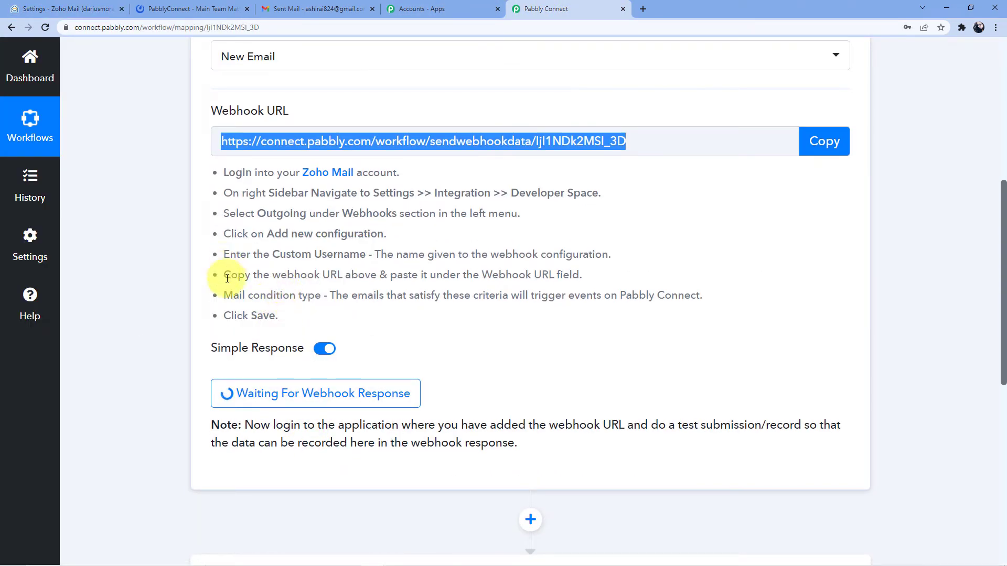
pyautogui.moveTo(224, 275); pyautogui.dragTo(710, 295)
pyautogui.click(232, 298)
pyautogui.click(344, 296)
pyautogui.click(540, 164)
pyautogui.click(111, 5)
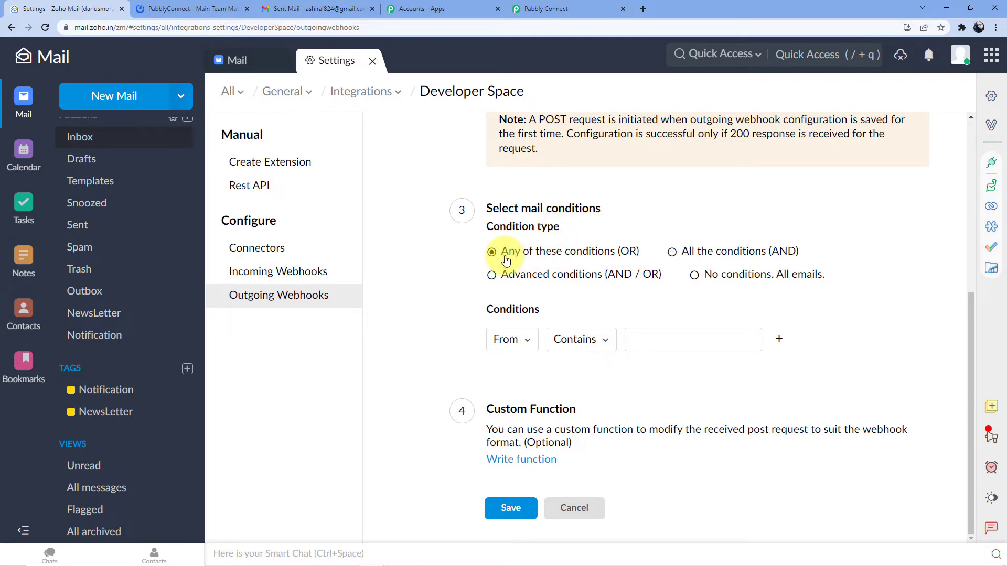
# Try the all-conditions, any-condition, advanced and no-conditions types for the webhook to compare the fields each one offers.
pyautogui.click(691, 253)
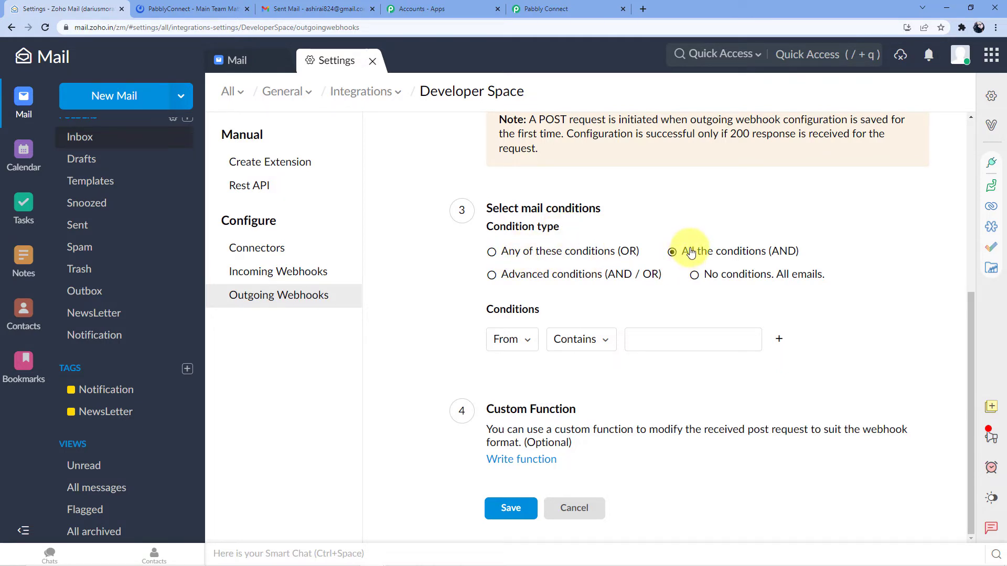
pyautogui.click(577, 275)
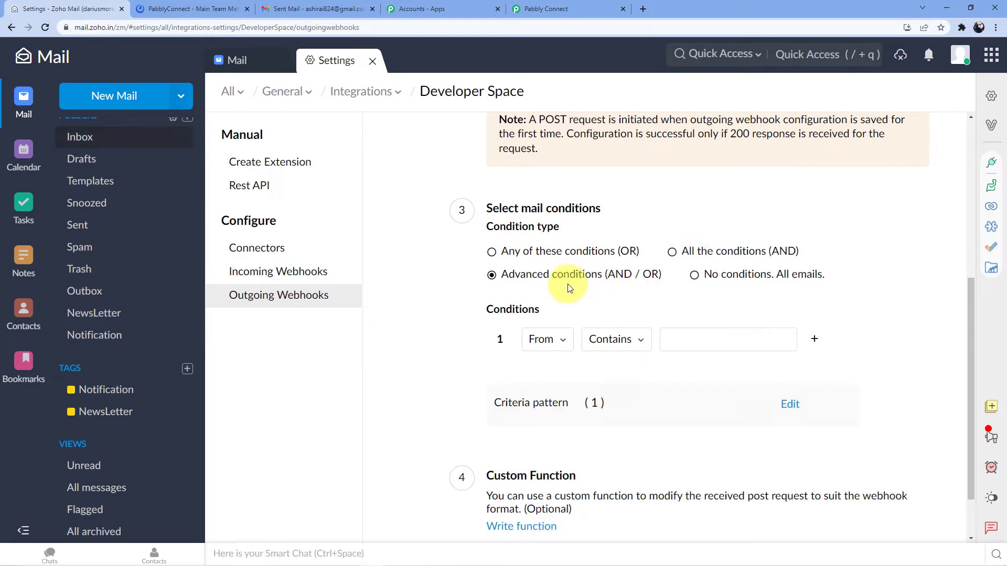
pyautogui.click(596, 253)
pyautogui.click(689, 254)
pyautogui.click(612, 274)
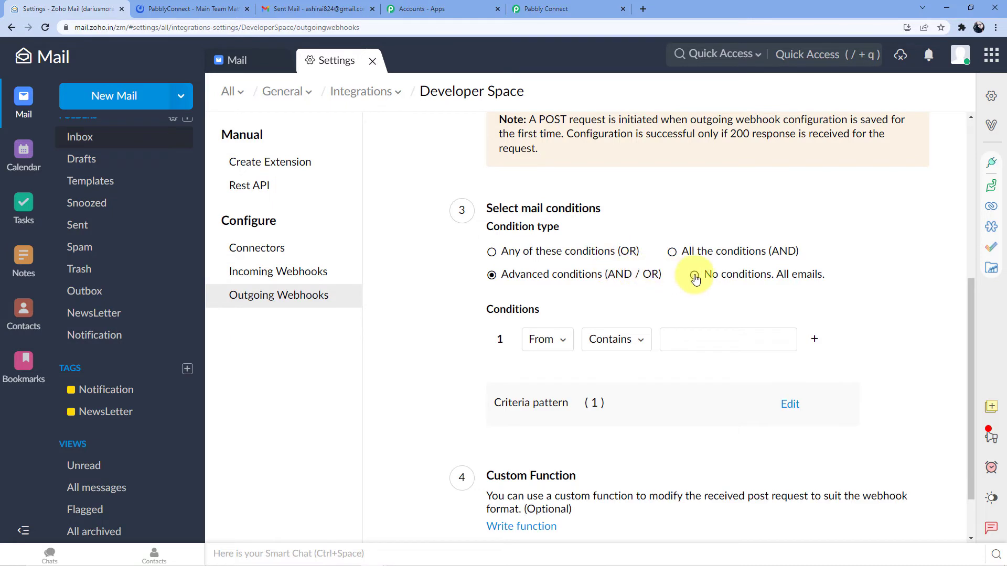
pyautogui.click(694, 275)
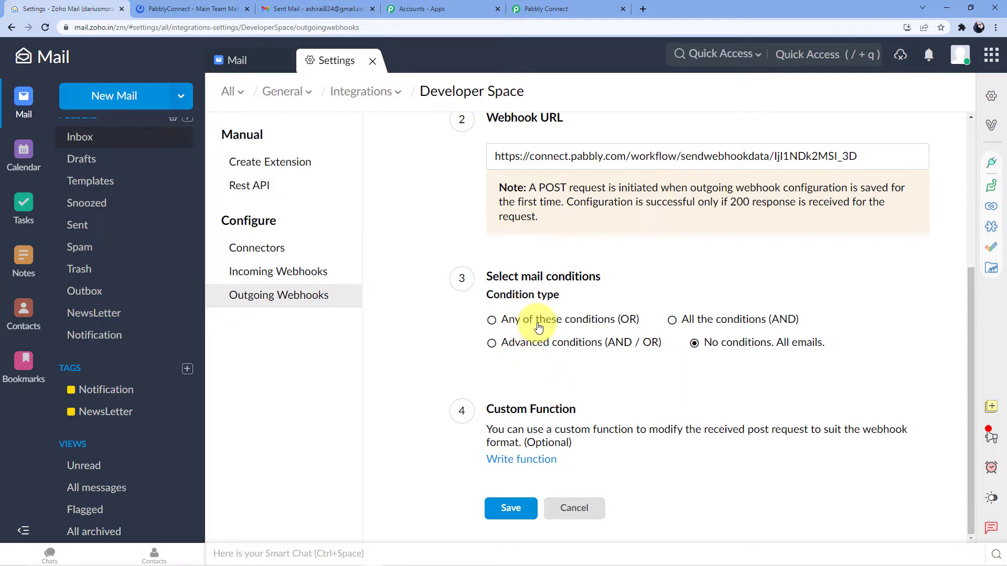
pyautogui.click(672, 320)
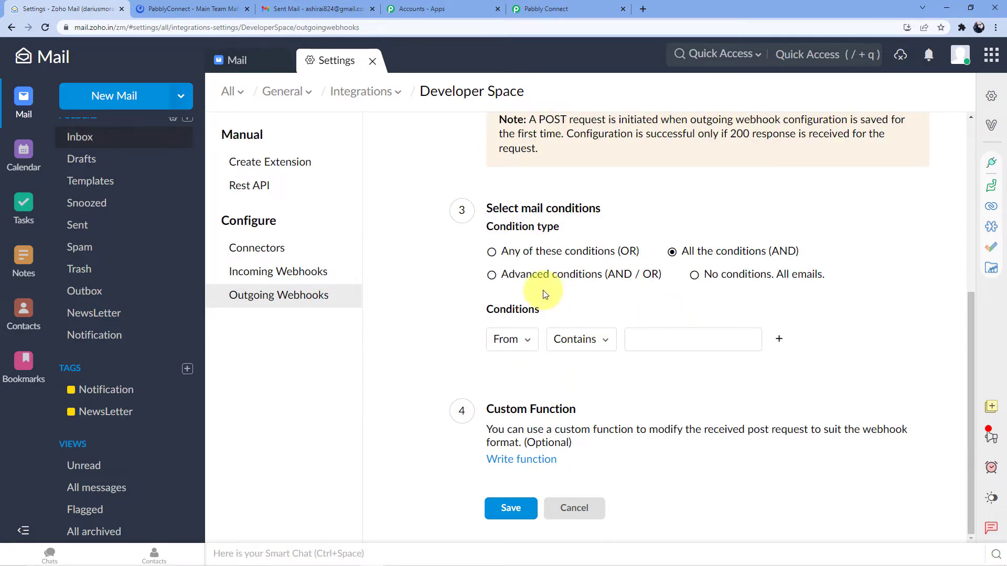
# Set the condition type to Any of these conditions (OR) and make the first condition Subject Contains issue.
pyautogui.click(535, 255)
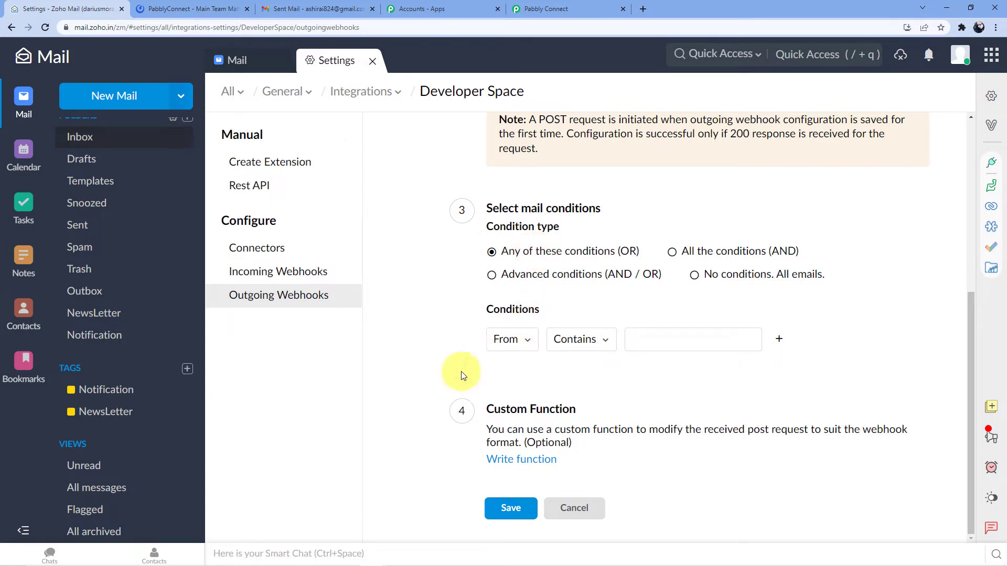
pyautogui.click(527, 340)
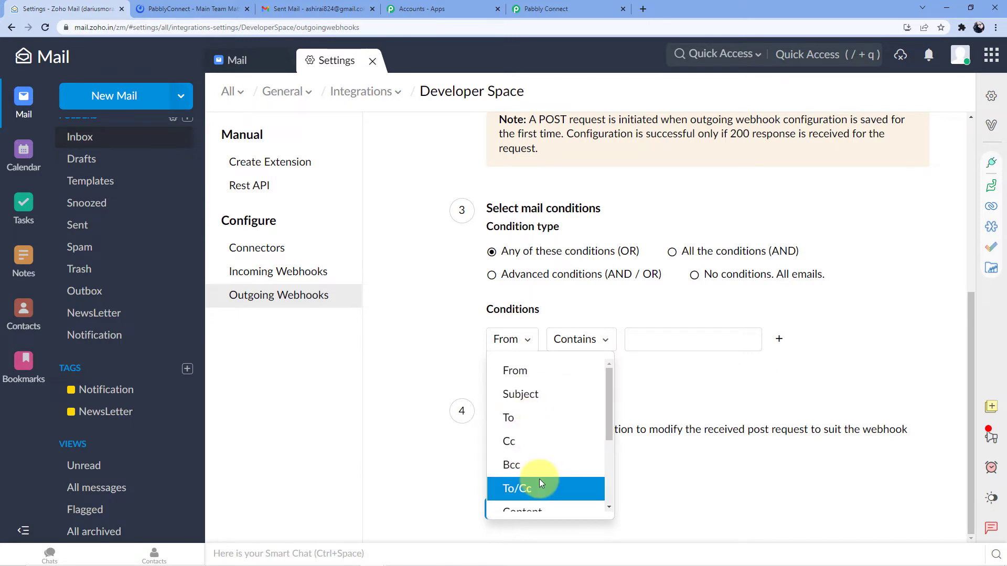
pyautogui.click(514, 394)
pyautogui.click(661, 346)
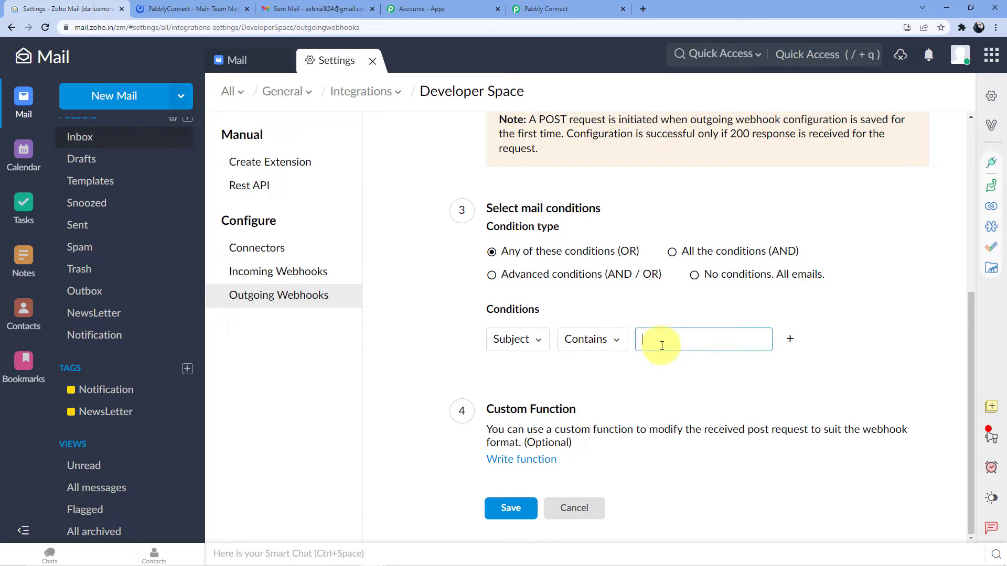
pyautogui.write('issue')
pyautogui.click(678, 319)
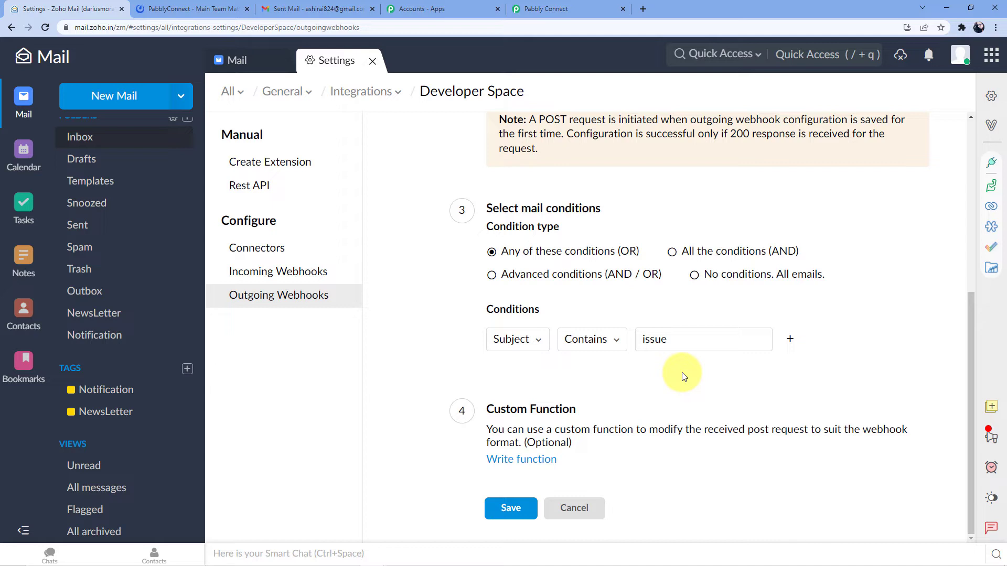
pyautogui.moveTo(671, 345); pyautogui.dragTo(645, 346)
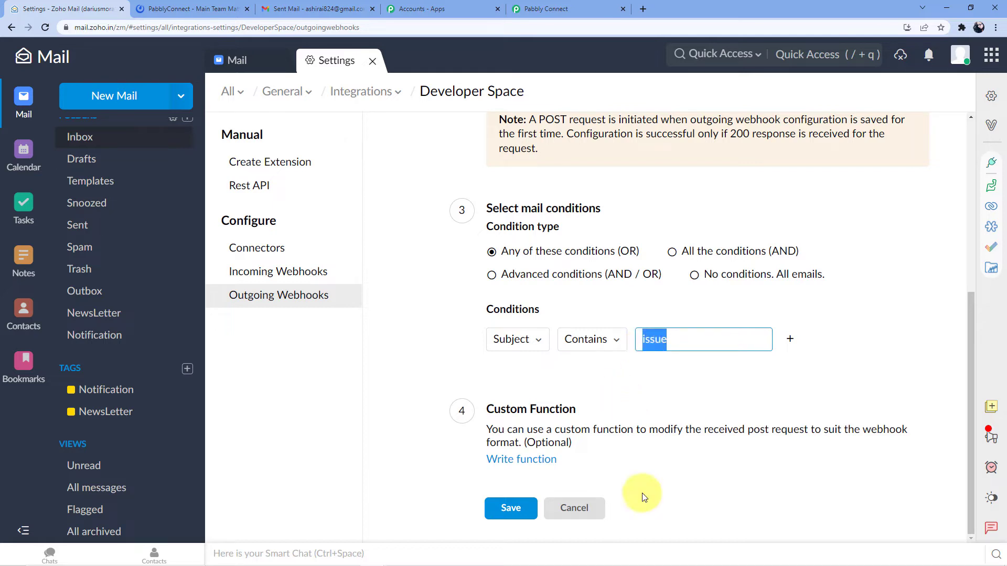
# Add a second mail condition, Subject Contains bug.
pyautogui.click(790, 338)
pyautogui.click(544, 370)
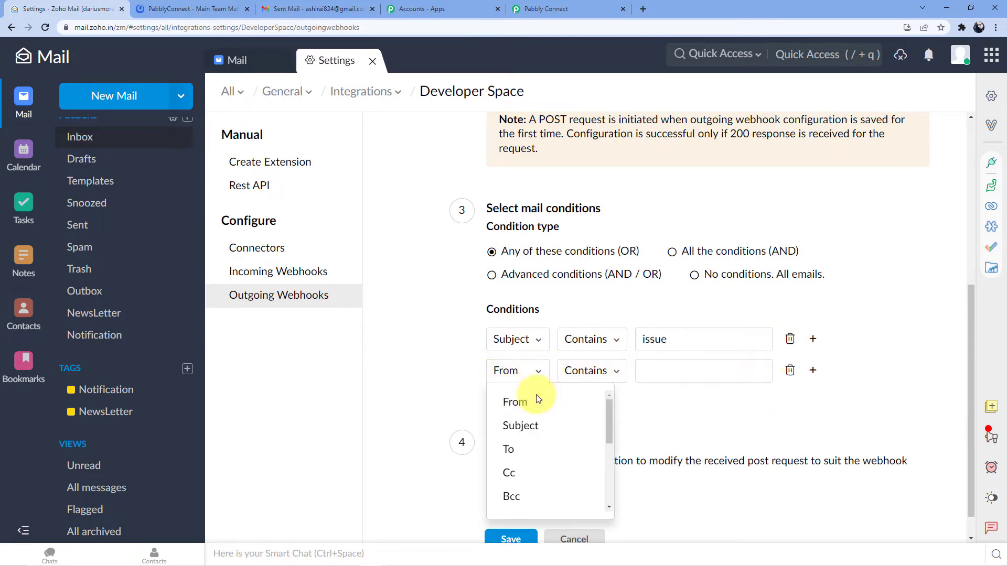
pyautogui.click(519, 424)
pyautogui.click(660, 367)
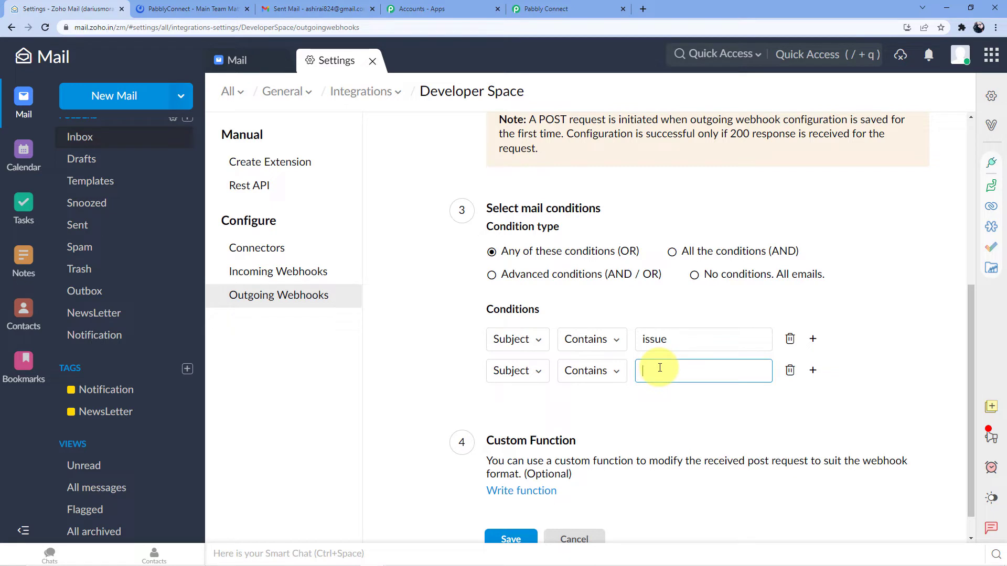
pyautogui.write('bug')
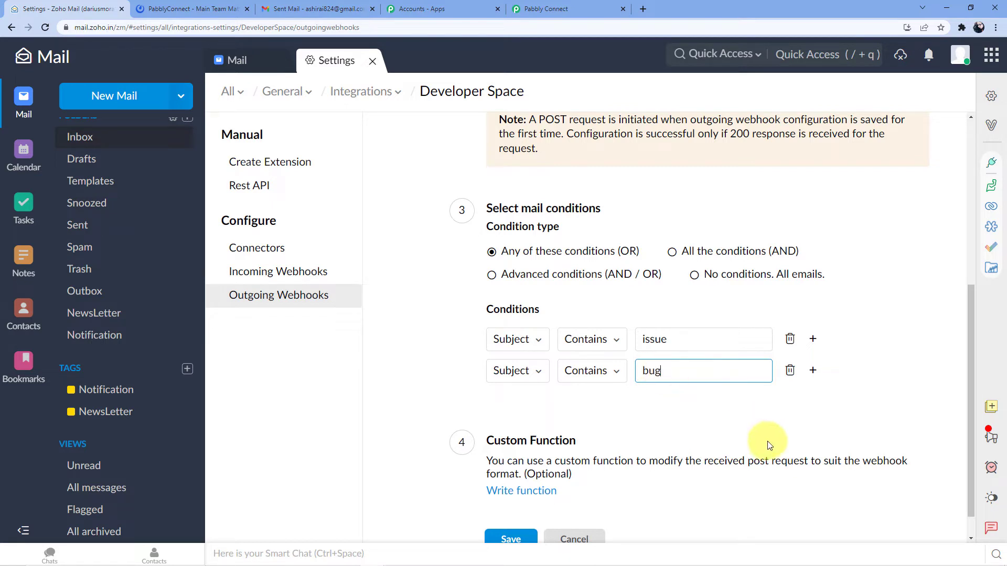
# Add a third mail condition, Subject Contains problem.
pyautogui.click(813, 371)
pyautogui.click(547, 405)
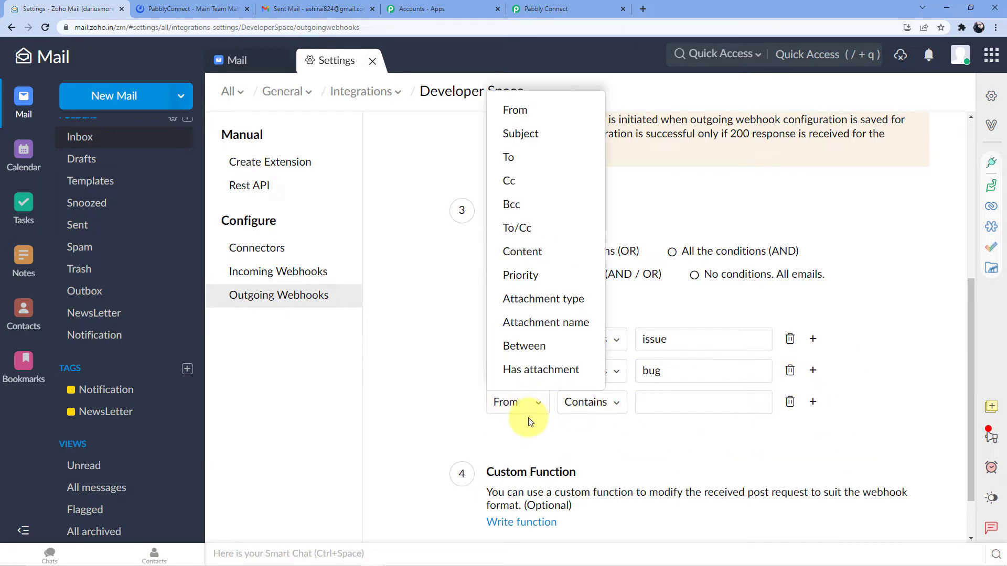
pyautogui.click(534, 136)
pyautogui.click(659, 399)
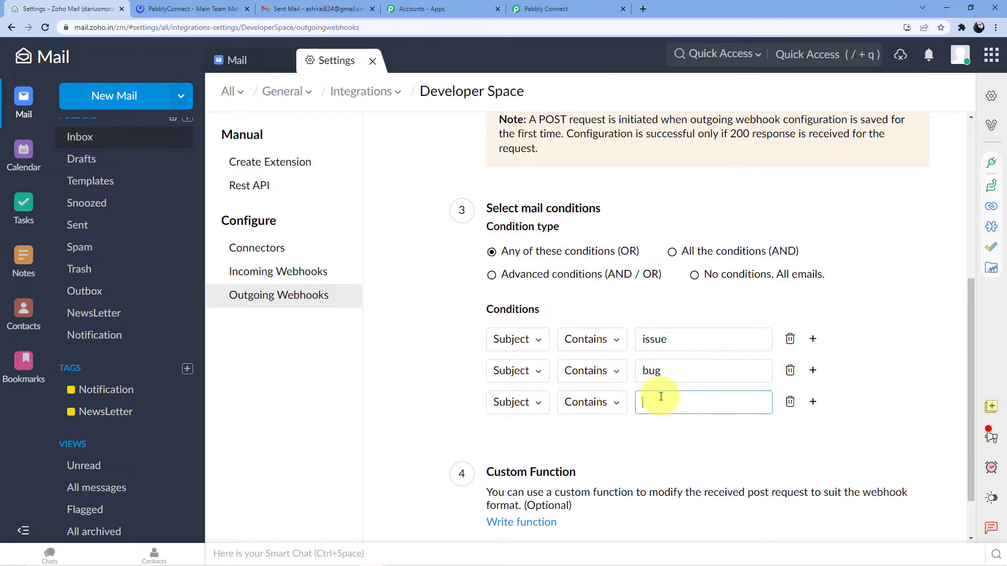
pyautogui.write('problem')
pyautogui.click(710, 429)
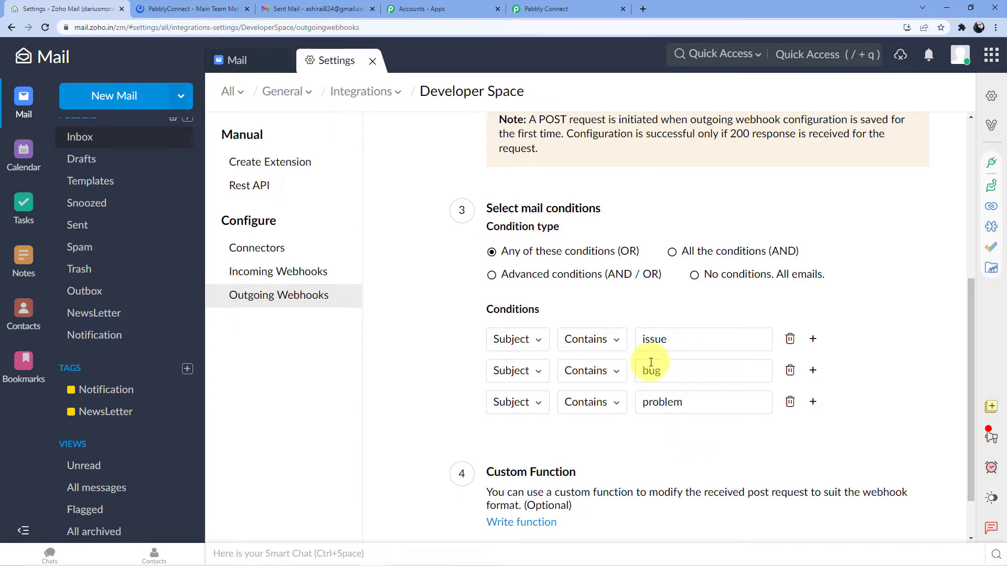
# Check the three subject keywords and save the outgoing webhook configuration.
pyautogui.moveTo(641, 340); pyautogui.dragTo(674, 341)
pyautogui.moveTo(642, 371); pyautogui.dragTo(684, 402)
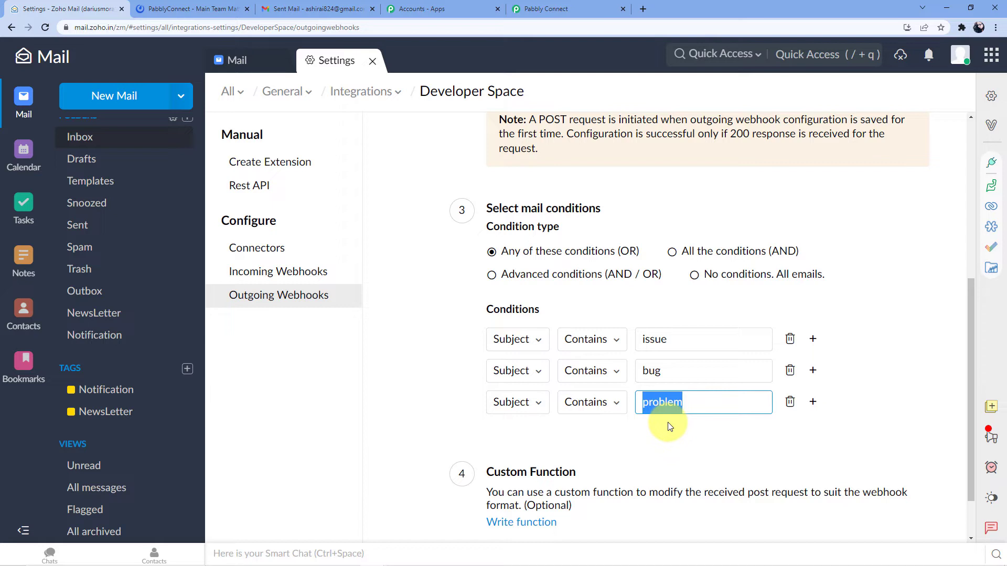
pyautogui.scroll(-1, 519, 228)
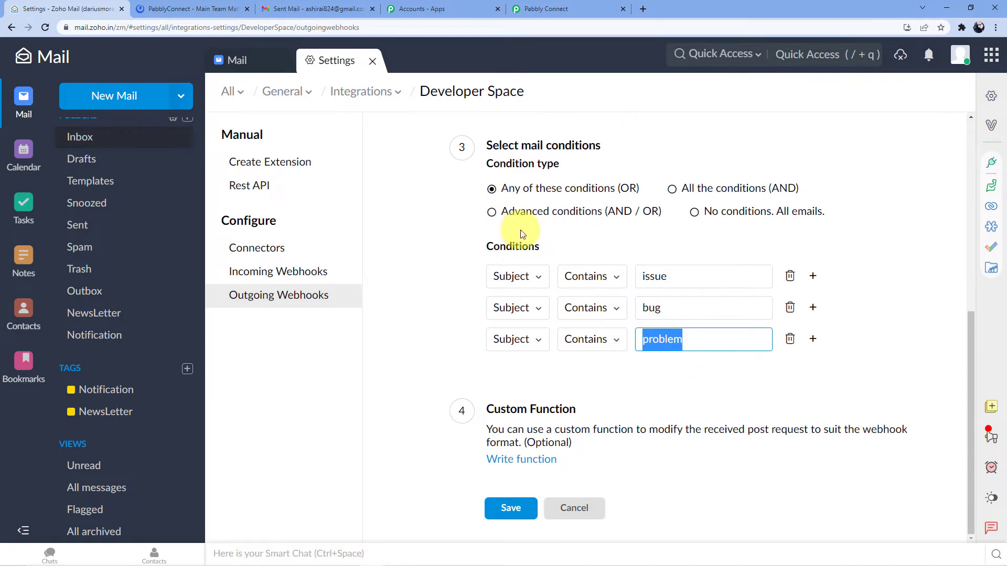
pyautogui.click(518, 511)
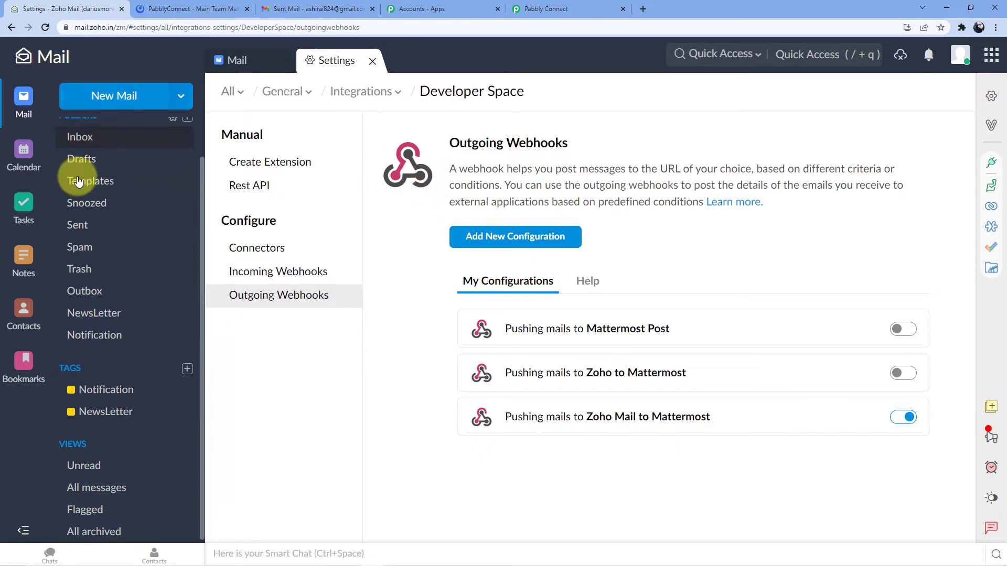
# Check the Zoho Mail inbox and the webhook response status of the New Email trigger in Pabbly Connect.
pyautogui.scroll(1, 100, 174)
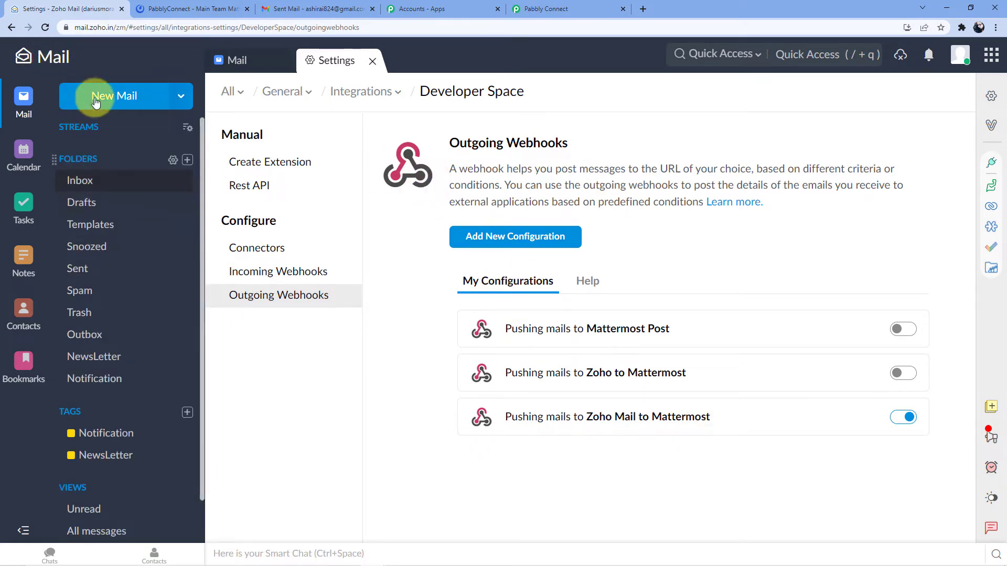
pyautogui.click(84, 180)
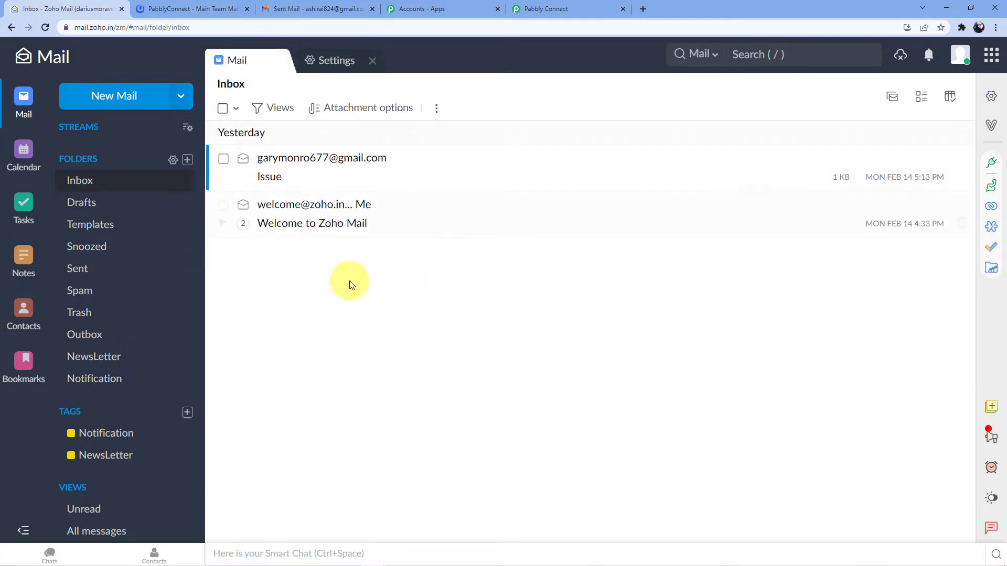
pyautogui.click(551, 9)
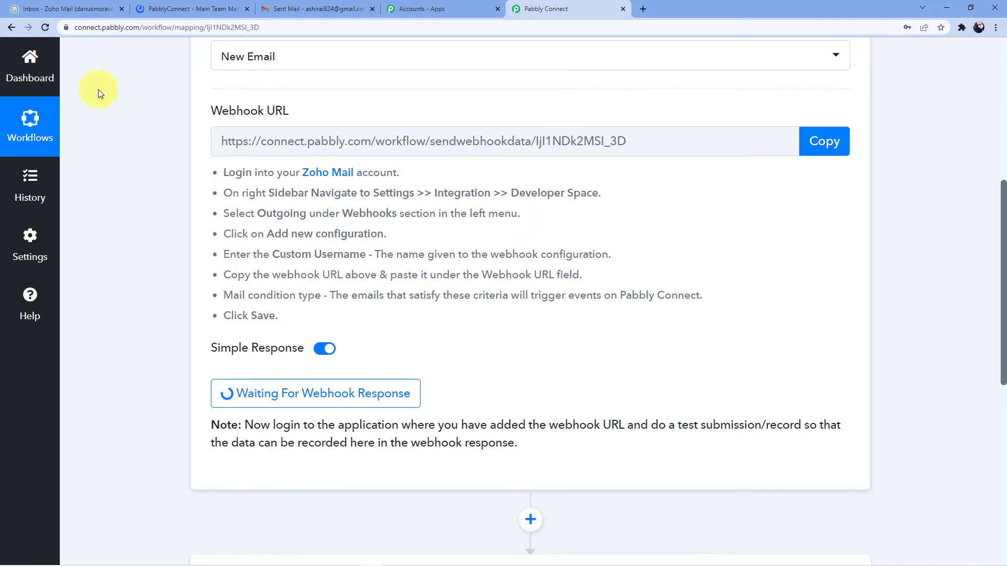
pyautogui.click(52, 9)
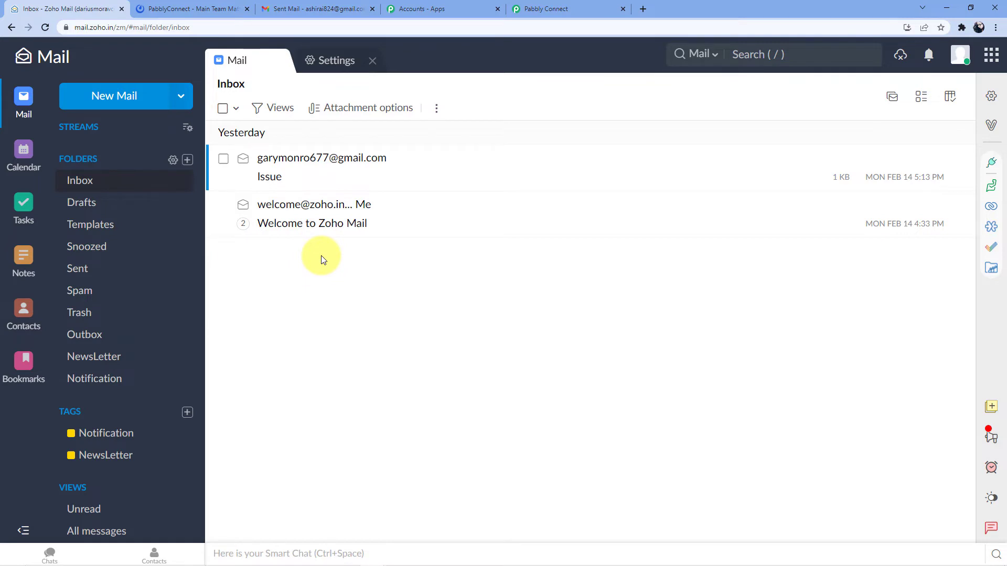
pyautogui.click(566, 5)
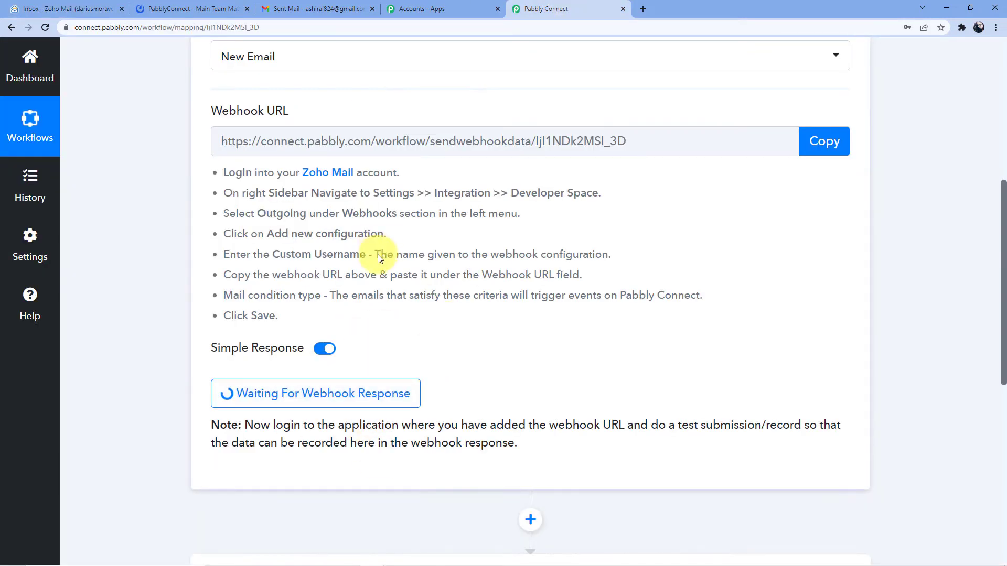
# Switch to Gmail and start a new message from the inbox.
pyautogui.click(336, 9)
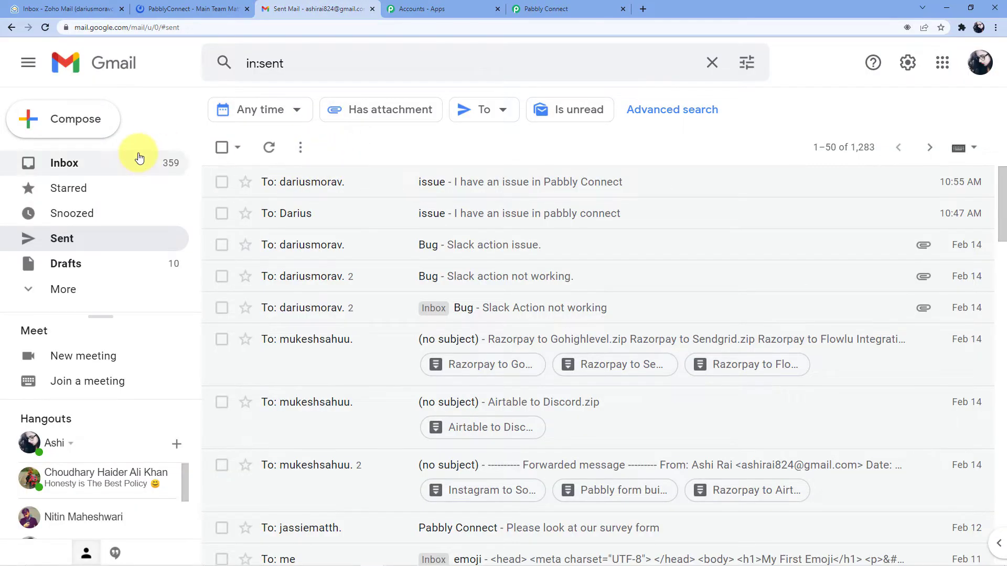
pyautogui.click(26, 63)
pyautogui.click(113, 71)
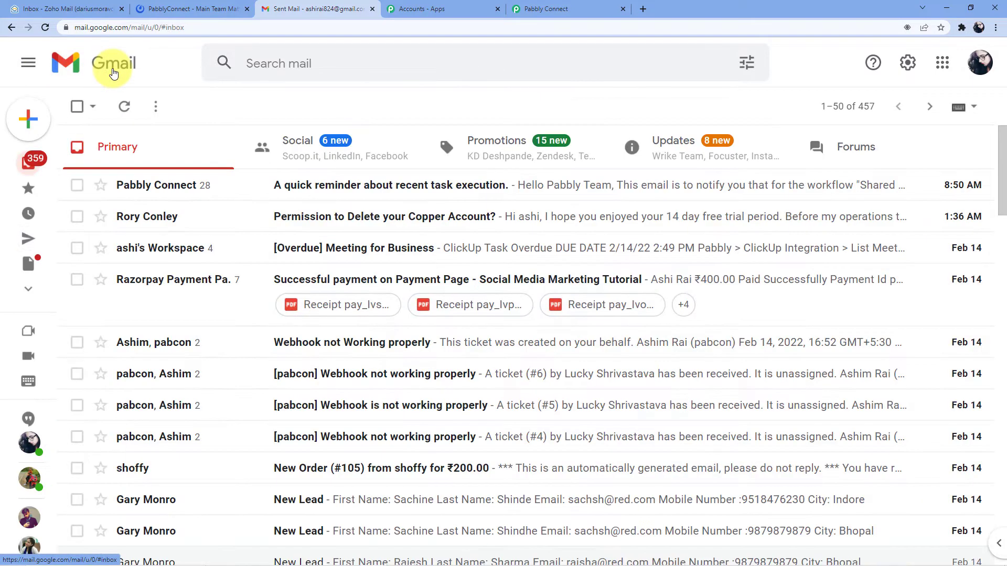
pyautogui.click(26, 119)
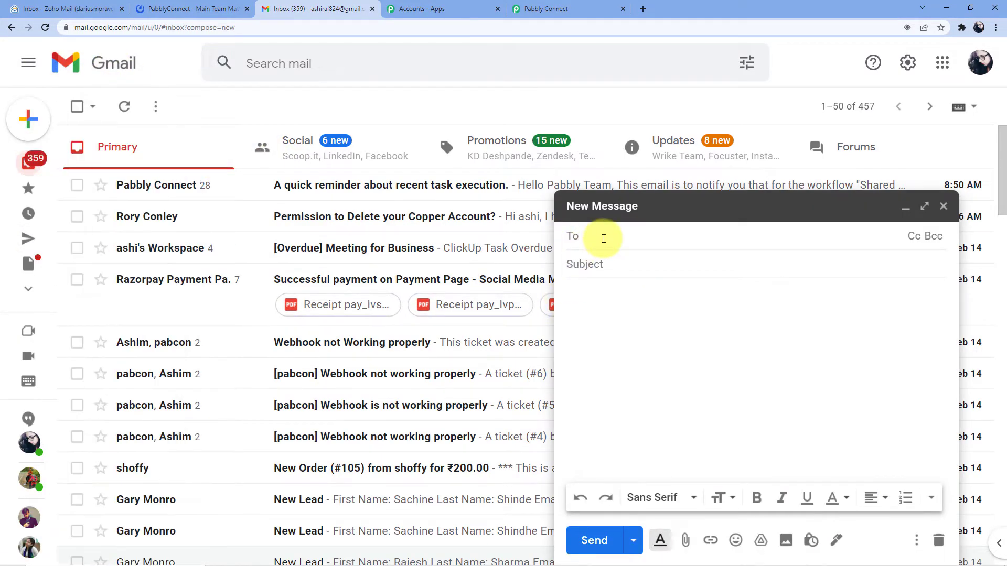
pyautogui.hotkey('ctrl', 'v')
pyautogui.press('BackSpace')
pyautogui.press('BackSpace')
pyautogui.press('BackSpace')
pyautogui.press('BackSpace')
pyautogui.press('BackSpace')
pyautogui.press('BackSpace')
pyautogui.press('BackSpace')
pyautogui.press('BackSpace')
pyautogui.press('BackSpace')
pyautogui.press('BackSpace')
pyautogui.press('BackSpace')
pyautogui.press('BackSpace')
pyautogui.press('BackSpace')
pyautogui.press('BackSpace')
pyautogui.press('BackSpace')
pyautogui.press('BackSpace')
pyautogui.press('BackSpace')
pyautogui.press('BackSpace')
pyautogui.press('BackSpace')
pyautogui.press('BackSpace')
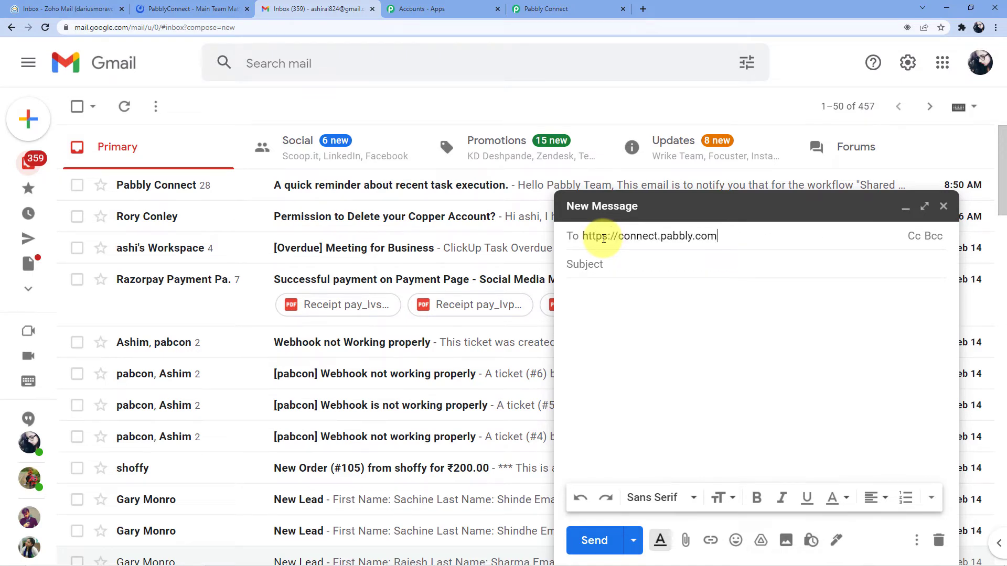
pyautogui.press('BackSpace')
pyautogui.press('BackSpace')
pyautogui.press('BackSpace')
pyautogui.press('BackSpace')
pyautogui.press('BackSpace')
pyautogui.press('BackSpace')
pyautogui.press('BackSpace')
pyautogui.press('BackSpace')
pyautogui.press('BackSpace')
pyautogui.press('BackSpace')
pyautogui.press('BackSpace')
pyautogui.press('BackSpace')
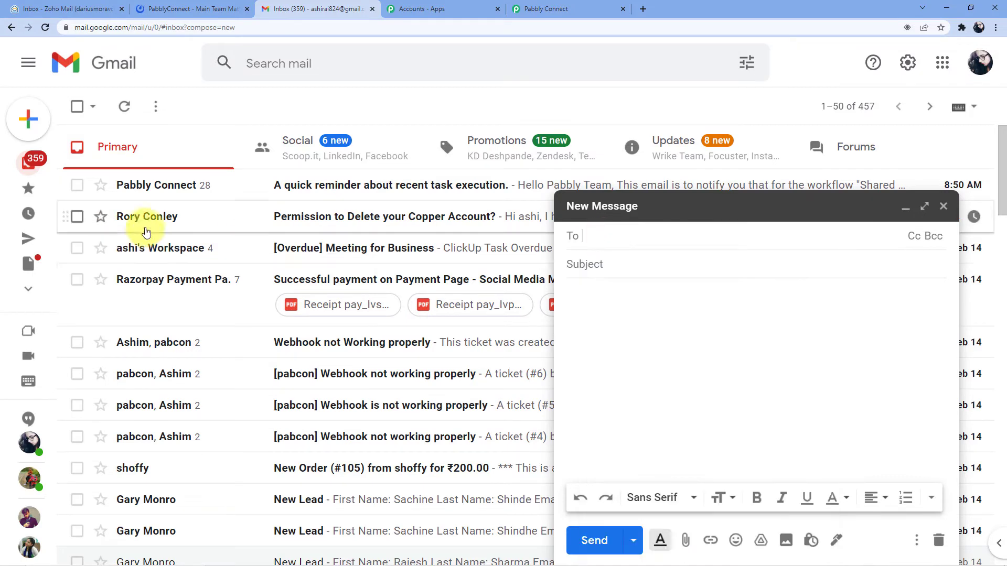
# Copy the recipient's Zoho Mail address from the most recent sent email, titled issue.
pyautogui.click(71, 238)
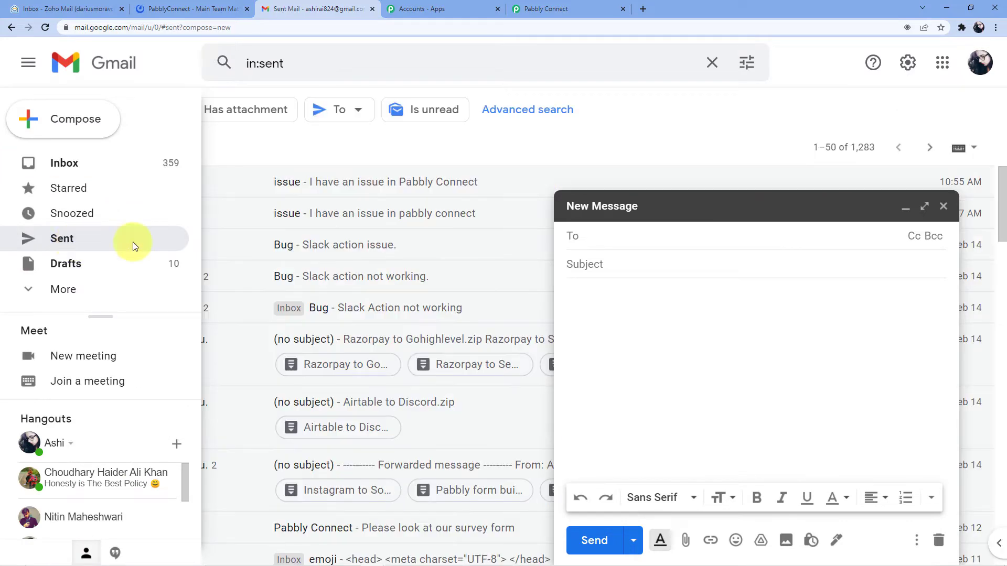
pyautogui.click(353, 187)
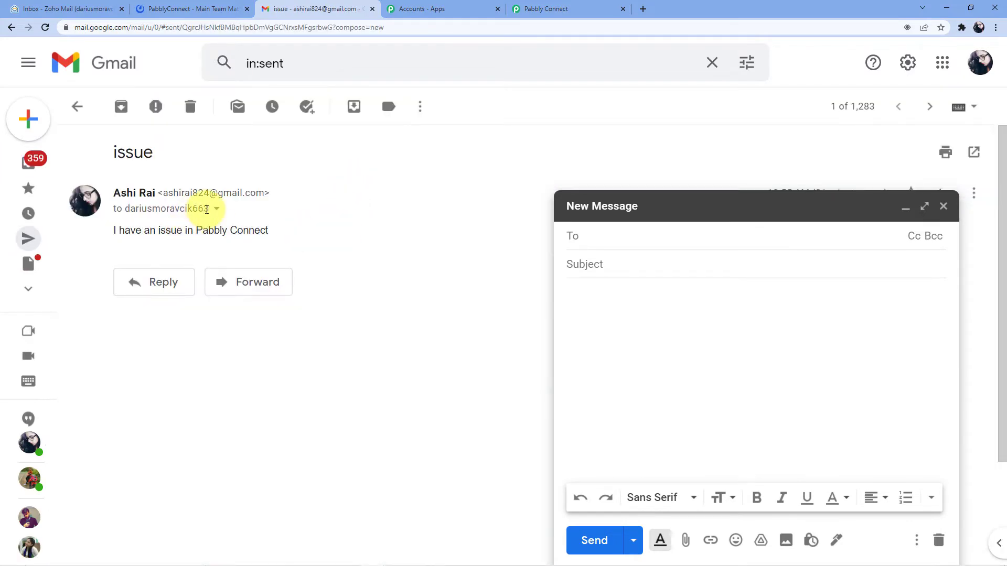
pyautogui.click(216, 210)
pyautogui.moveTo(293, 253); pyautogui.dragTo(452, 253)
pyautogui.rightClick(451, 253)
pyautogui.click(465, 258)
# Address the new message to the copied e-mail address and set its subject to "I am having an issue".
pyautogui.moveTo(23, 142)
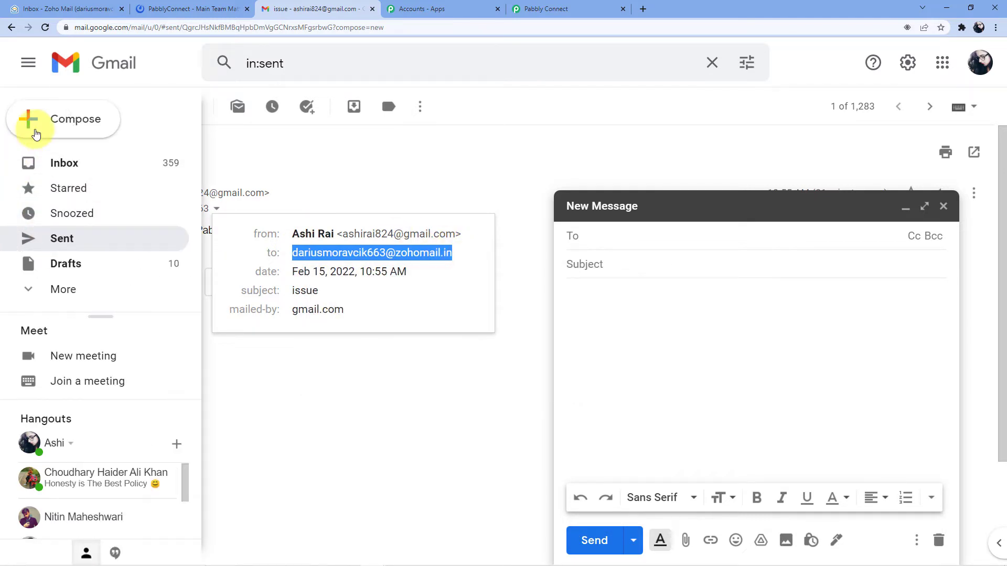
pyautogui.click(55, 165)
pyautogui.click(614, 238)
pyautogui.hotkey('ctrl', 'v')
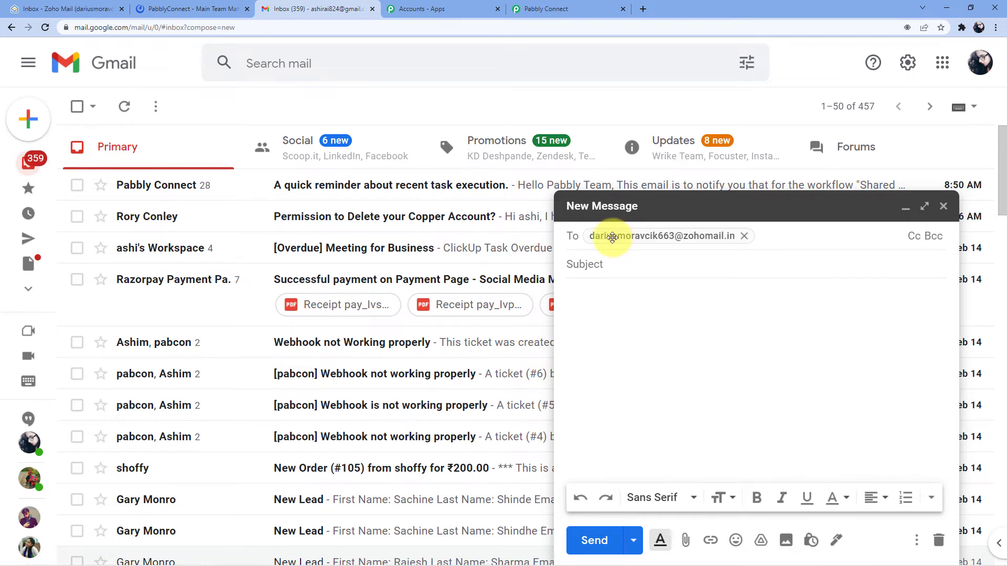
pyautogui.click(617, 266)
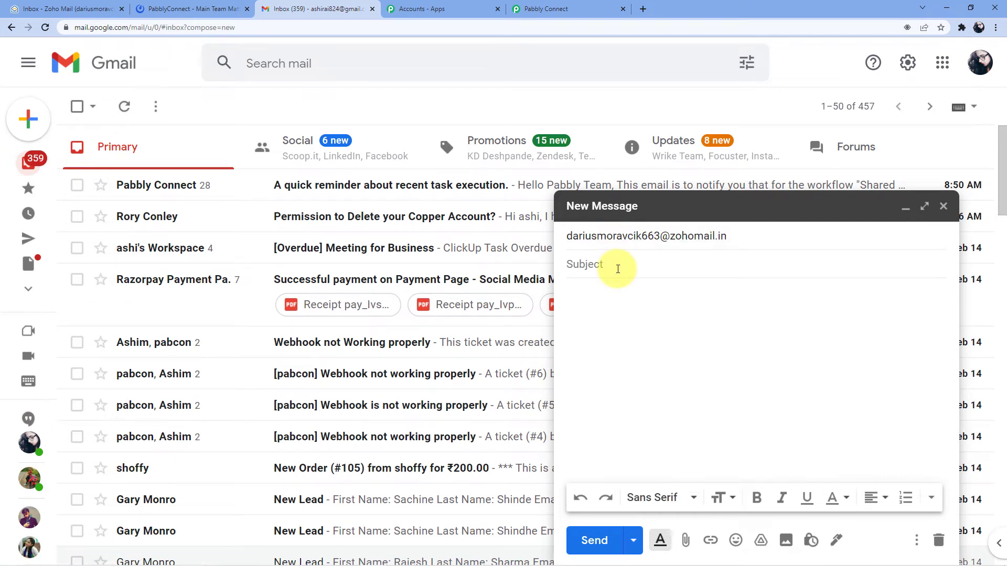
pyautogui.write('I am having an issue')
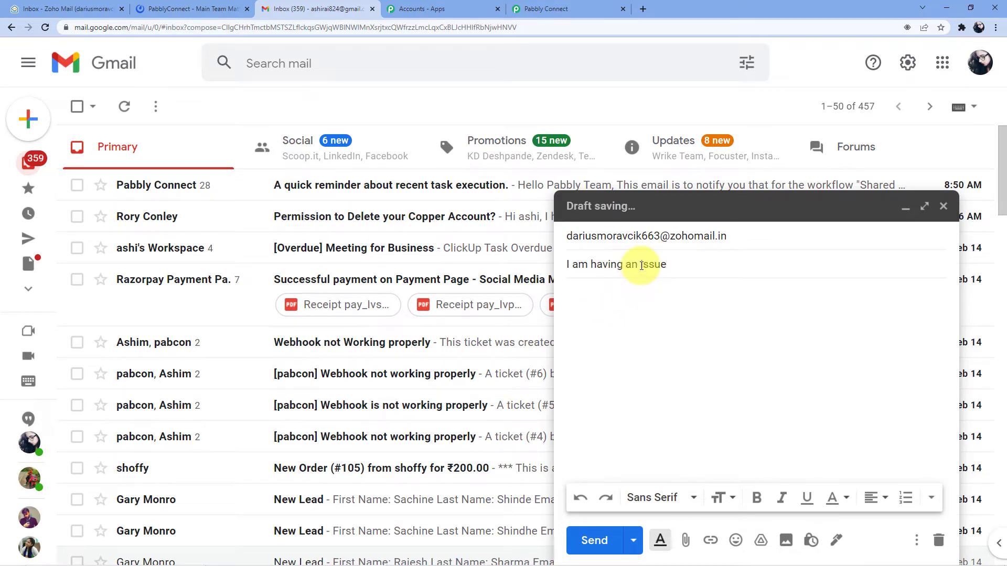
pyautogui.doubleClick(641, 264)
pyautogui.click(641, 265)
pyautogui.moveTo(641, 266); pyautogui.dragTo(672, 268)
pyautogui.click(677, 268)
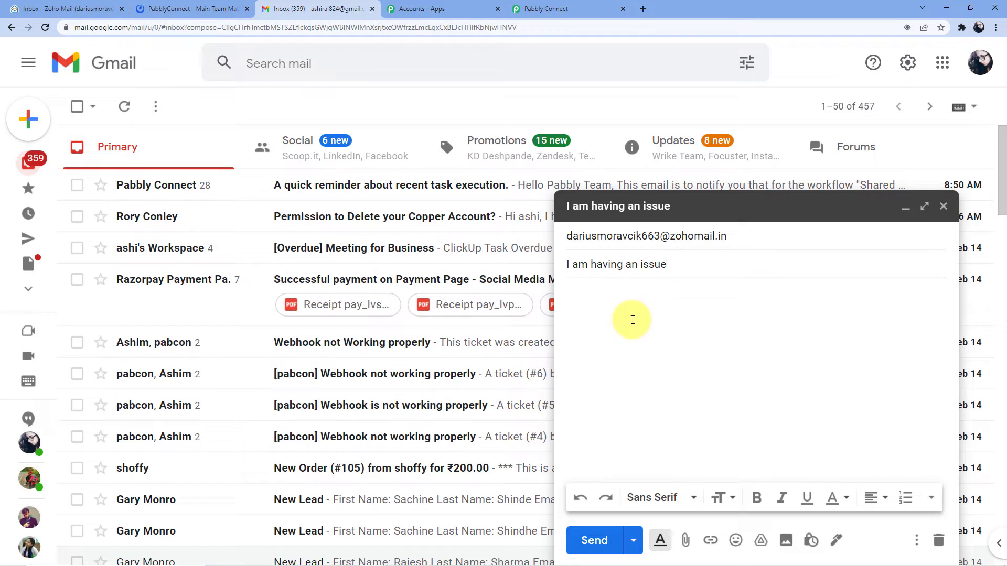
# Write the body "Hello Sir, I am facing an issue regarding the automation of Zoho Mail to Mattermost. Please resolve it as soon as possible" and send it.
pyautogui.write('Hello Sir,')
pyautogui.press('Return')
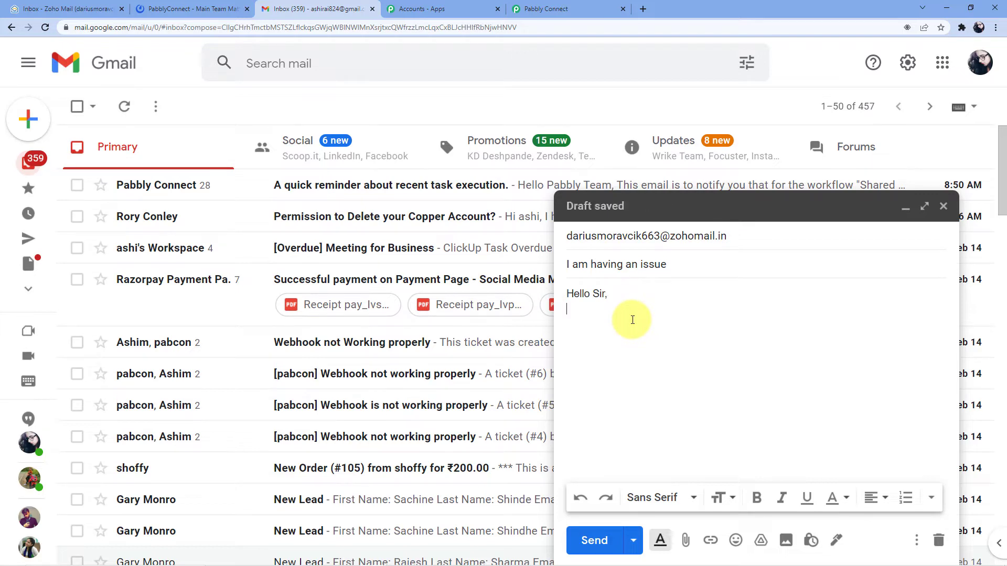
pyautogui.write('I am facing an issue reg')
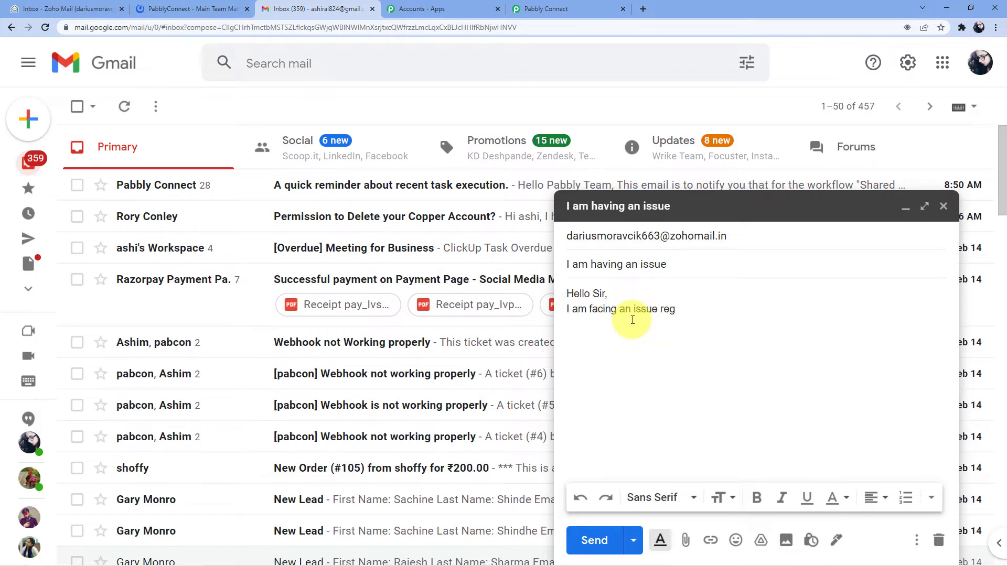
pyautogui.write('rrding the automation of Zoho')
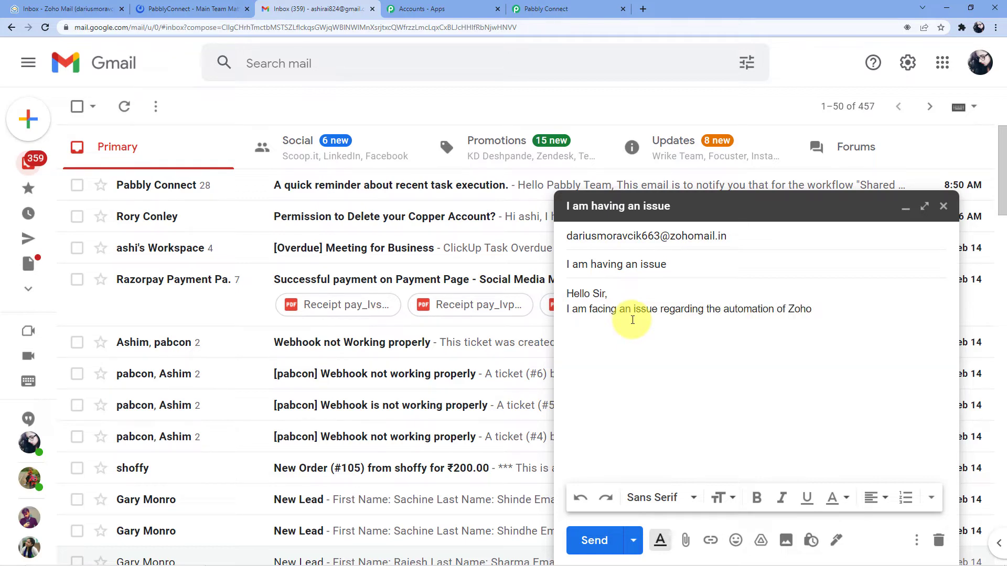
pyautogui.write(' to Mattermost')
pyautogui.hotkey('ctrl', 'Left')
pyautogui.hotkey('ctrl', 'Left')
pyautogui.write('Mail to Mattermost')
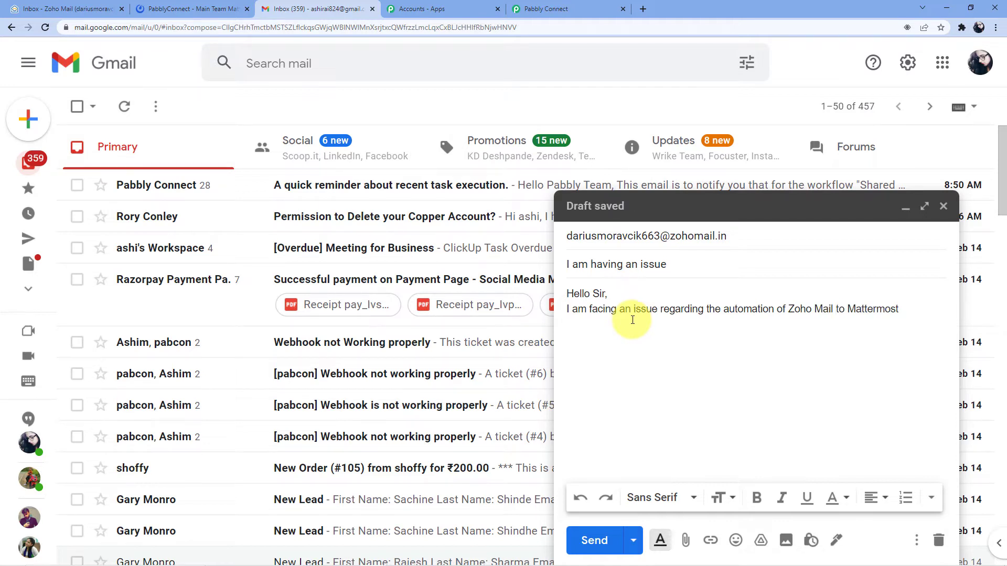
pyautogui.write('. Please resolve it as soon as possible')
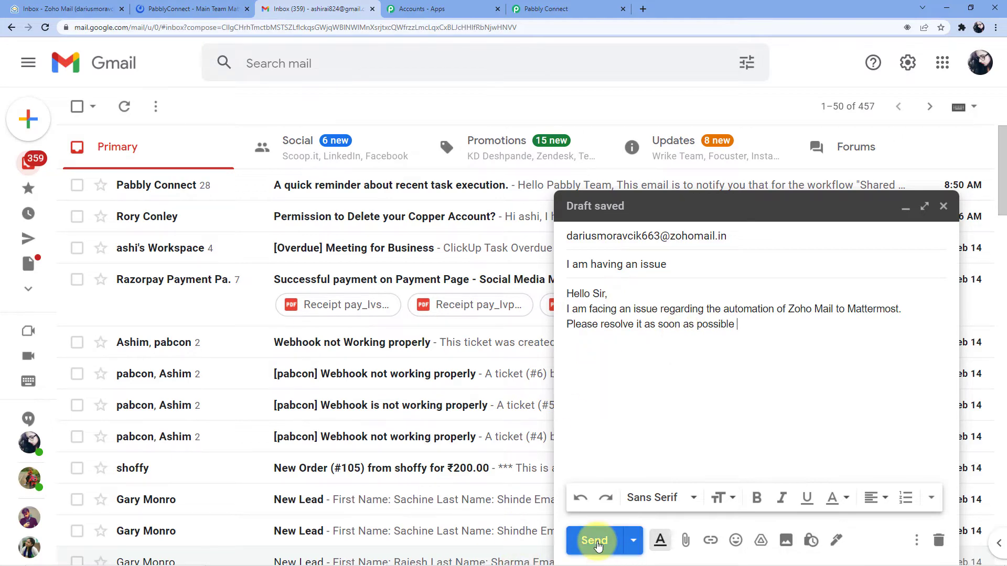
pyautogui.click(596, 541)
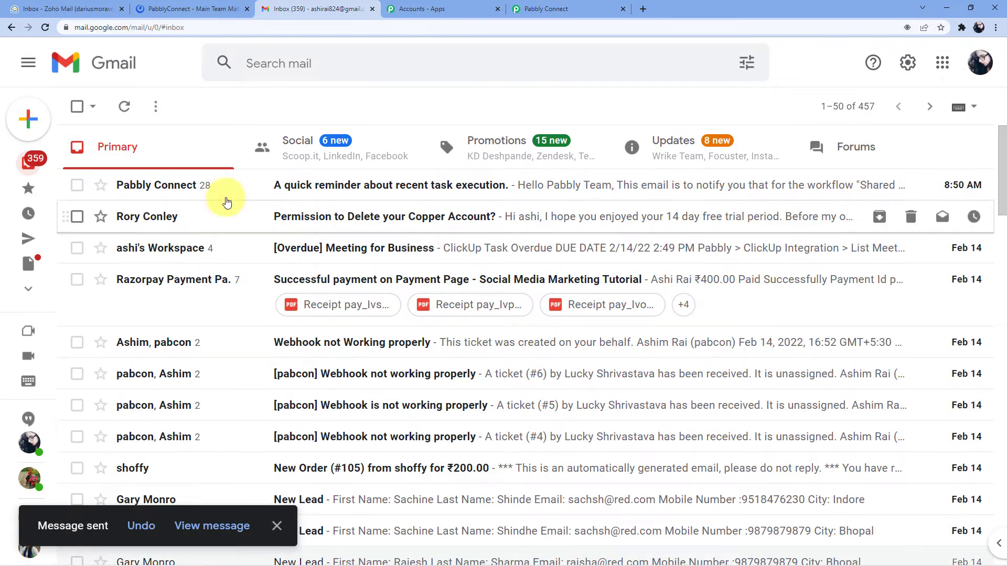
# Switch to Zoho Mail, reload the inbox and open the received email "I am having an issue".
pyautogui.click(78, 9)
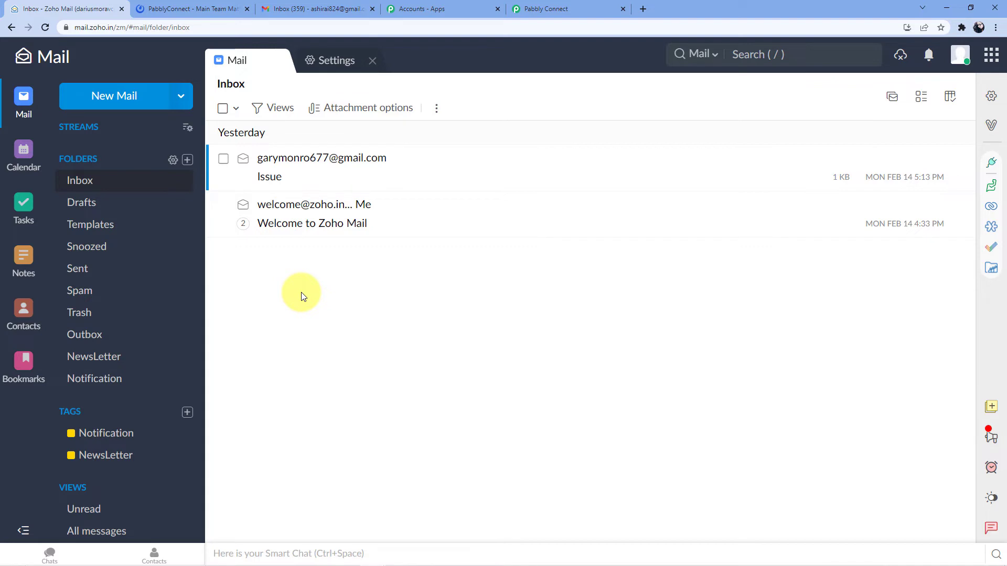
pyautogui.click(45, 28)
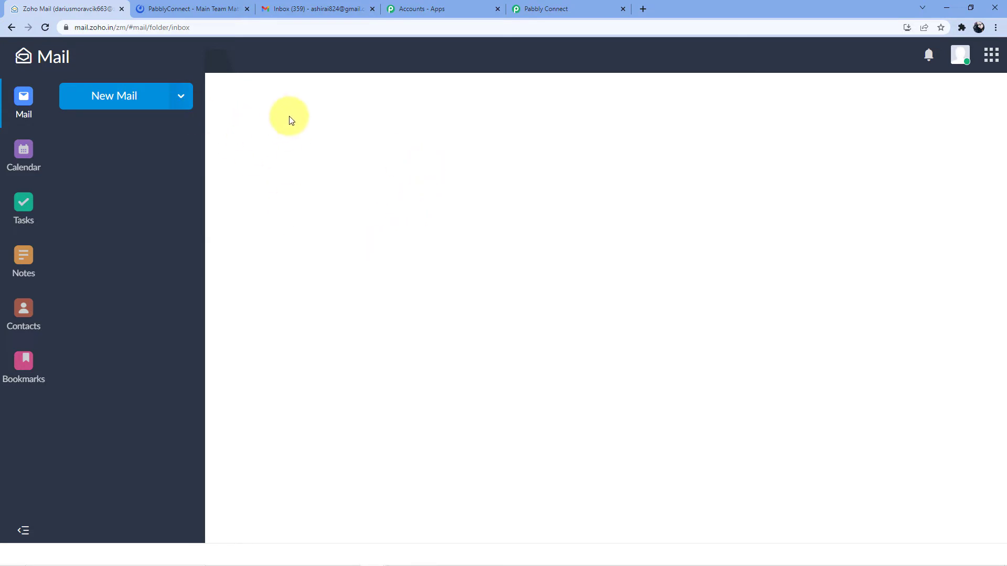
pyautogui.click(221, 27)
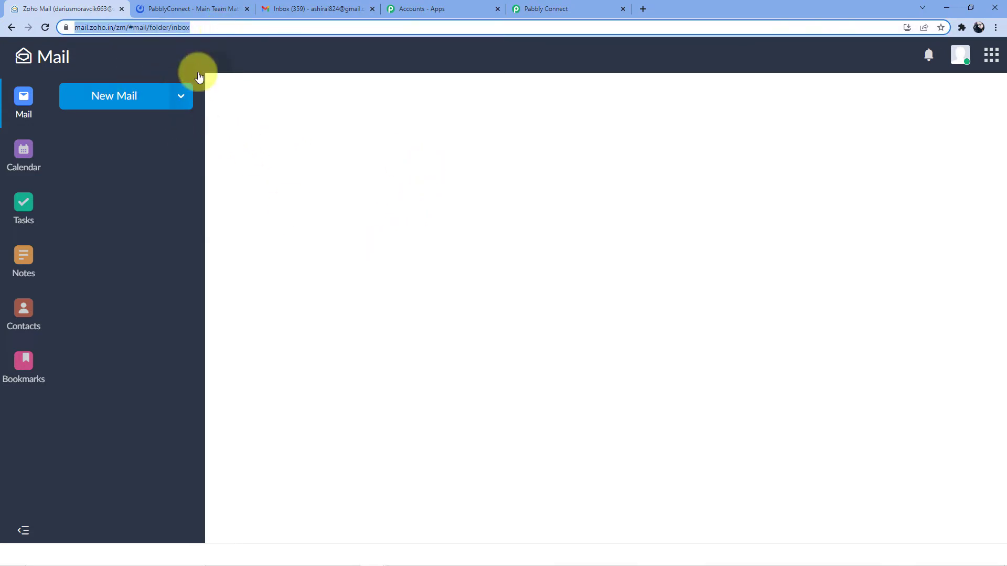
pyautogui.click(234, 29)
pyautogui.click(267, 156)
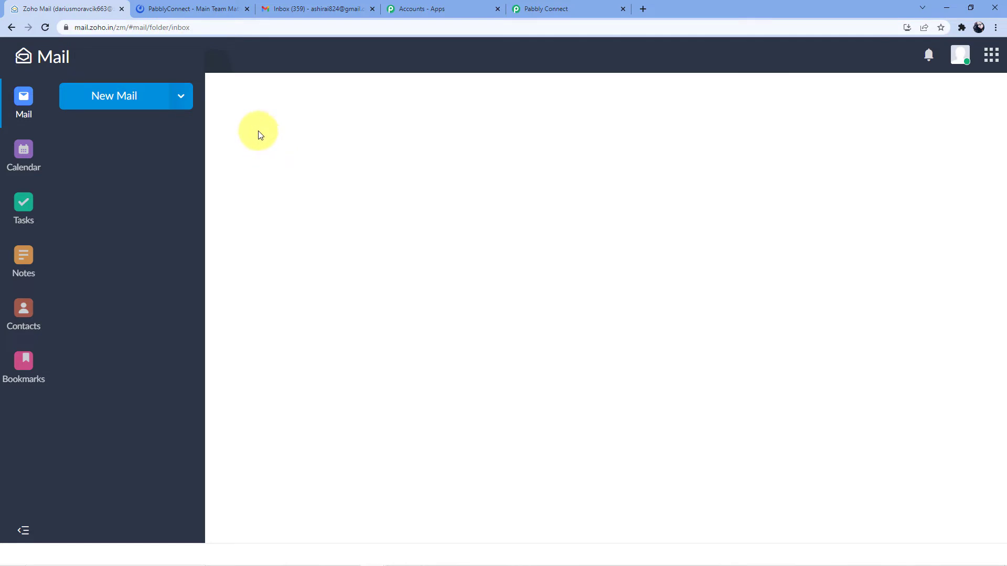
pyautogui.click(229, 30)
pyautogui.press('Return')
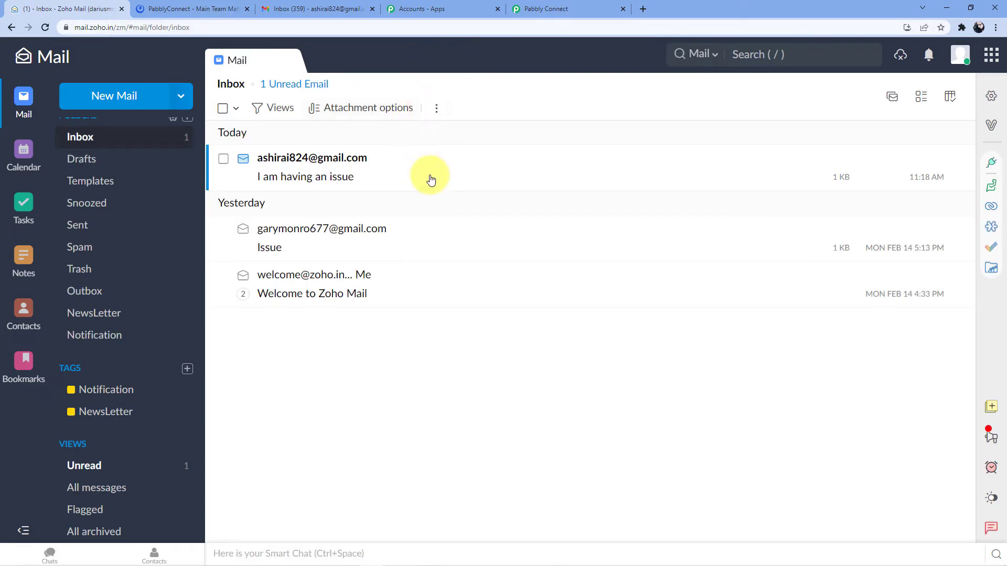
pyautogui.click(314, 176)
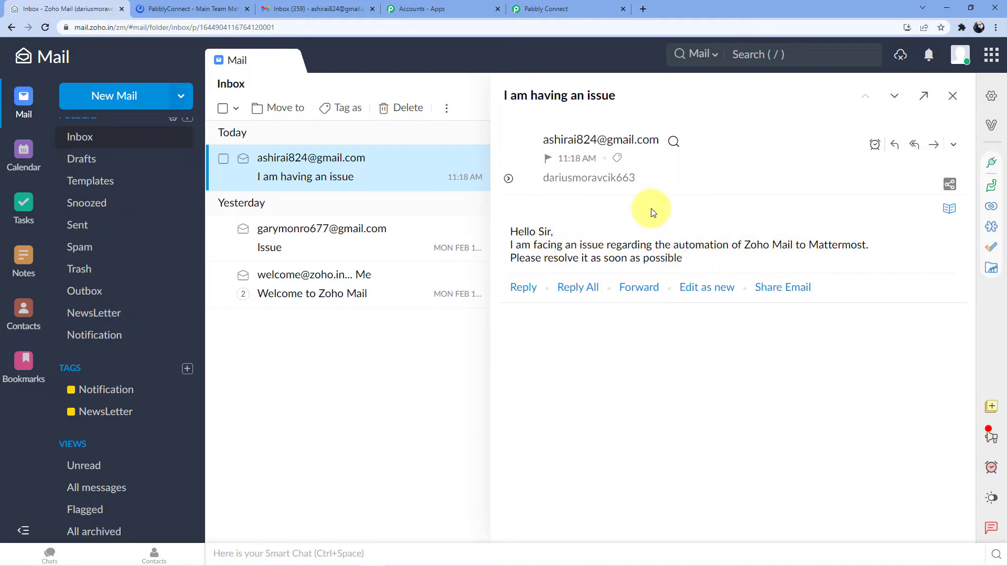
# Switch to Pabbly Connect and examine the captured webhook response, including the full Summary, Subject, Sender and FromAddress values.
pyautogui.click(545, 9)
pyautogui.scroll(-5, 530, 241)
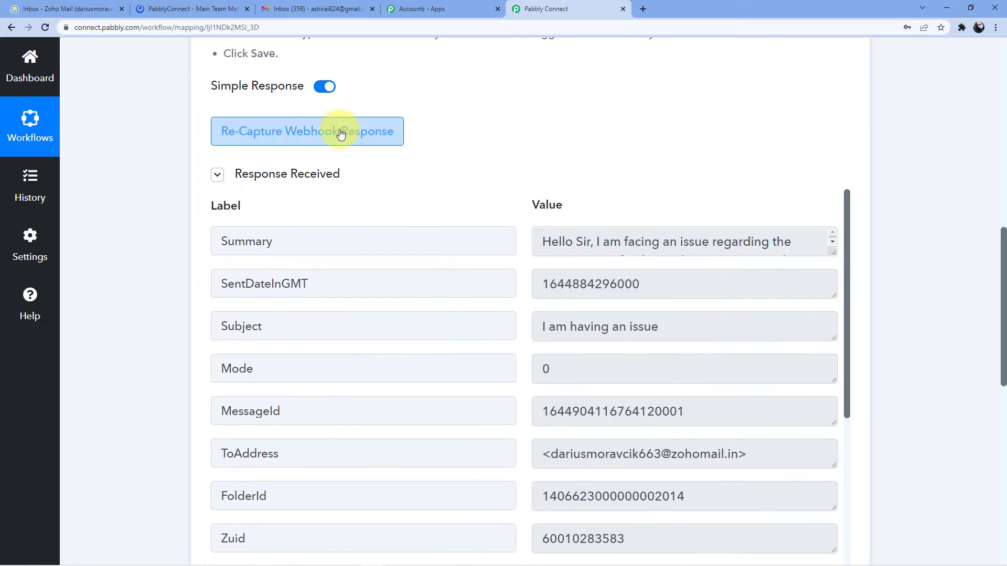
pyautogui.scroll(-2, 629, 89)
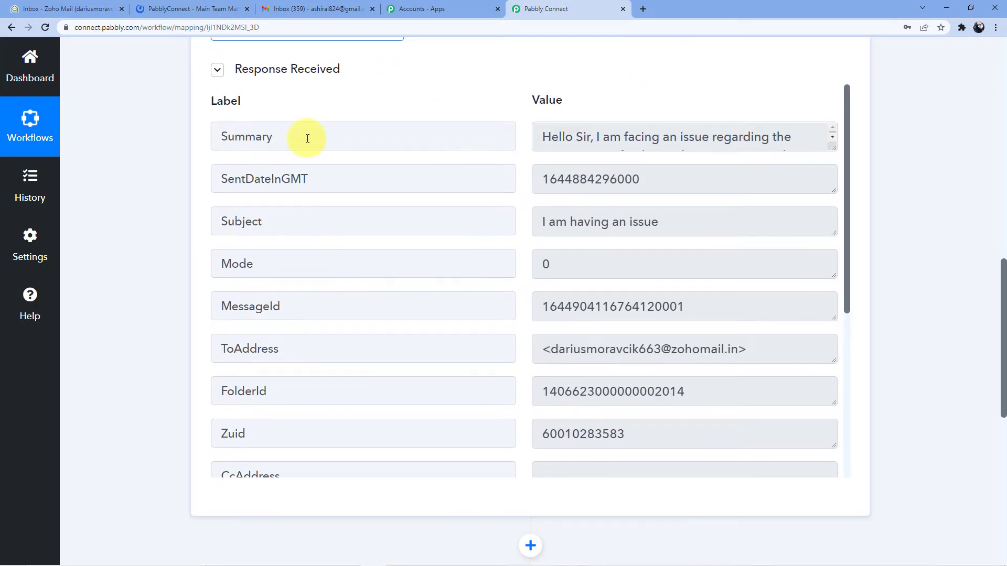
pyautogui.moveTo(834, 143); pyautogui.dragTo(835, 209)
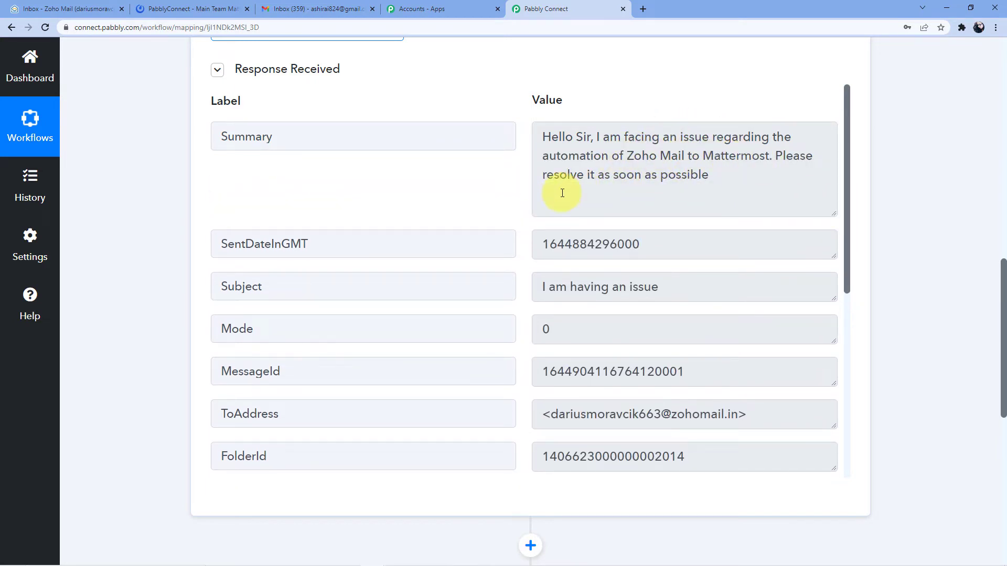
pyautogui.scroll(-2, 556, 243)
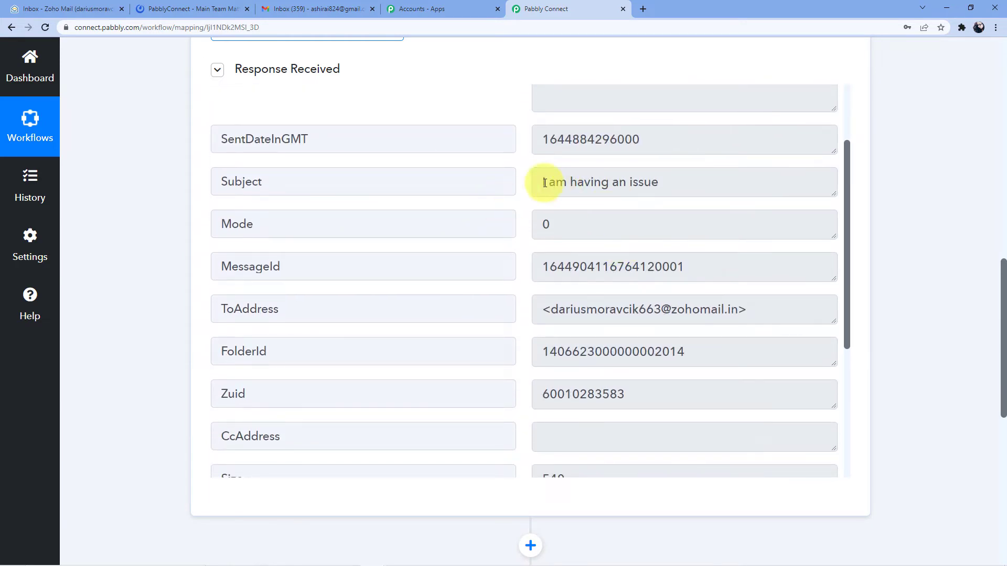
pyautogui.scroll(-2, 632, 179)
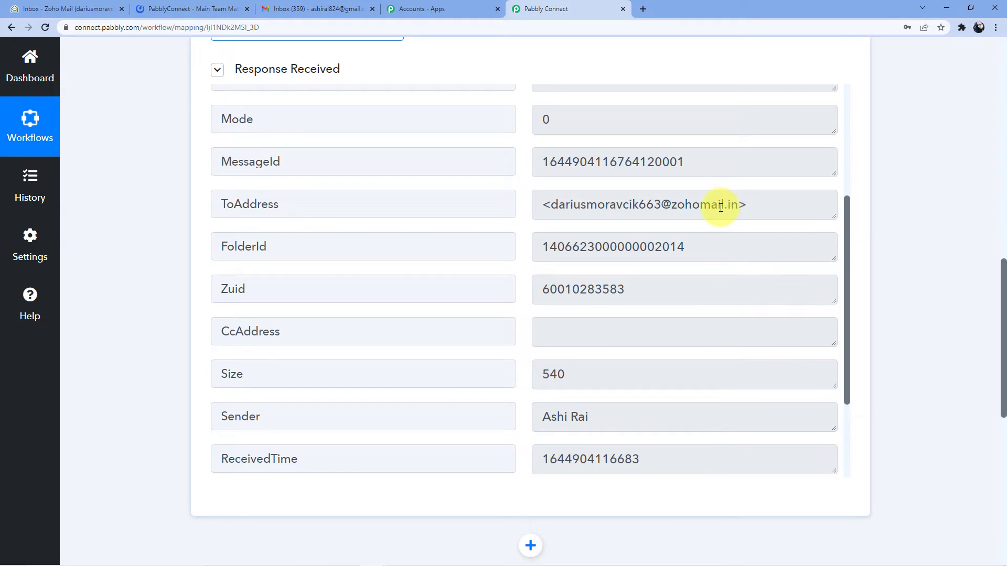
pyautogui.scroll(-3, 660, 218)
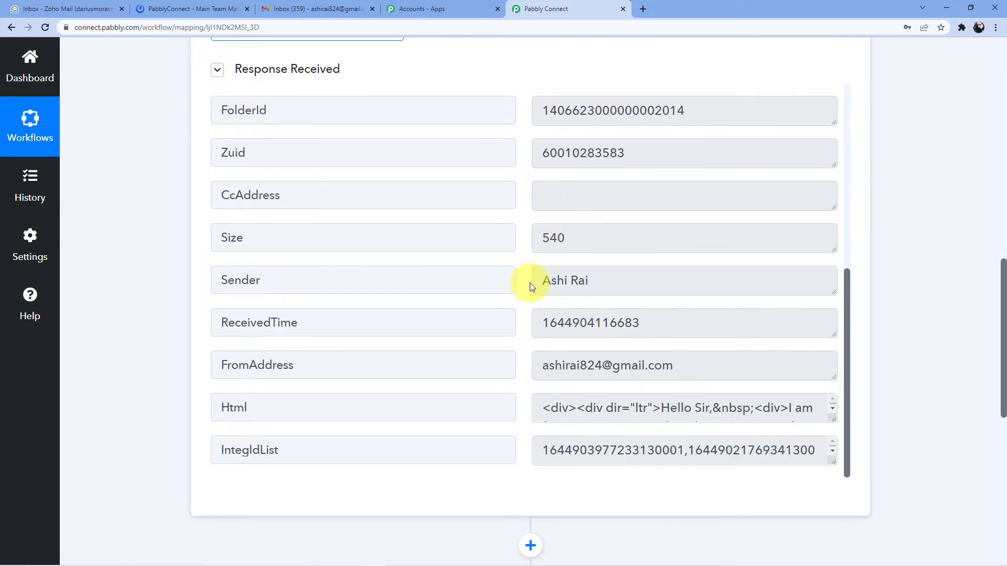
pyautogui.scroll(-3, 585, 279)
pyautogui.moveTo(535, 210); pyautogui.dragTo(692, 215)
pyautogui.scroll(-5, 672, 251)
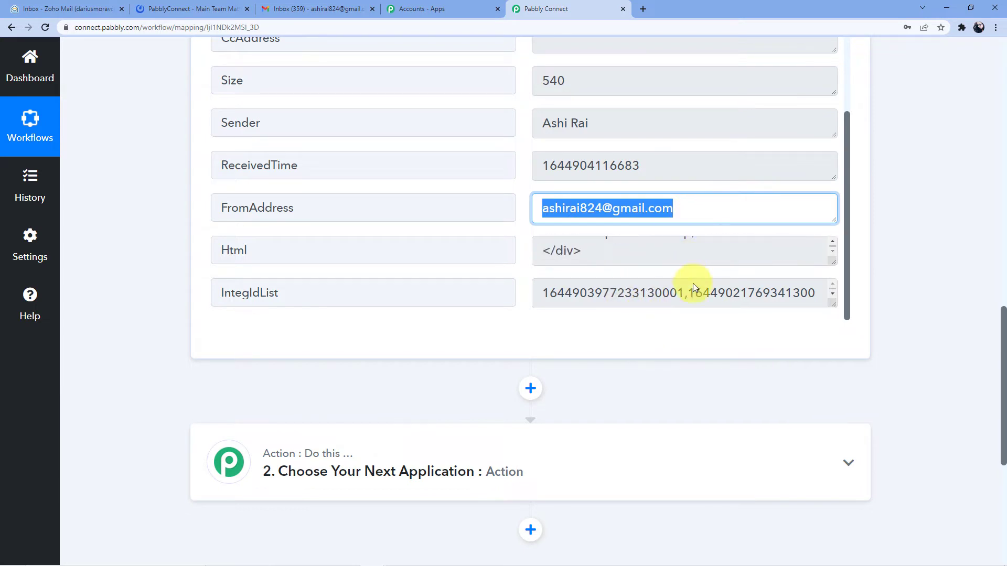
# Choose Mattermost as the app for the workflow's second step, the action.
pyautogui.scroll(-3, 617, 380)
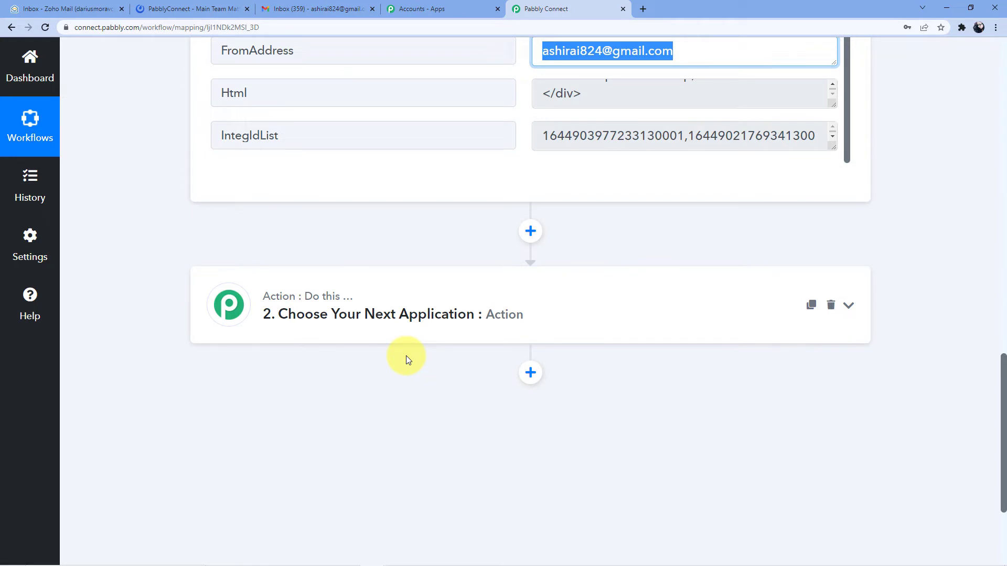
pyautogui.click(410, 299)
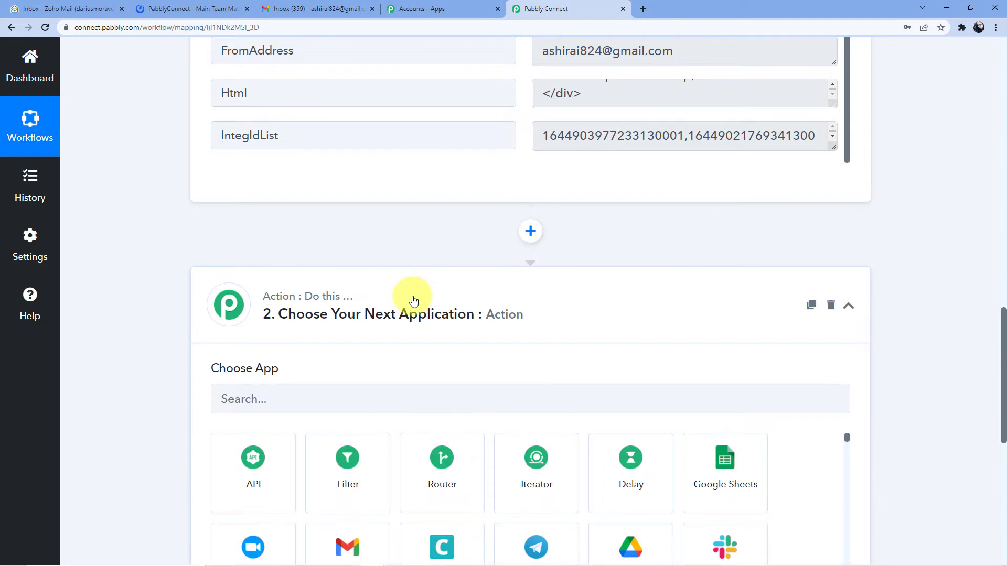
pyautogui.scroll(-2, 388, 310)
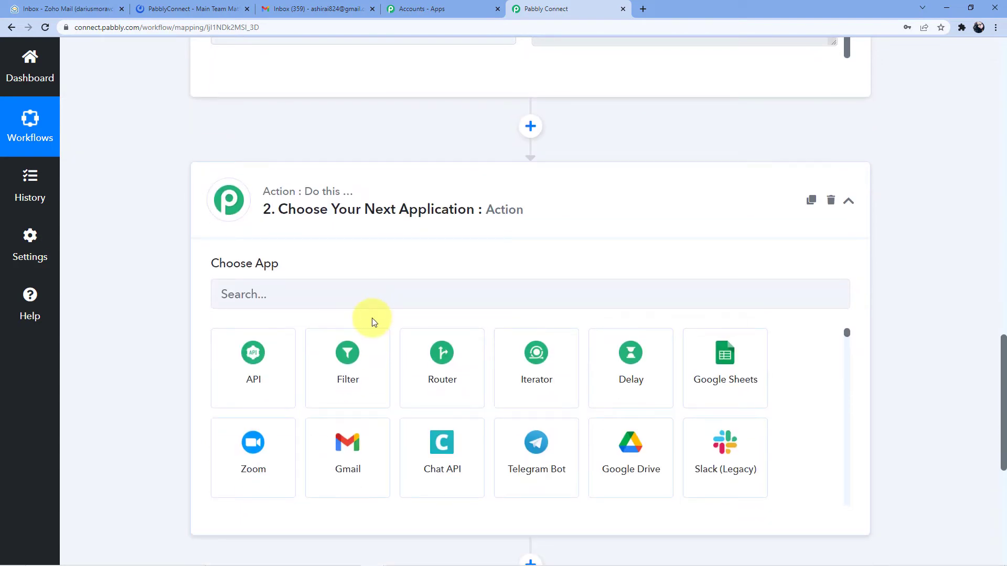
pyautogui.click(360, 292)
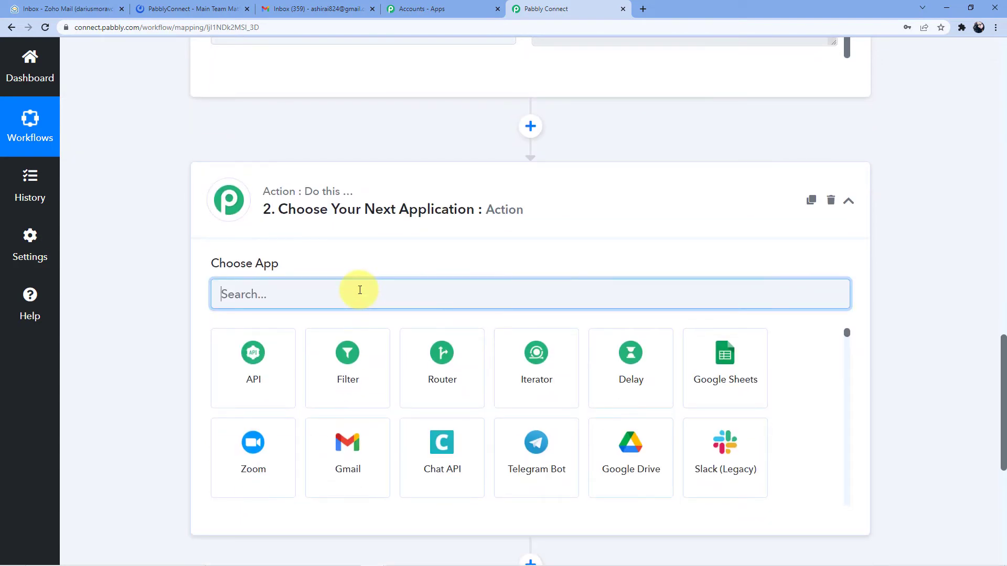
pyautogui.write('Matter')
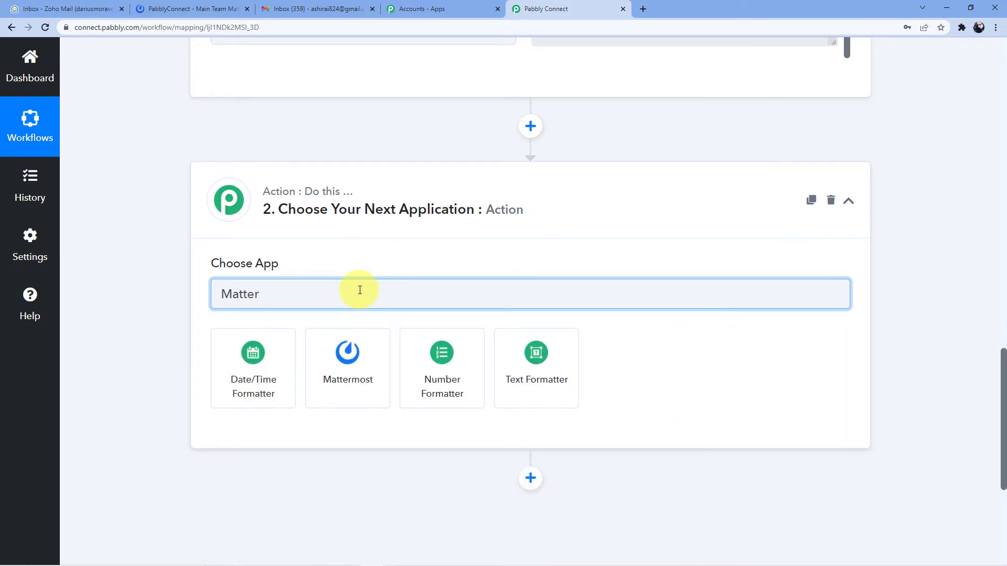
pyautogui.write('most')
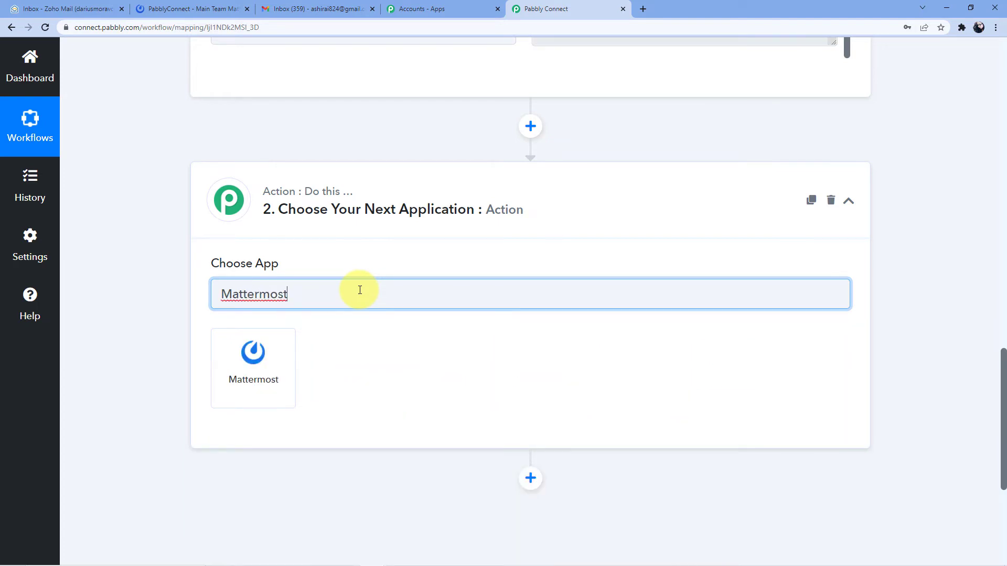
pyautogui.click(245, 356)
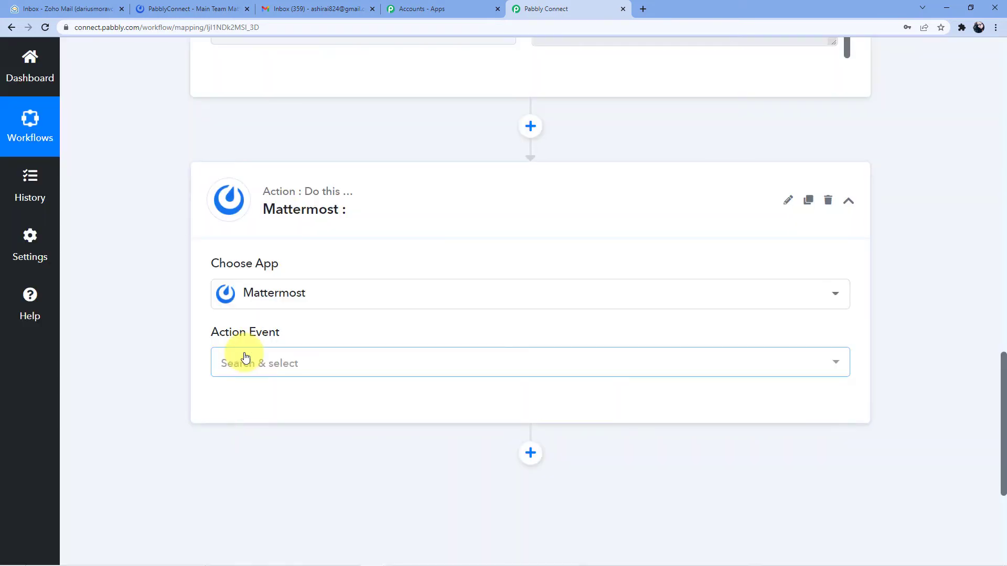
# Set the Mattermost action event to Create a Post.
pyautogui.click(280, 364)
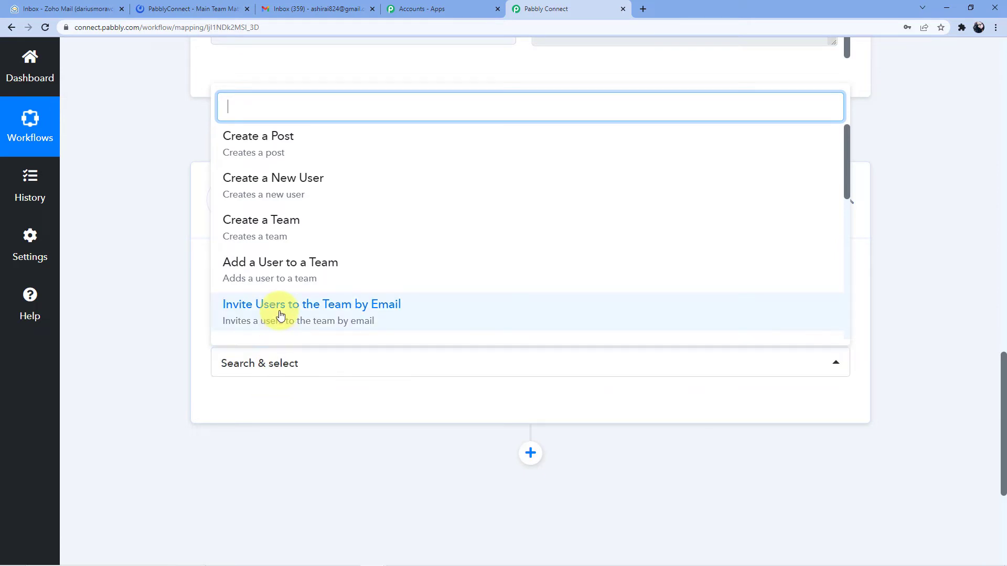
pyautogui.scroll(-2, 279, 313)
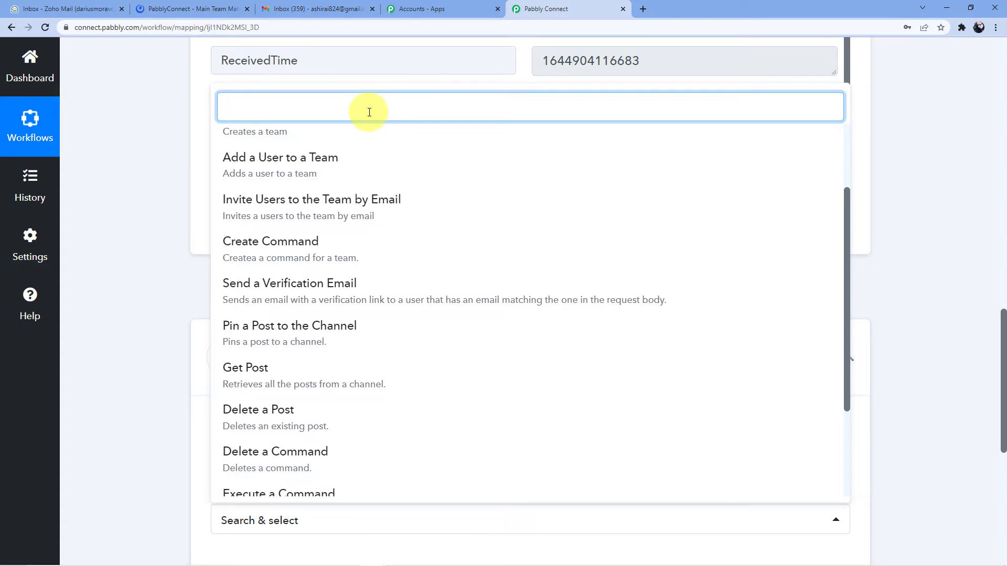
pyautogui.write('Creat')
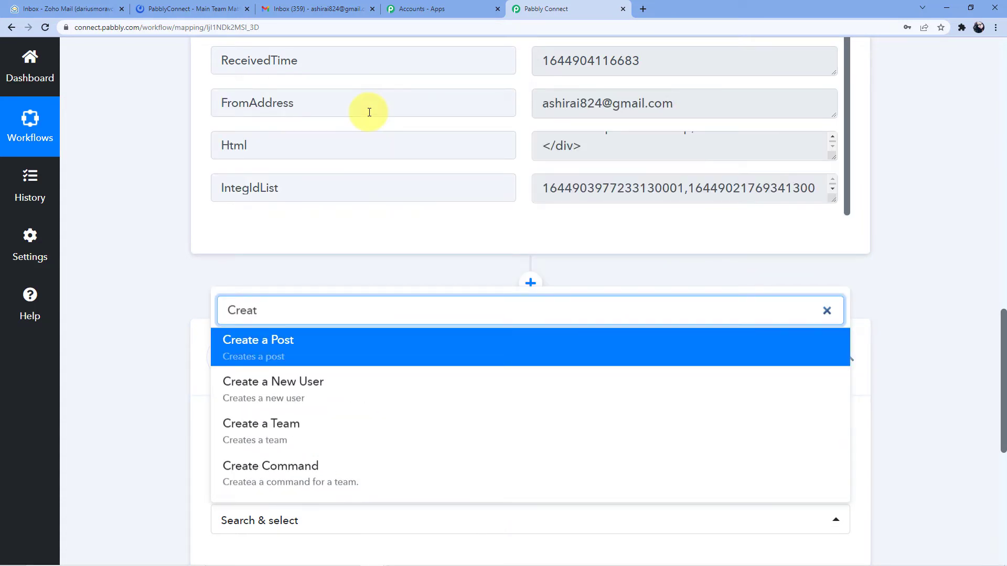
pyautogui.click(268, 341)
# Start connecting a Mattermost account to the action, choosing to add a new connection.
pyautogui.scroll(-3, 376, 332)
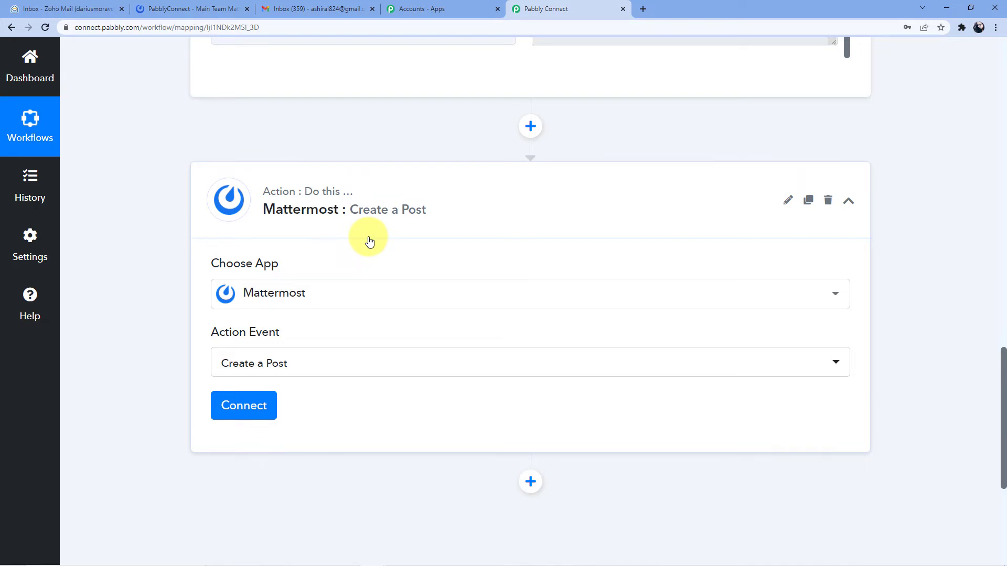
pyautogui.scroll(-1, 315, 284)
pyautogui.click(244, 352)
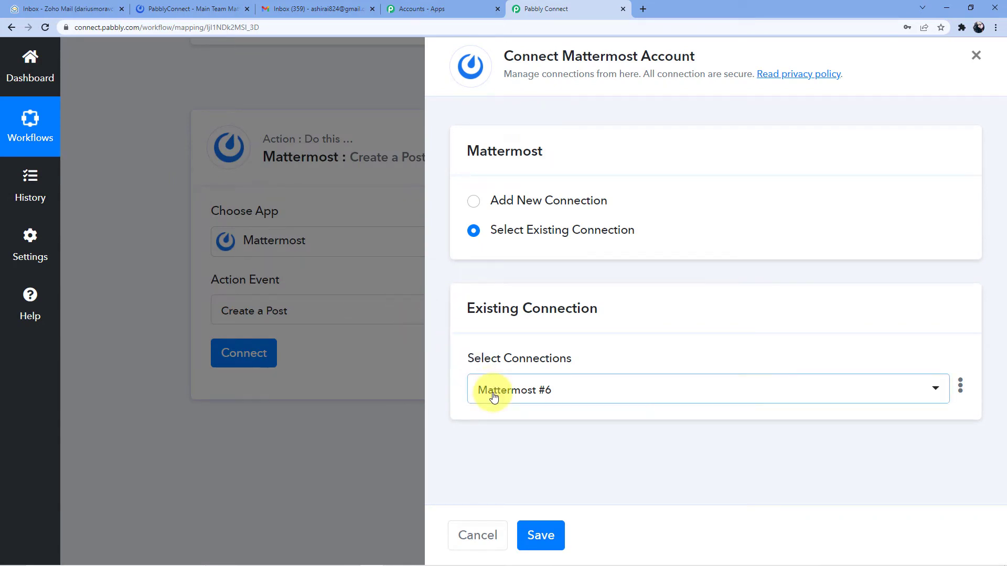
pyautogui.click(539, 209)
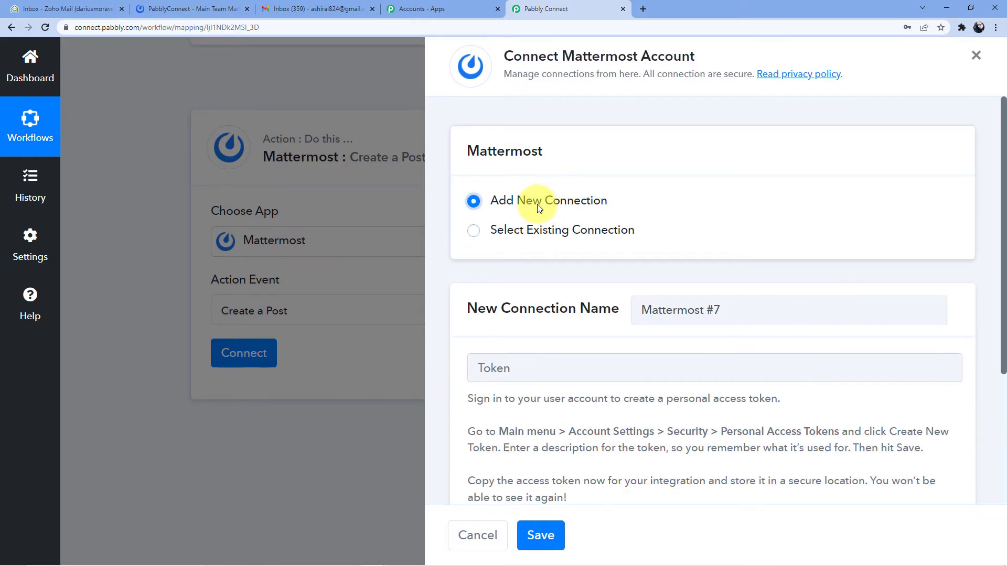
# Read the new connection form's instructions for creating a personal access token and supplying the Mattermost URL.
pyautogui.scroll(-2, 540, 210)
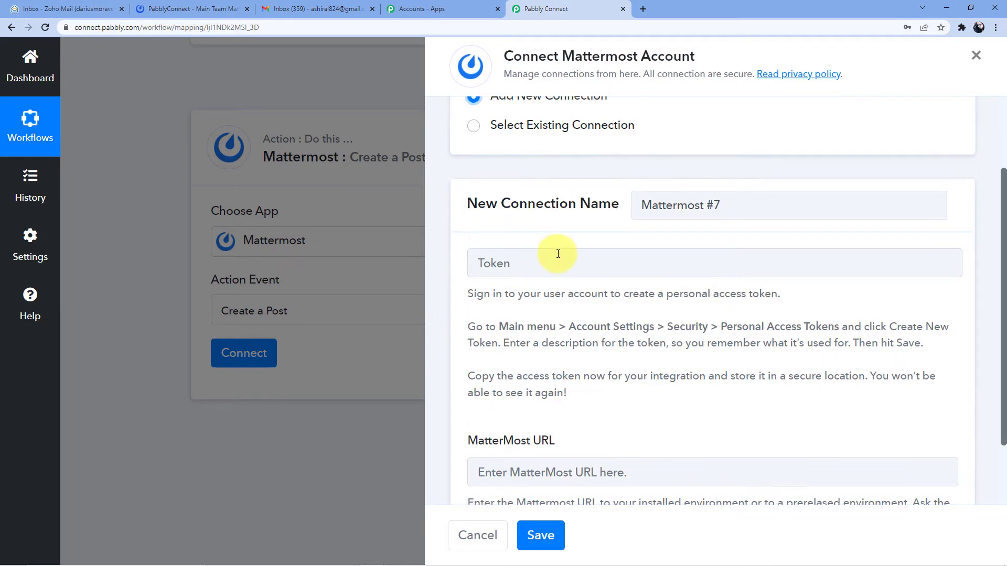
pyautogui.scroll(-1, 490, 254)
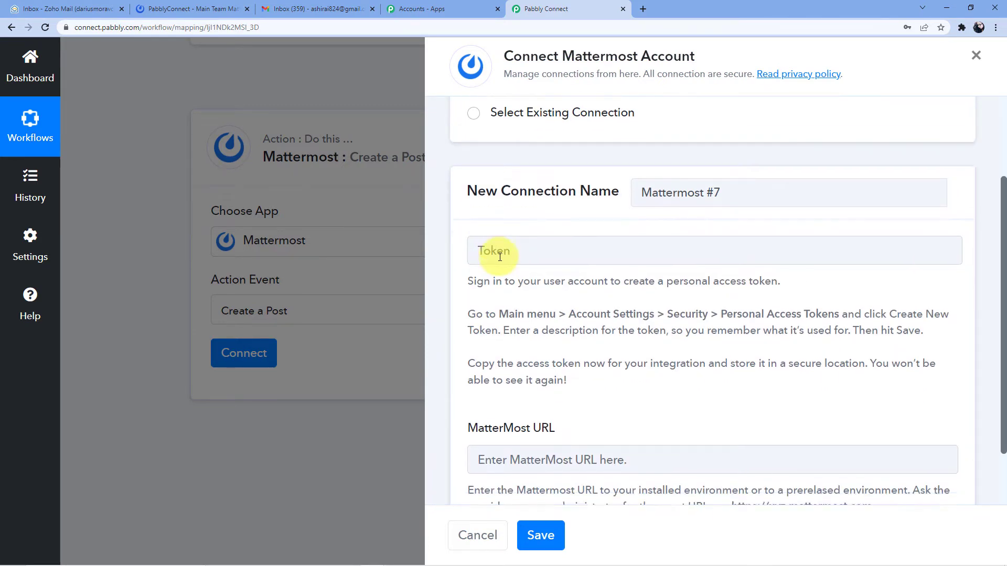
pyautogui.click(530, 205)
pyautogui.scroll(-1, 532, 220)
pyautogui.click(499, 386)
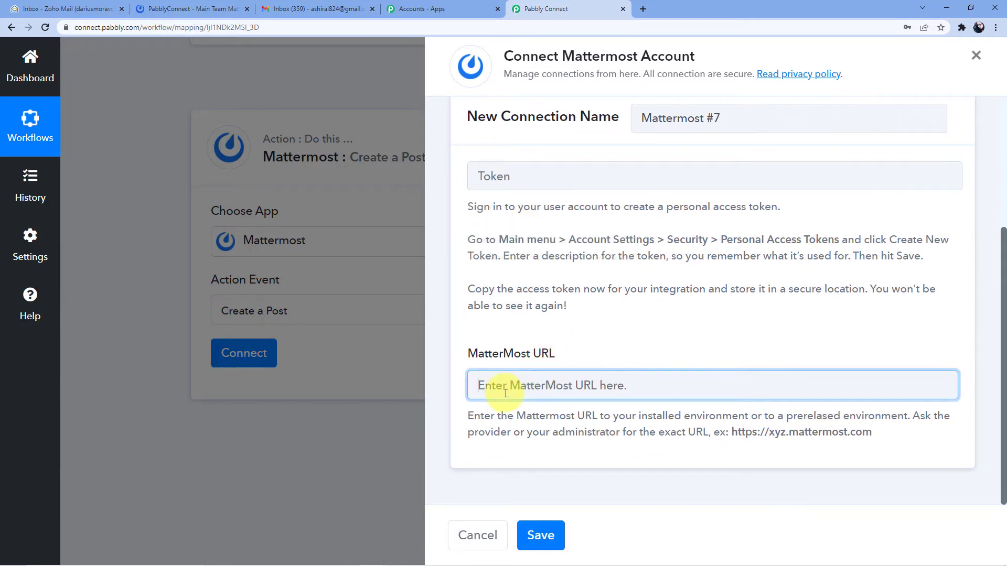
pyautogui.scroll(3, 625, 310)
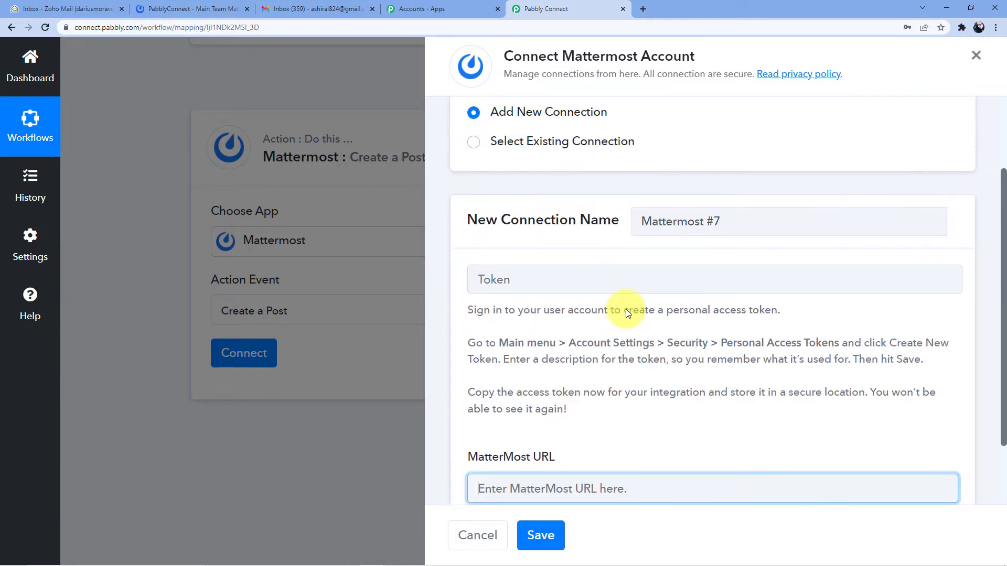
pyautogui.scroll(-3, 583, 314)
pyautogui.click(573, 179)
pyautogui.click(737, 220)
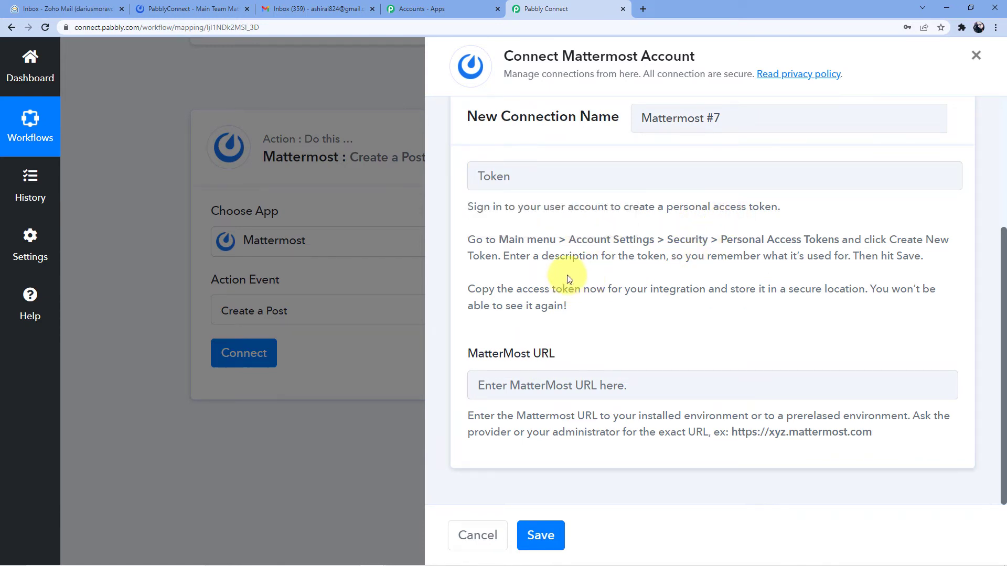
pyautogui.moveTo(472, 234); pyautogui.dragTo(715, 317)
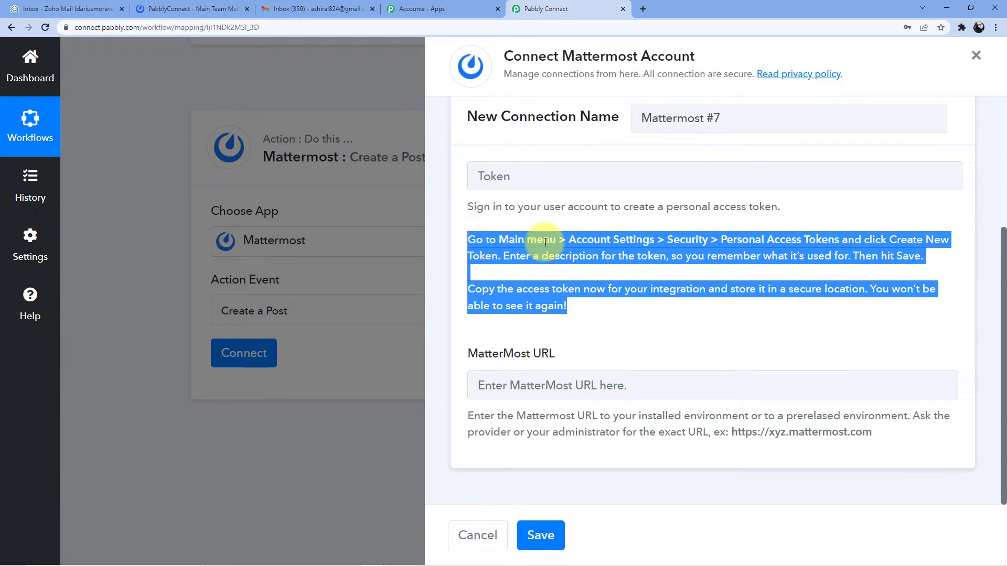
pyautogui.click(582, 238)
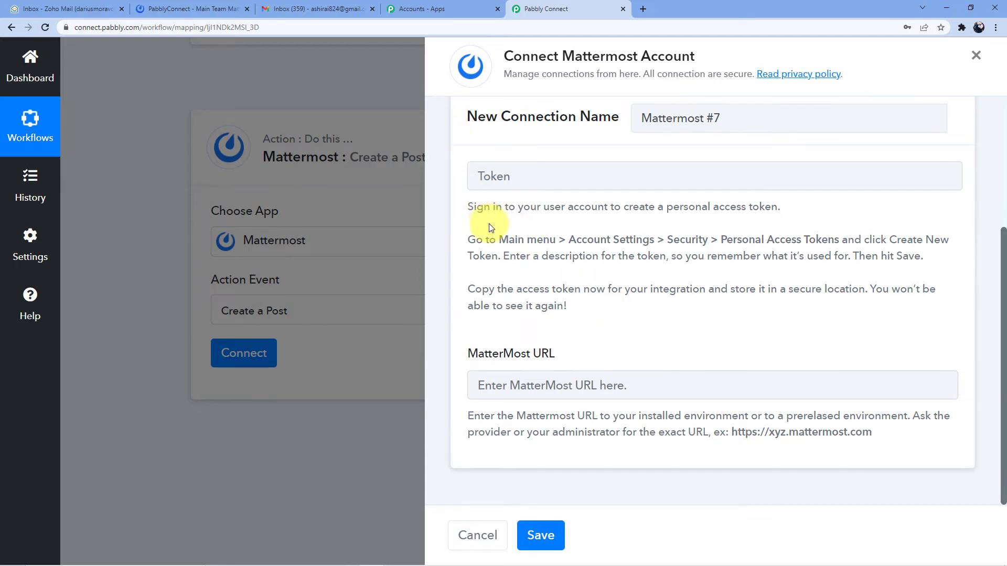
pyautogui.moveTo(464, 207); pyautogui.dragTo(647, 207)
pyautogui.click(632, 227)
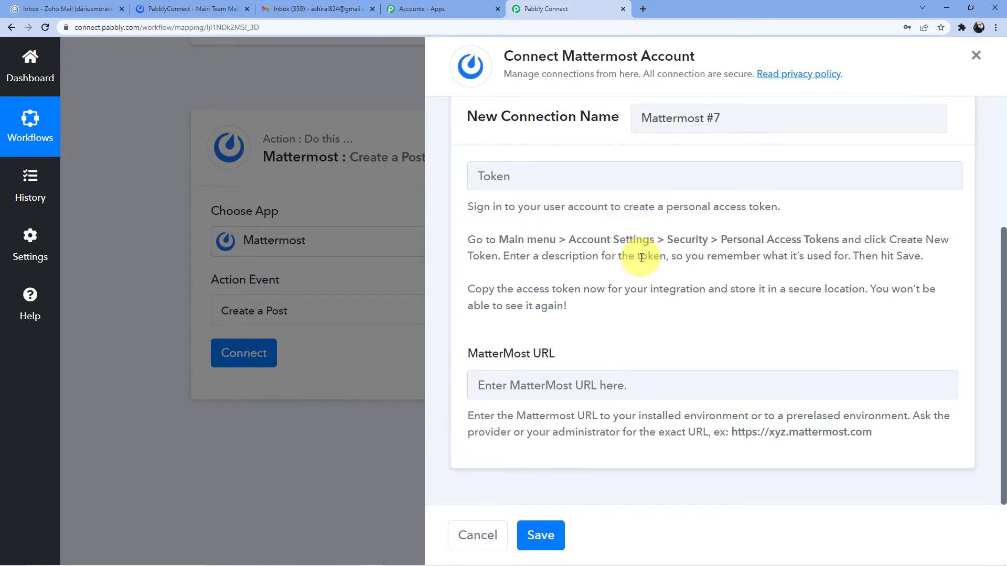
pyautogui.scroll(2, 629, 236)
pyautogui.scroll(-2, 603, 247)
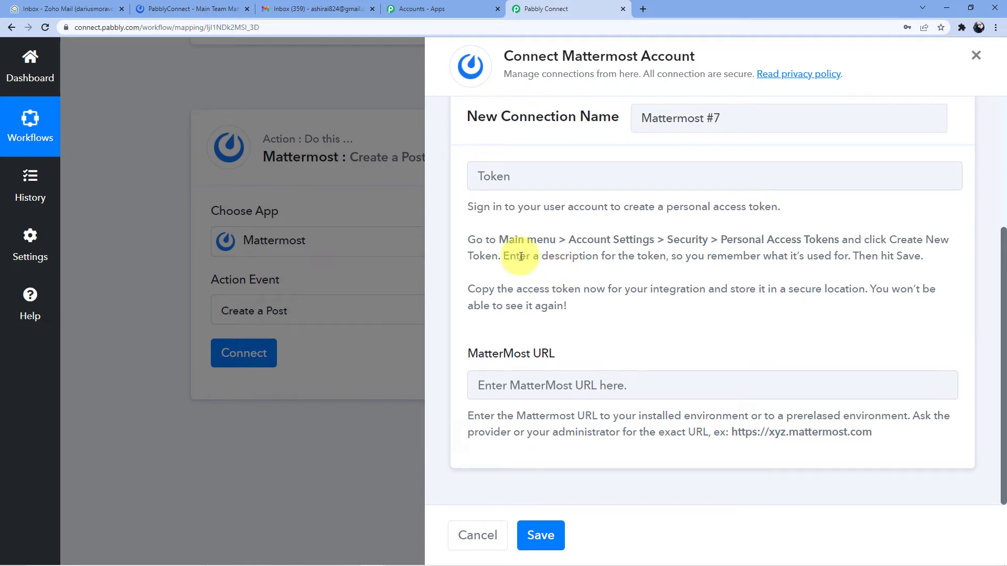
# Switch to Mattermost and open the Integration Management settings in the System Console.
pyautogui.click(163, 5)
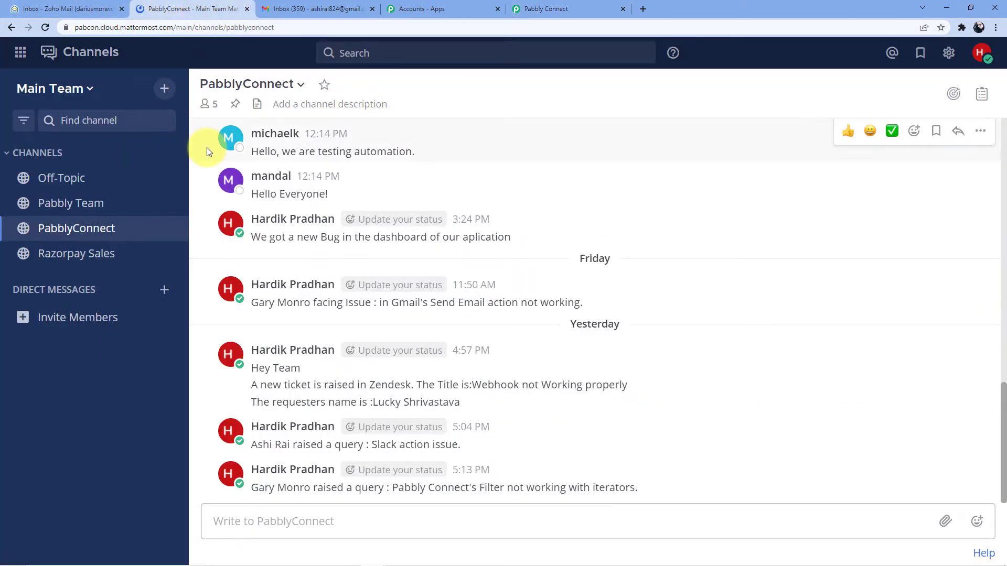
pyautogui.click(56, 60)
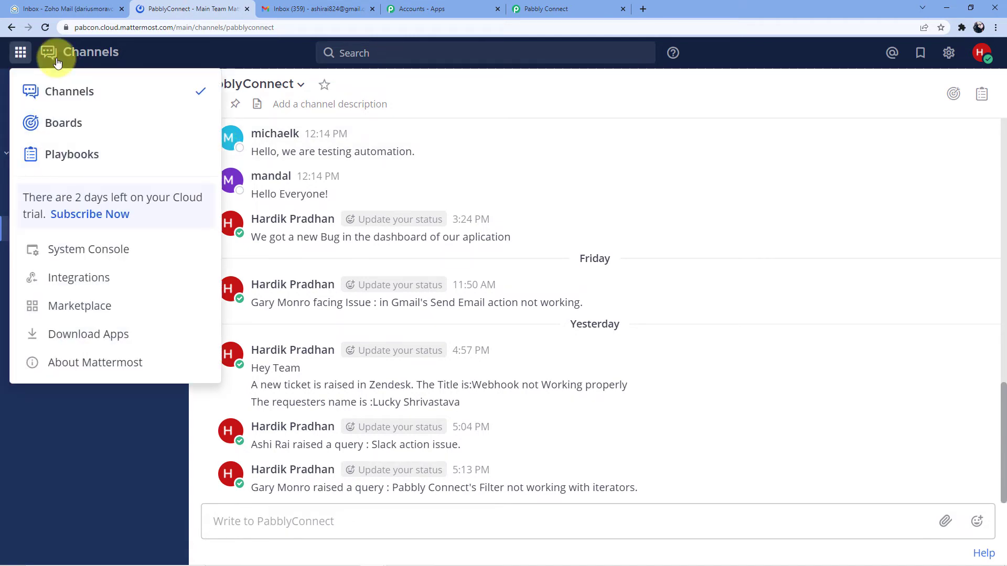
pyautogui.click(86, 249)
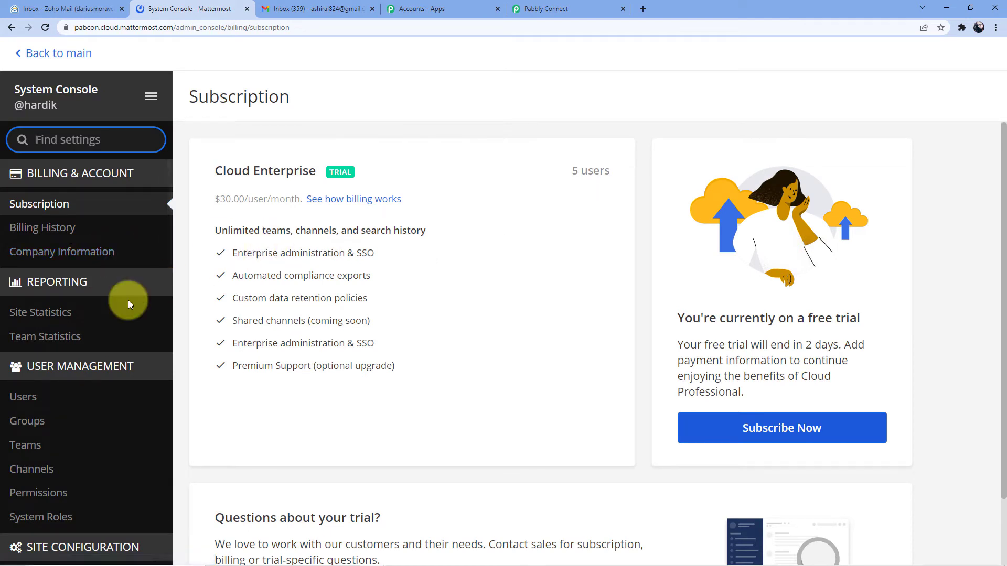
pyautogui.scroll(-9, 109, 323)
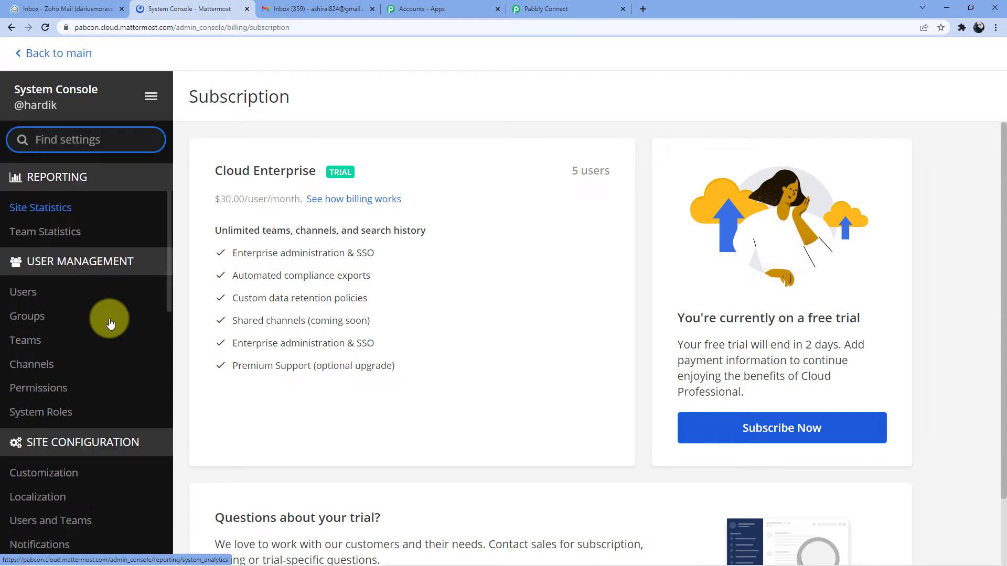
pyautogui.scroll(-8, 108, 320)
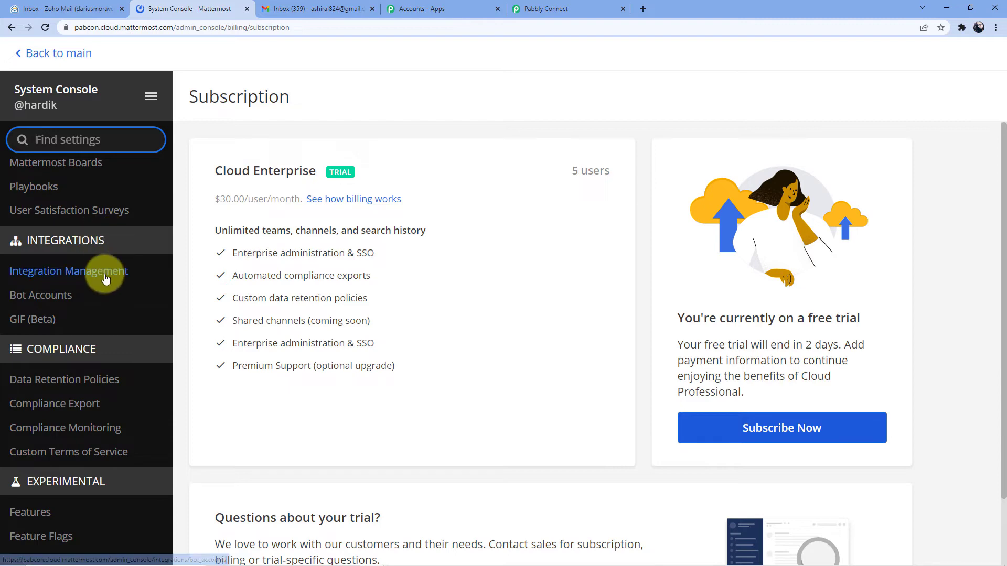
pyautogui.click(105, 276)
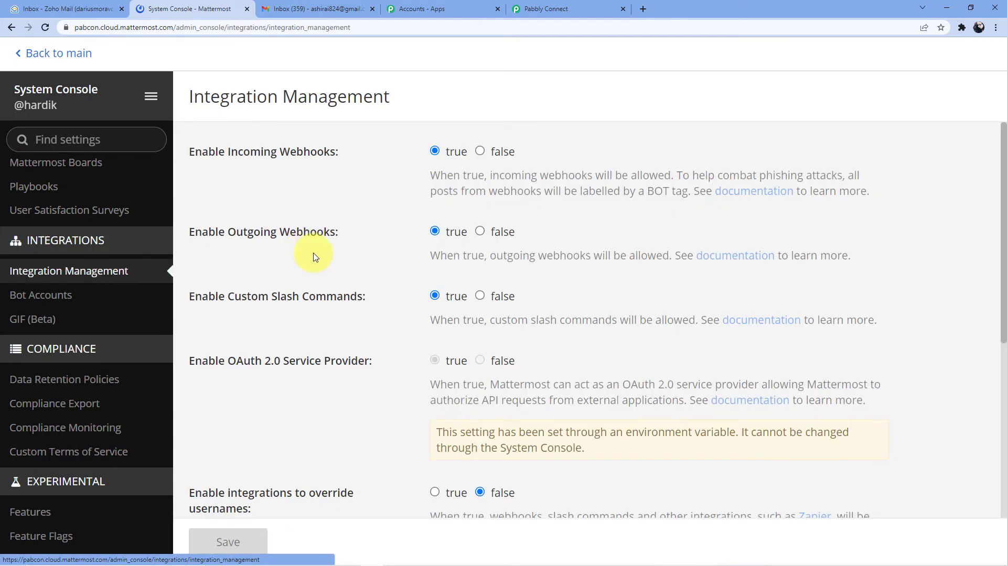
# Check the Enable Personal Access Tokens setting in Integration Management and return from the System Console to the main channel view.
pyautogui.scroll(-5, 315, 260)
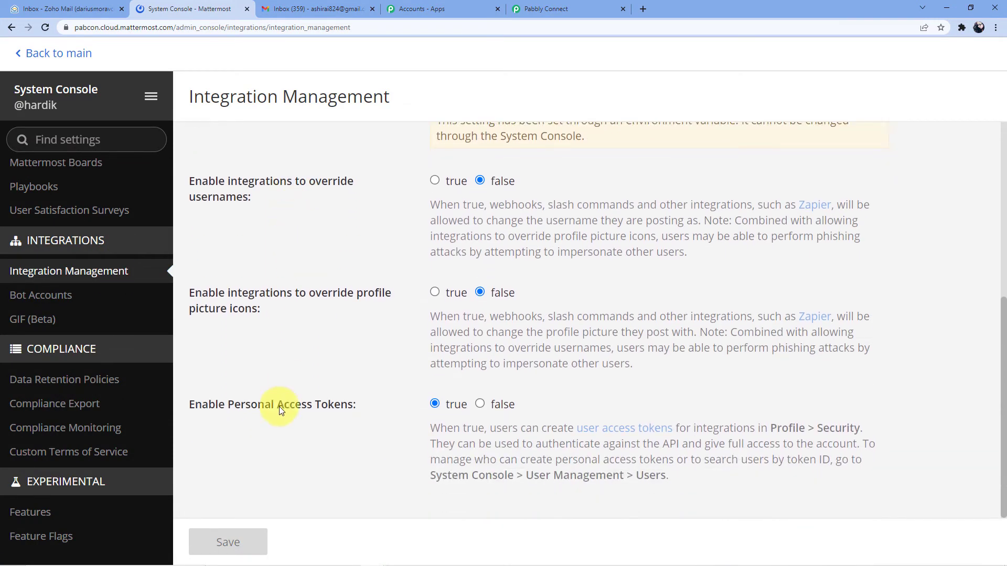
pyautogui.moveTo(190, 412); pyautogui.dragTo(338, 407)
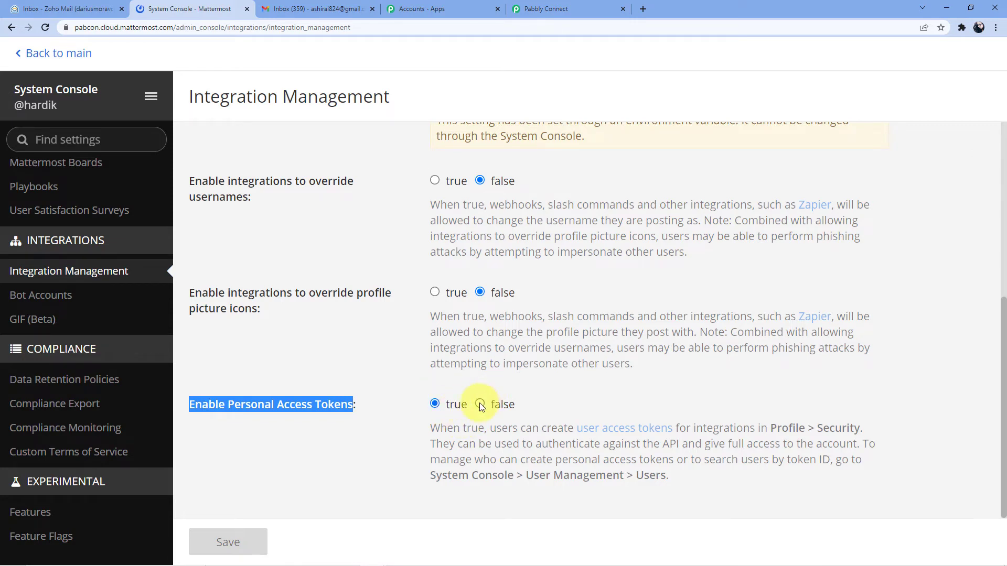
pyautogui.click(417, 357)
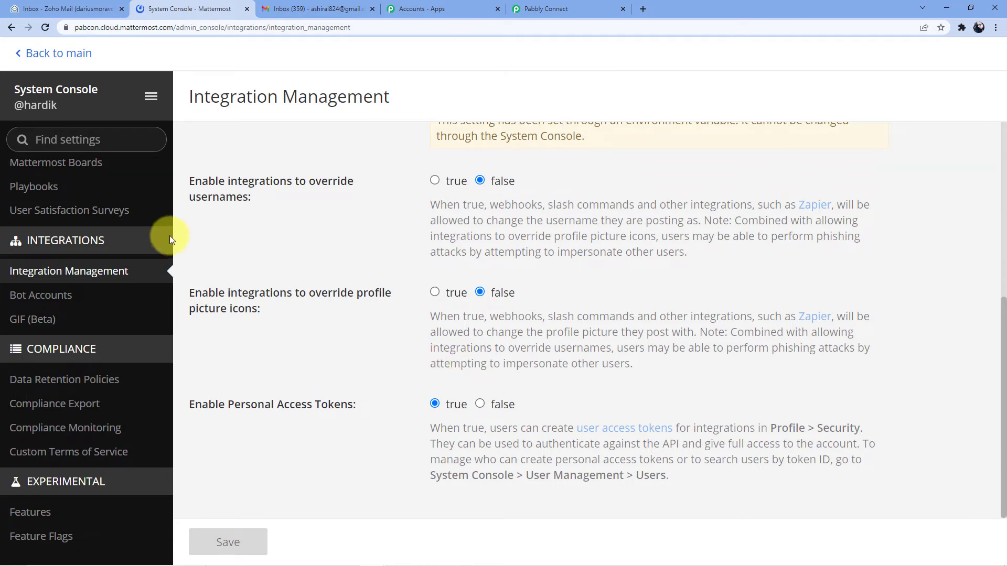
pyautogui.click(53, 93)
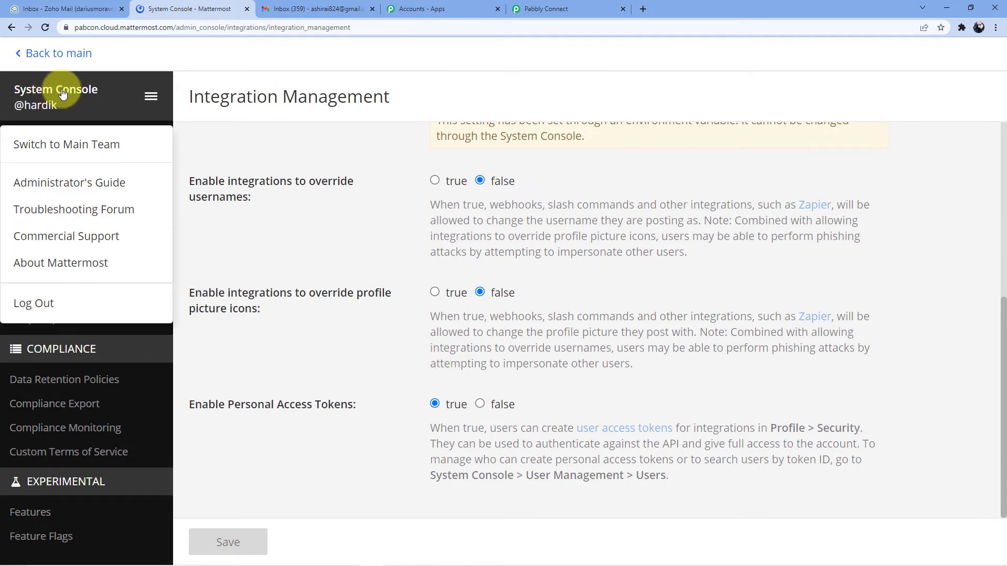
pyautogui.click(45, 53)
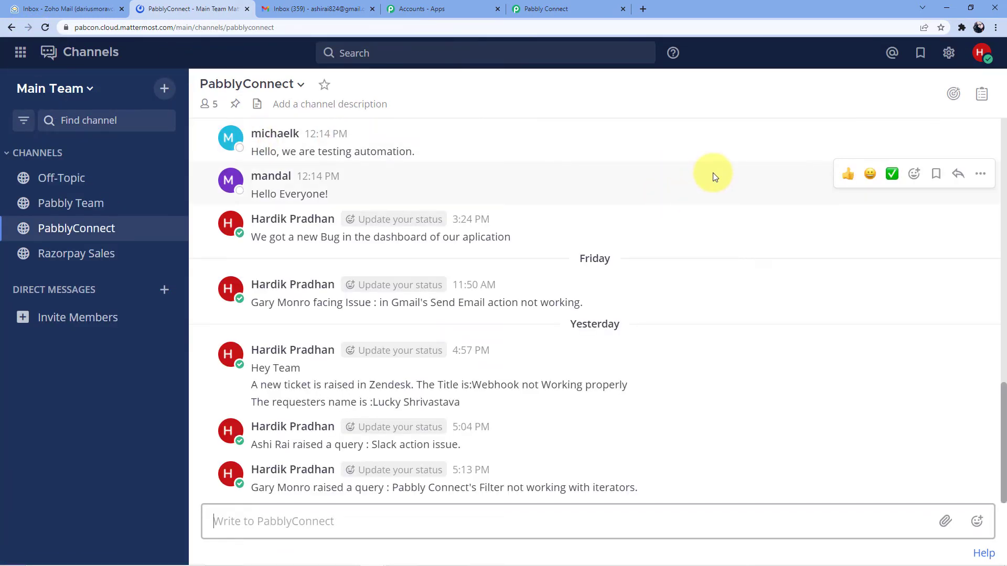
pyautogui.click(561, 8)
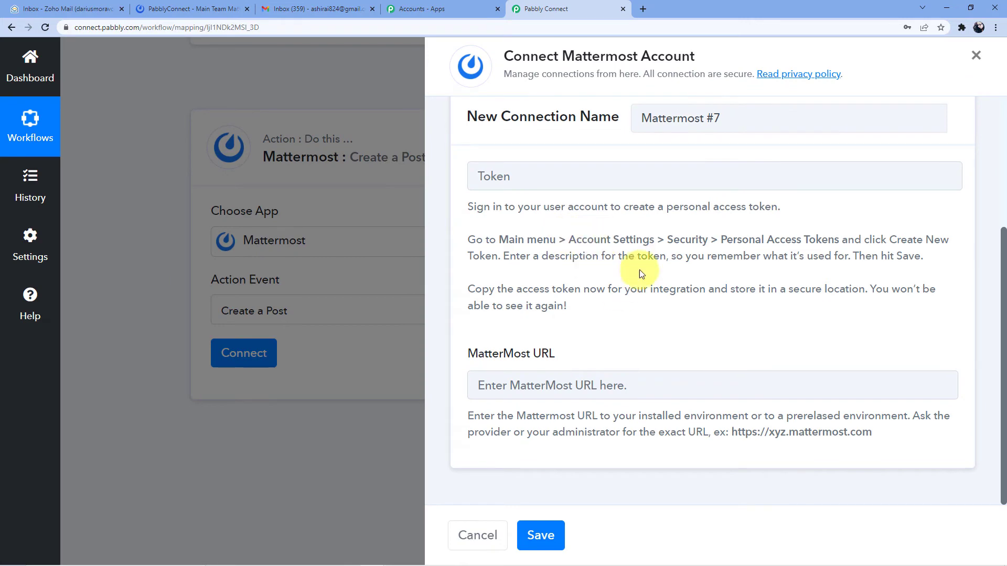
pyautogui.click(73, 8)
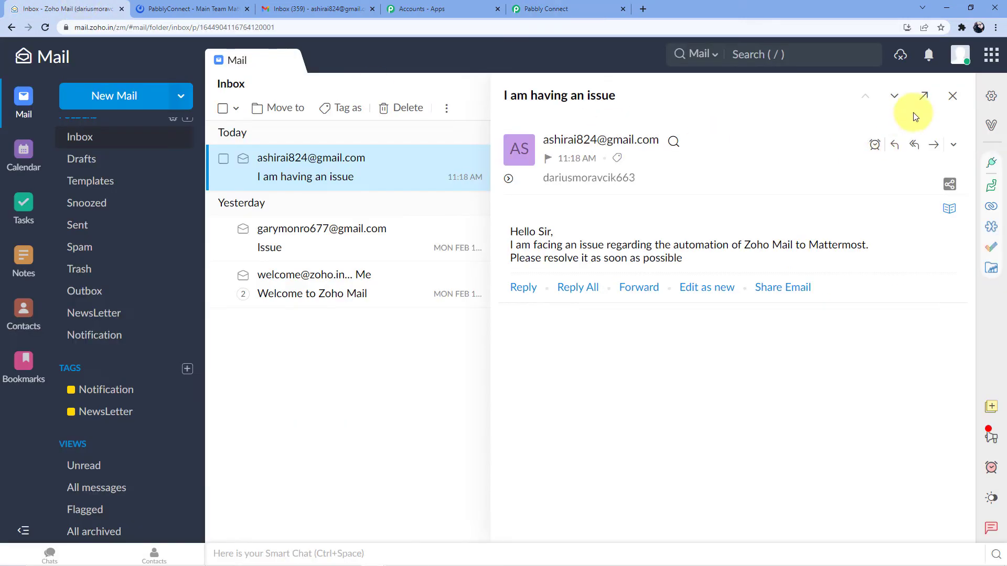
pyautogui.click(991, 55)
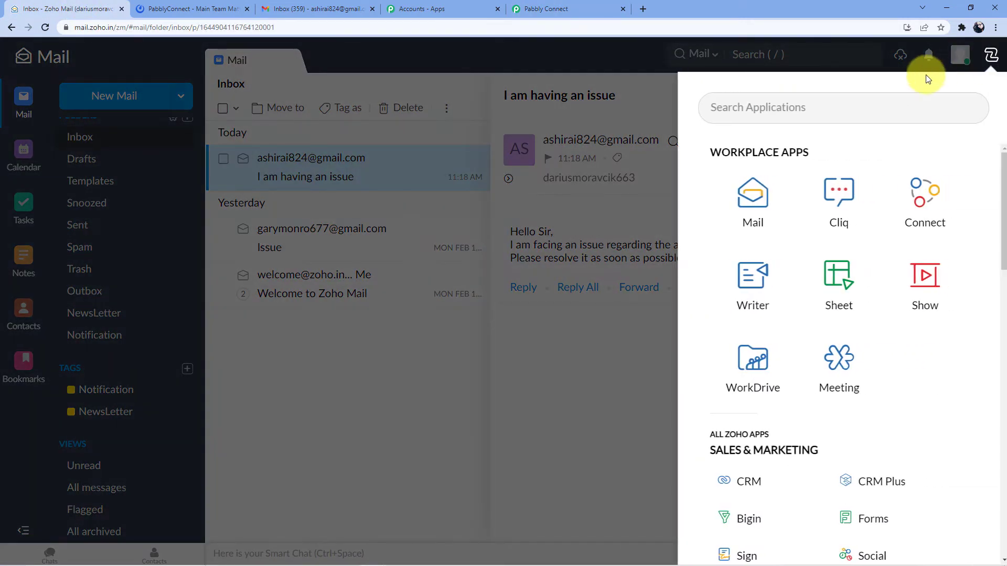
pyautogui.click(959, 55)
pyautogui.click(961, 57)
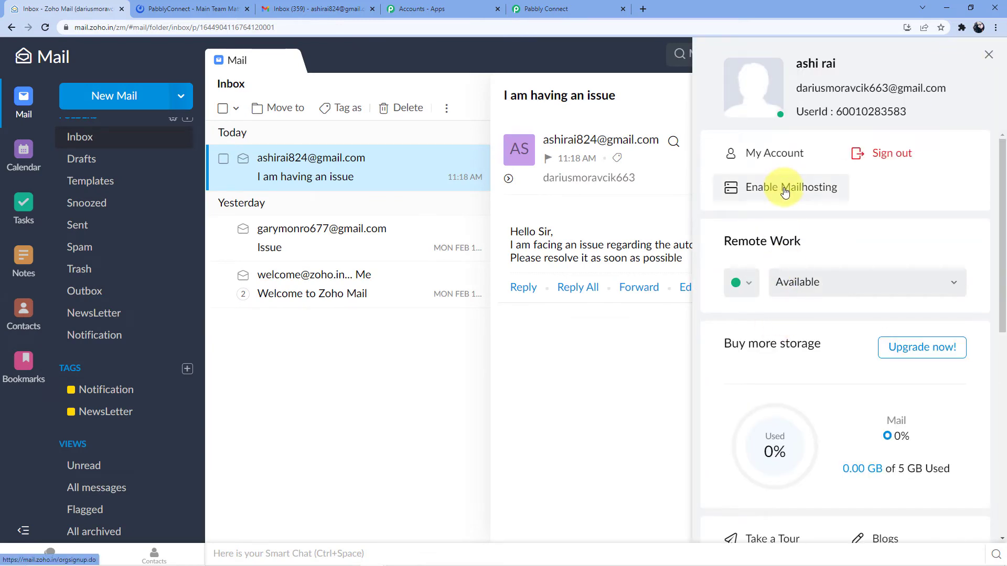
pyautogui.scroll(-2, 776, 215)
pyautogui.scroll(2, 839, 178)
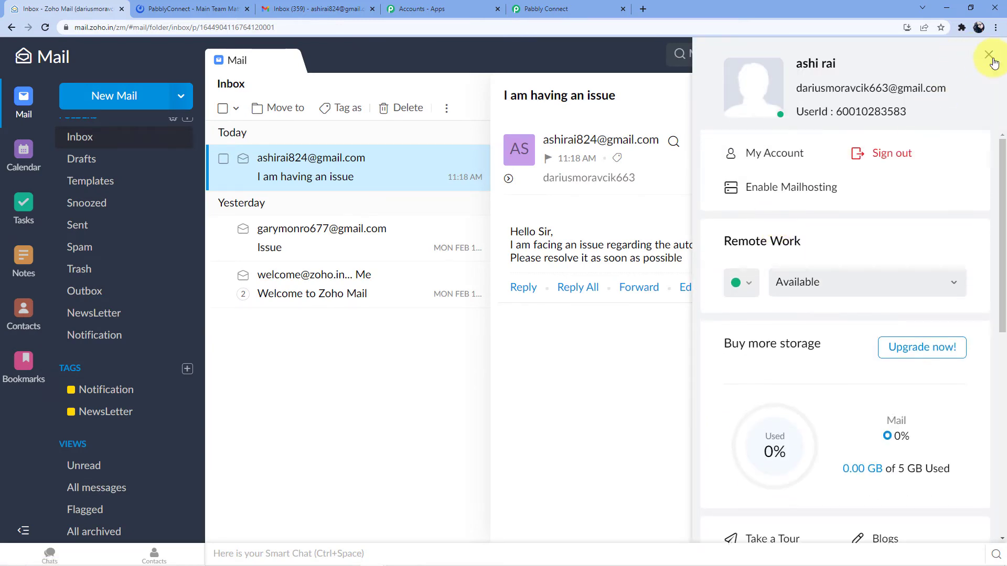
pyautogui.click(963, 57)
pyautogui.click(960, 55)
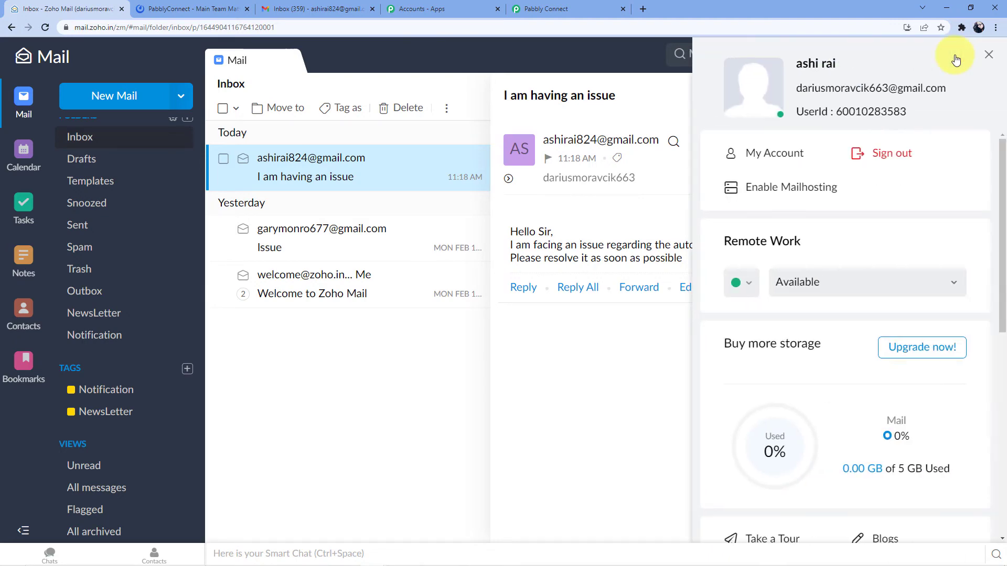
pyautogui.click(988, 55)
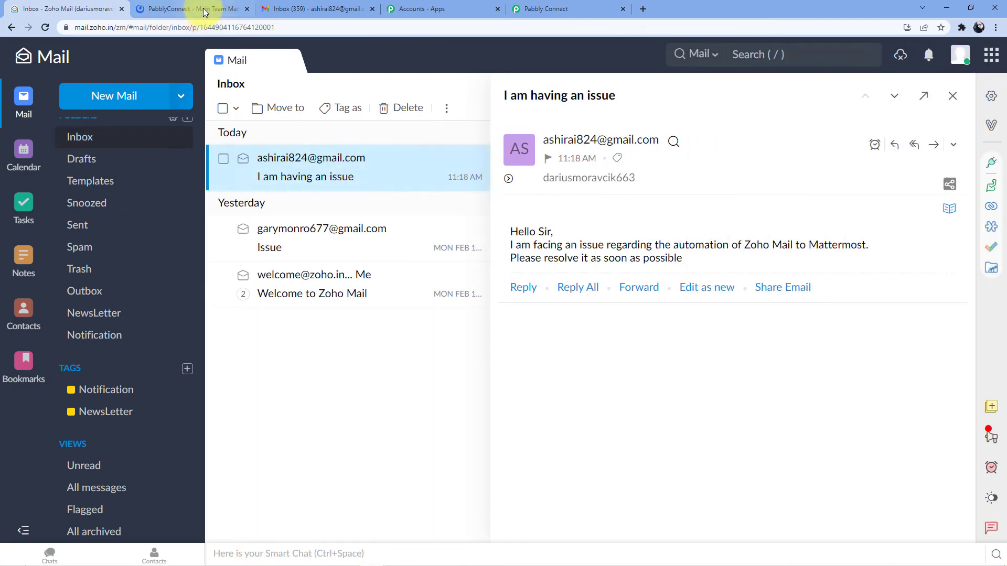
# Switch to Mattermost and open the Personal Access Tokens section in the profile's security settings.
pyautogui.click(192, 9)
pyautogui.click(979, 53)
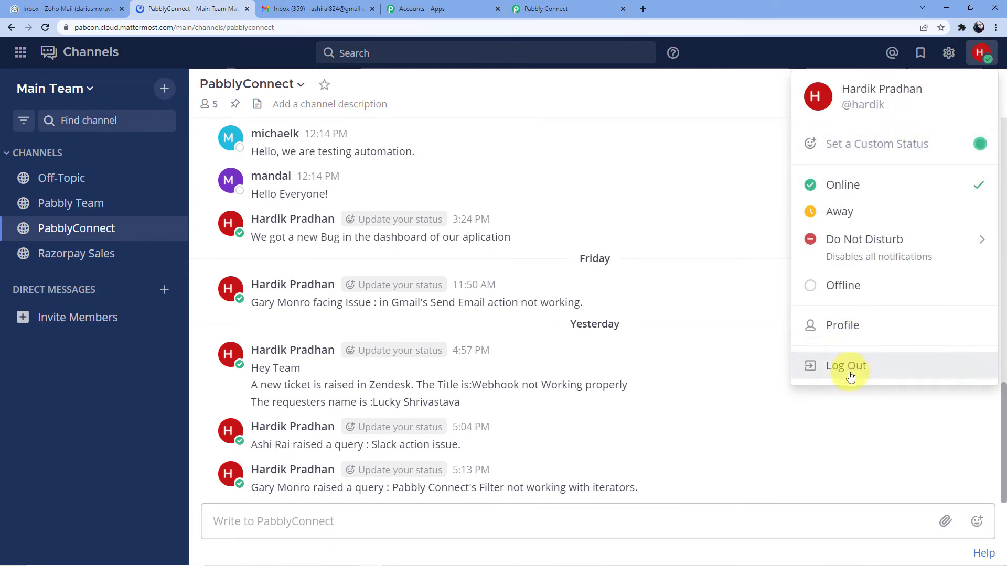
pyautogui.click(854, 328)
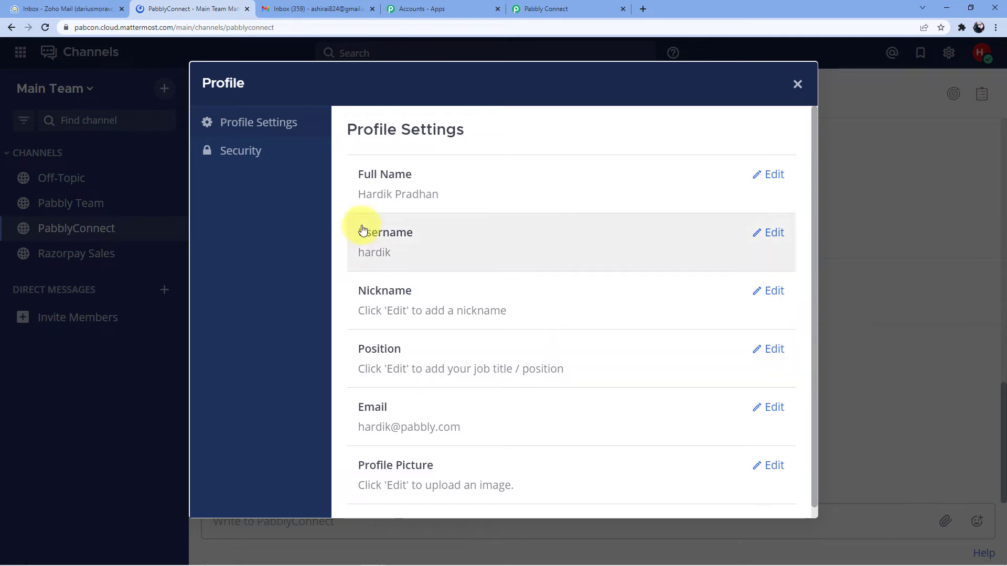
pyautogui.click(230, 157)
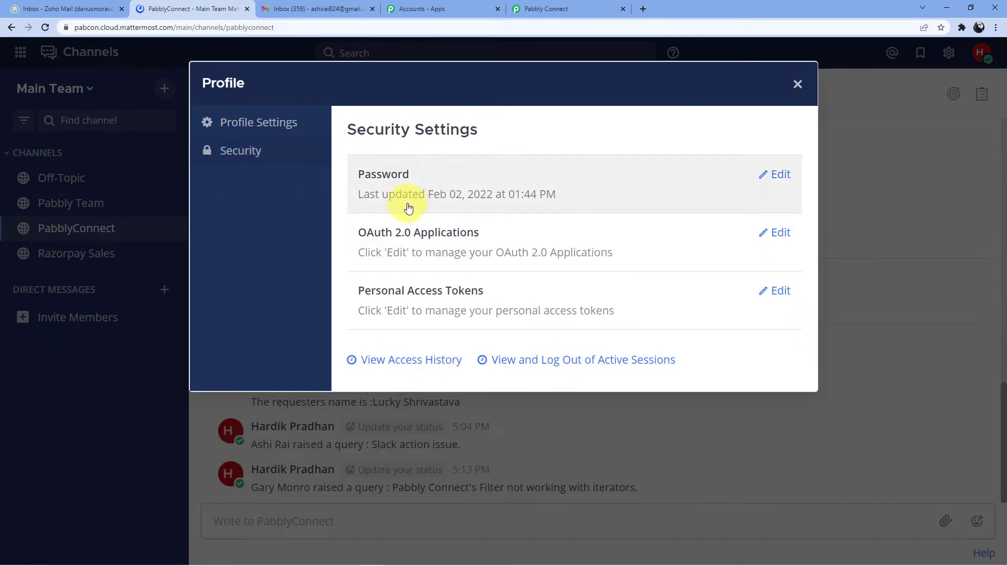
pyautogui.click(475, 299)
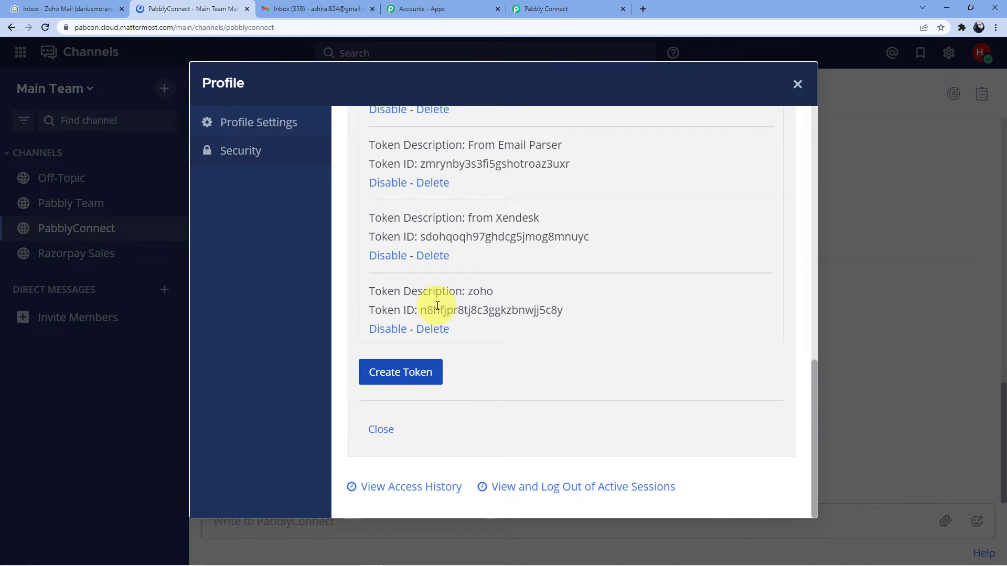
pyautogui.scroll(4, 433, 228)
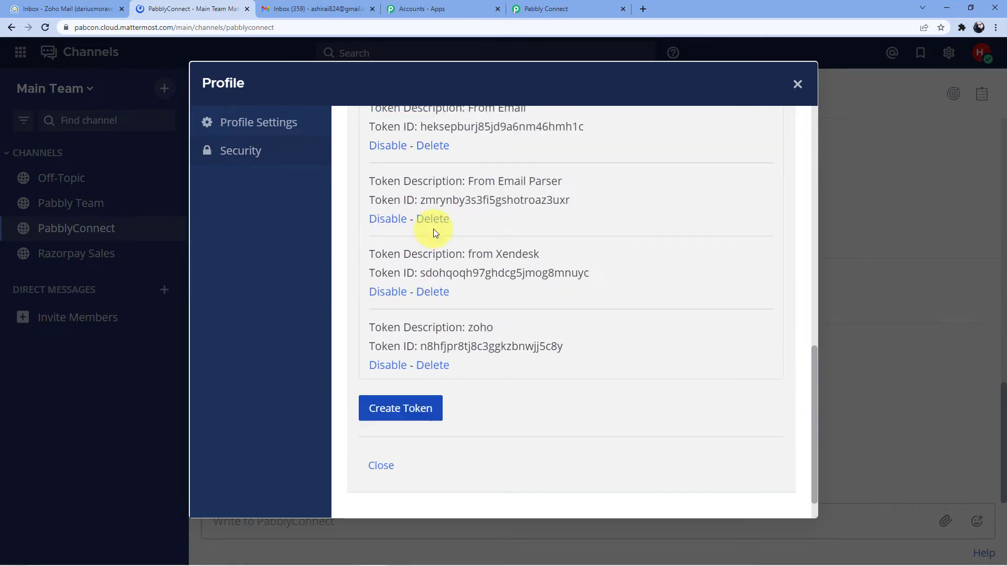
pyautogui.scroll(-4, 451, 259)
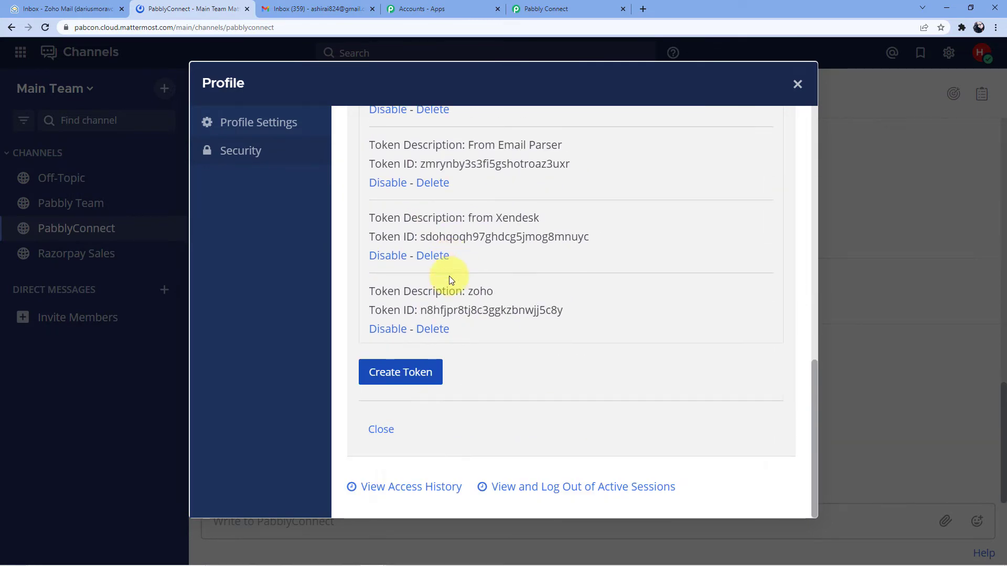
# Create a personal access token with the description "Zoho Mail to Mattermost", accepting System Admin permissions.
pyautogui.click(412, 382)
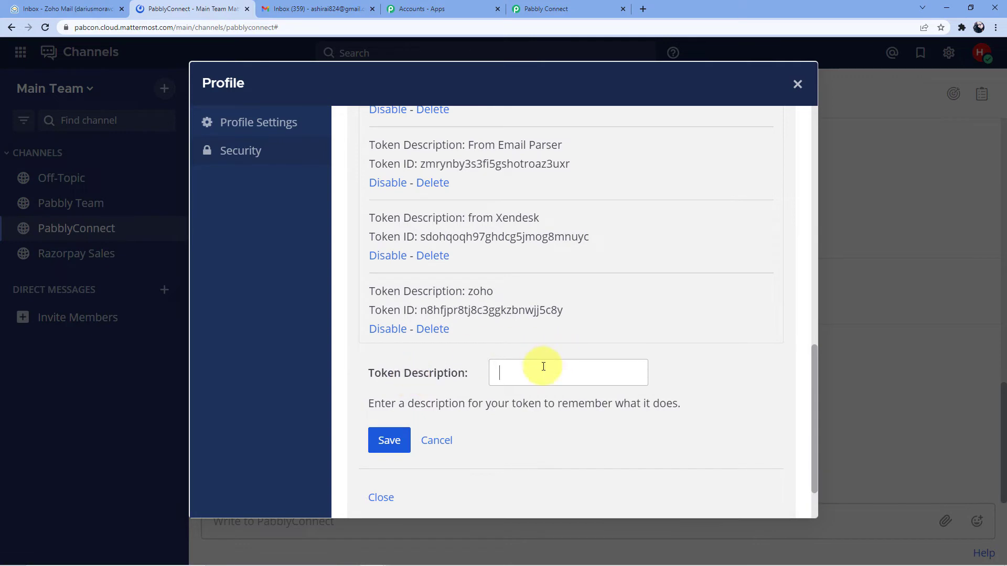
pyautogui.write('Zoho Mail to ')
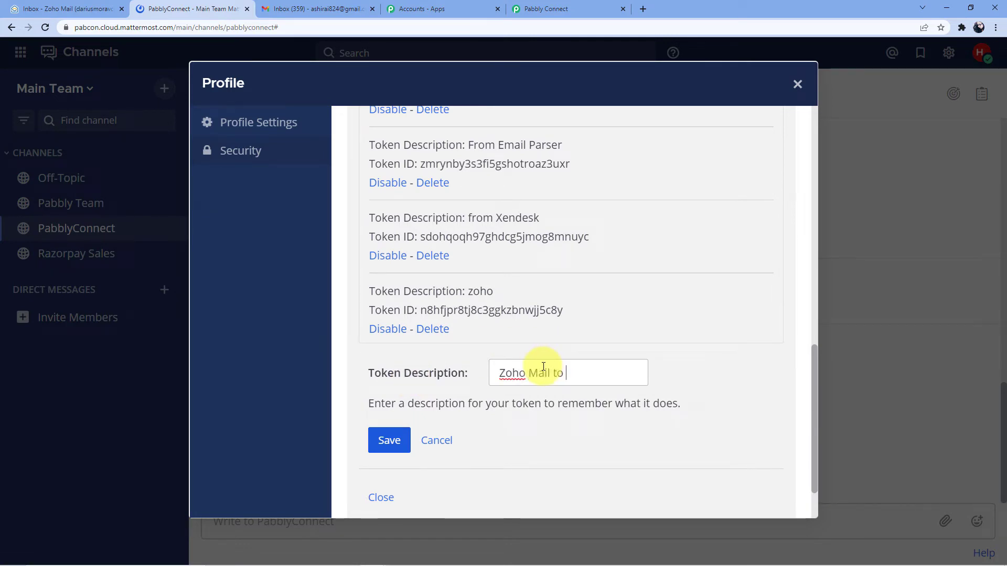
pyautogui.write('Mattermost')
pyautogui.scroll(-2, 419, 388)
pyautogui.click(389, 374)
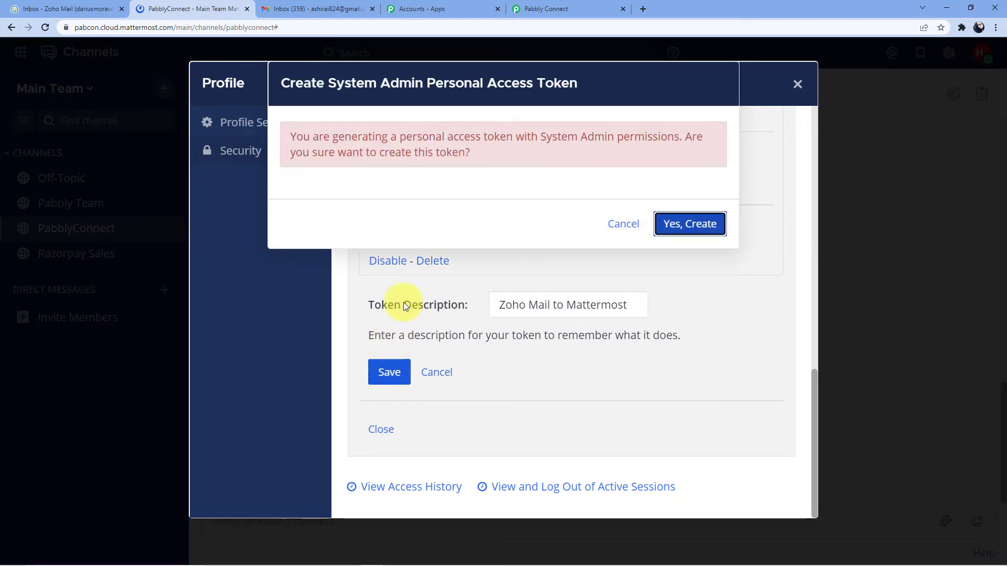
pyautogui.click(672, 224)
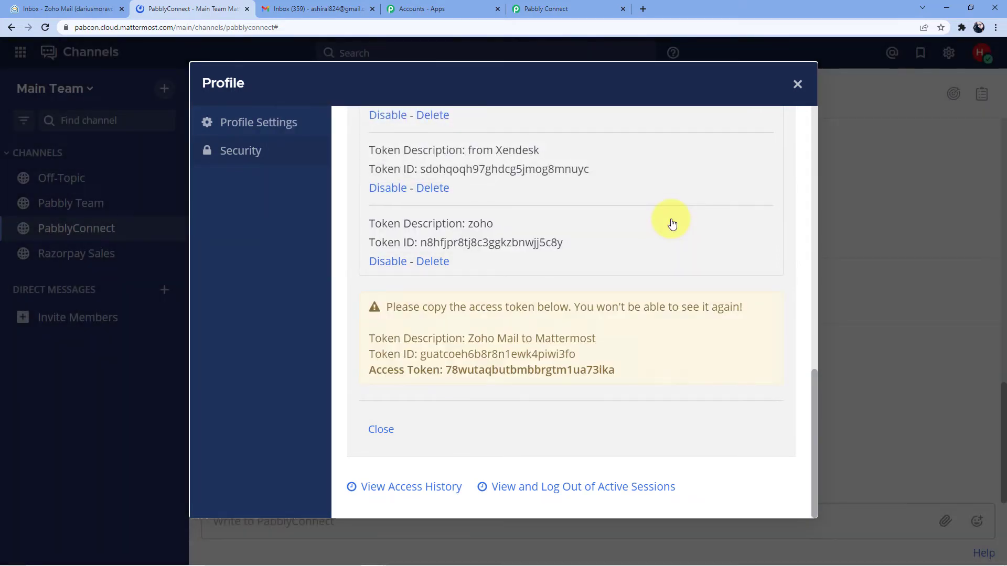
# Copy the new access token and paste it into the Token field of the Mattermost connection form in Pabbly Connect.
pyautogui.moveTo(448, 370); pyautogui.dragTo(614, 371)
pyautogui.rightClick(579, 370)
pyautogui.click(598, 377)
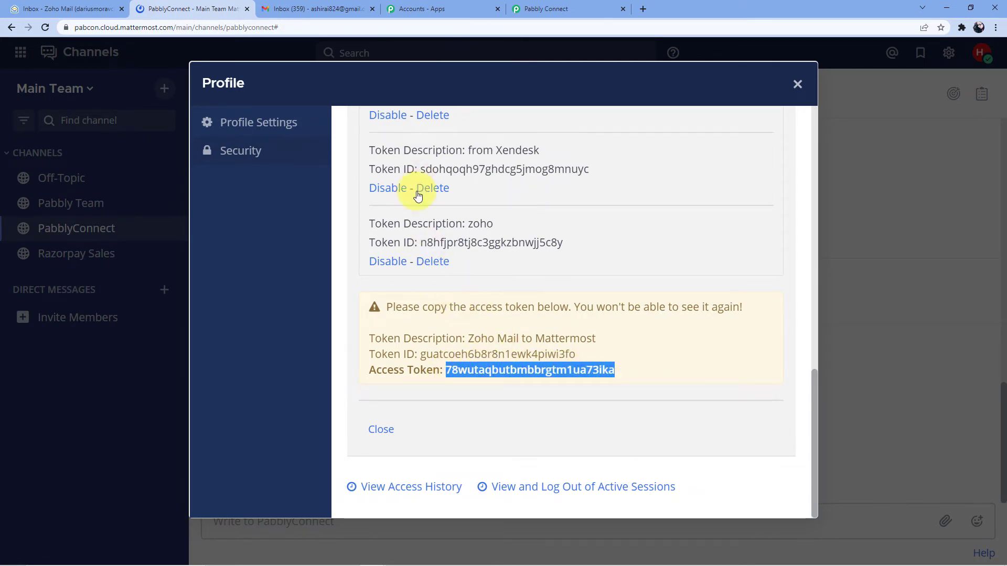
pyautogui.click(545, 9)
pyautogui.click(529, 178)
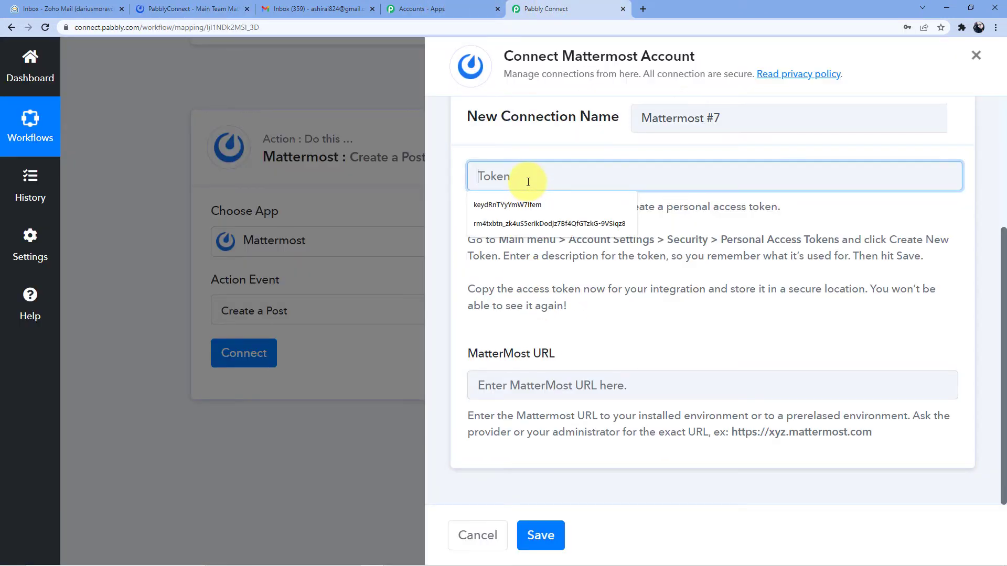
pyautogui.hotkey('ctrl', 'v')
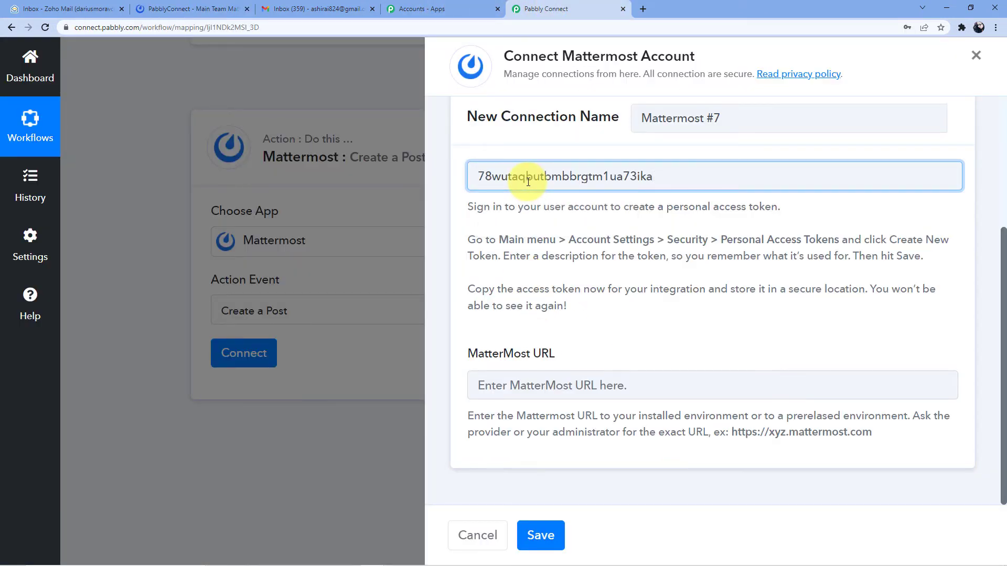
pyautogui.click(607, 280)
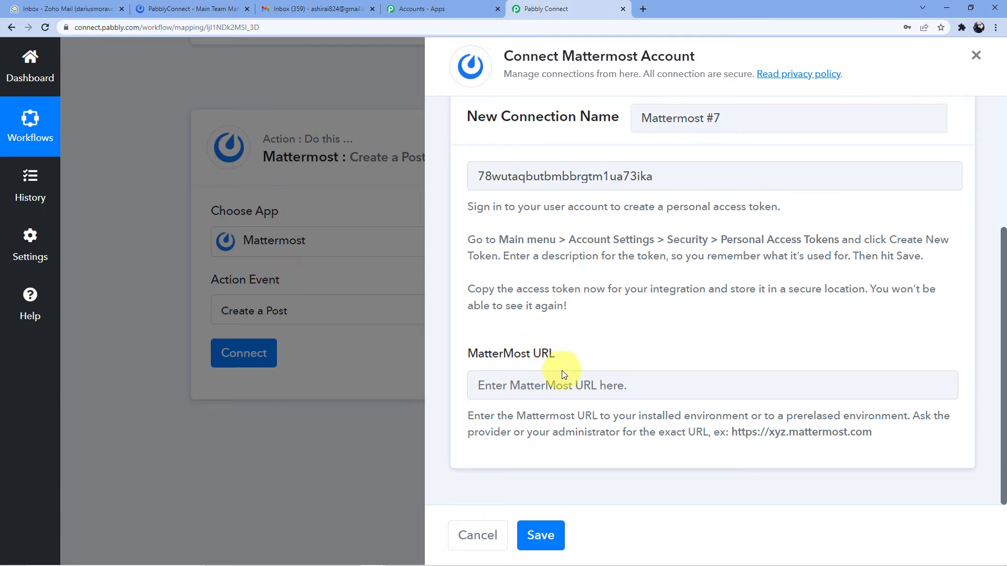
pyautogui.click(198, 8)
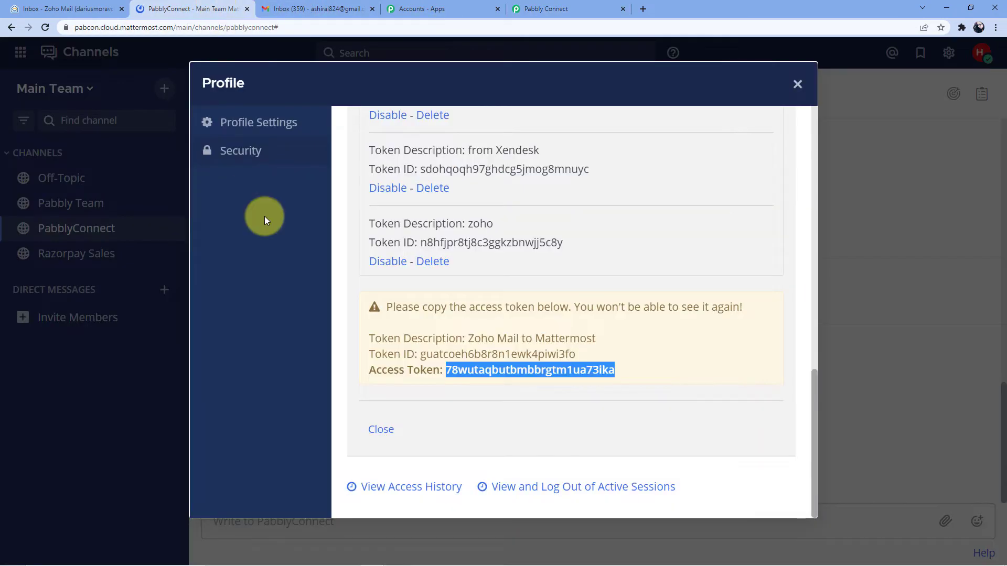
pyautogui.scroll(2, 260, 224)
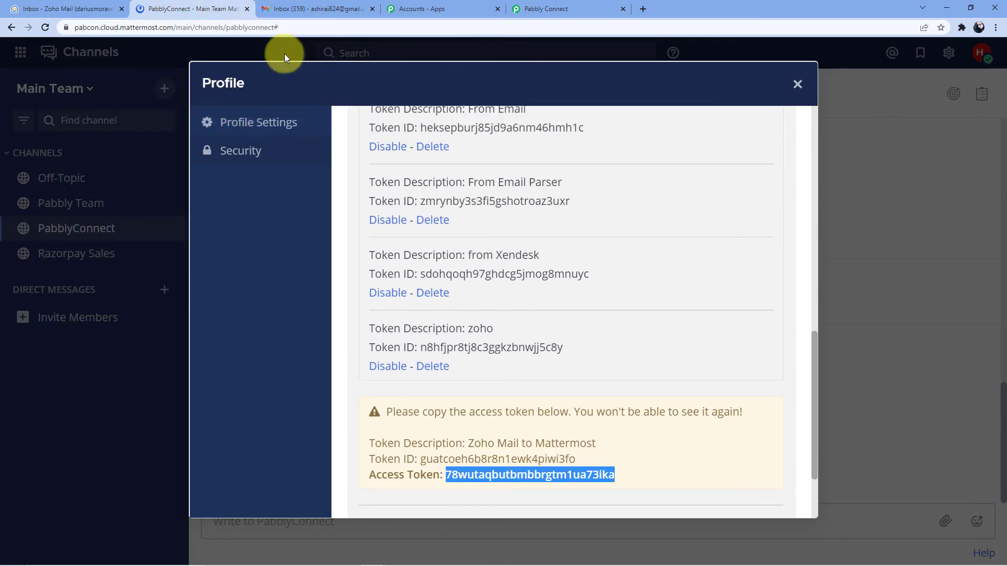
pyautogui.click(252, 28)
pyautogui.doubleClick(252, 28)
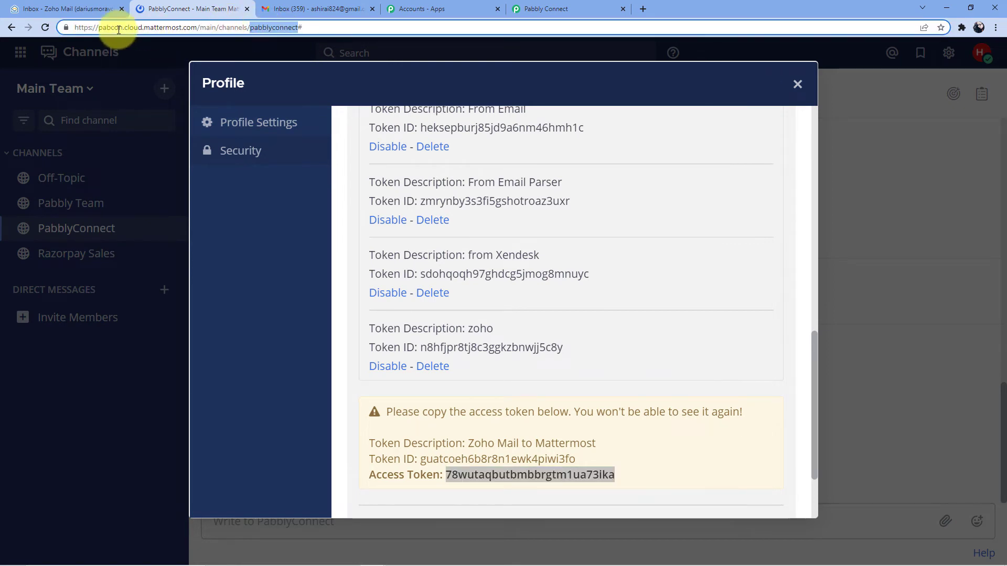
pyautogui.click(78, 28)
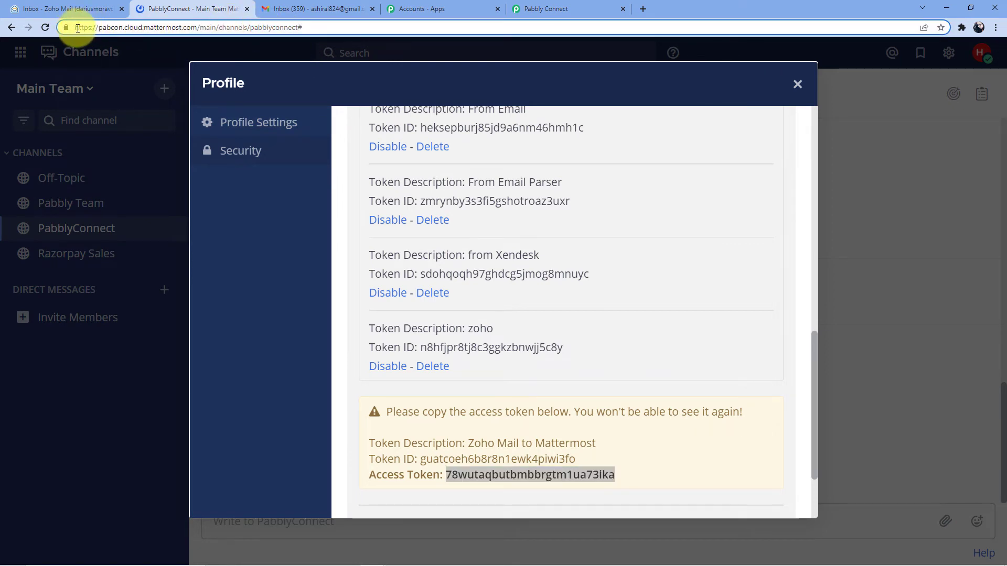
pyautogui.moveTo(74, 28); pyautogui.dragTo(197, 29)
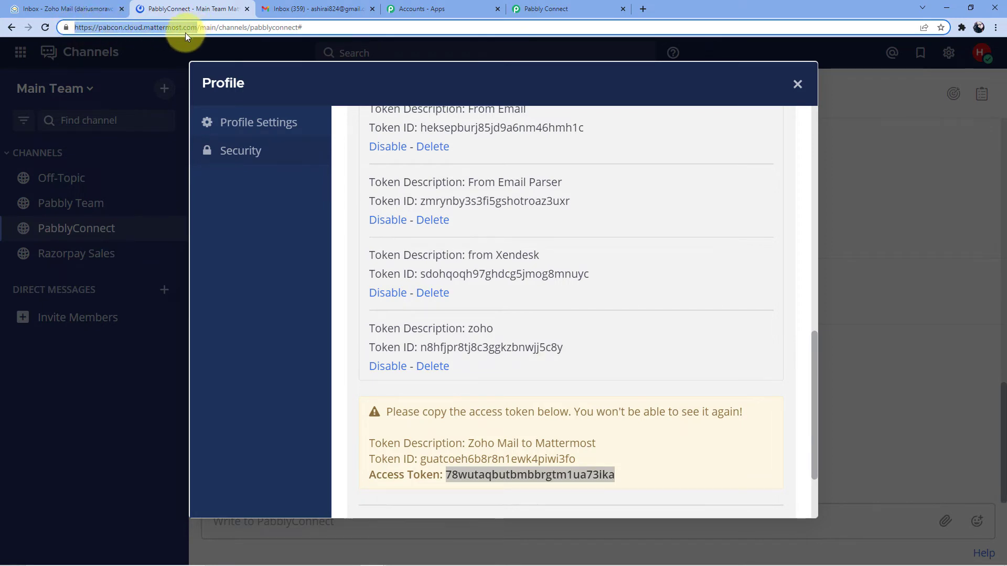
pyautogui.rightClick(187, 27)
pyautogui.click(218, 104)
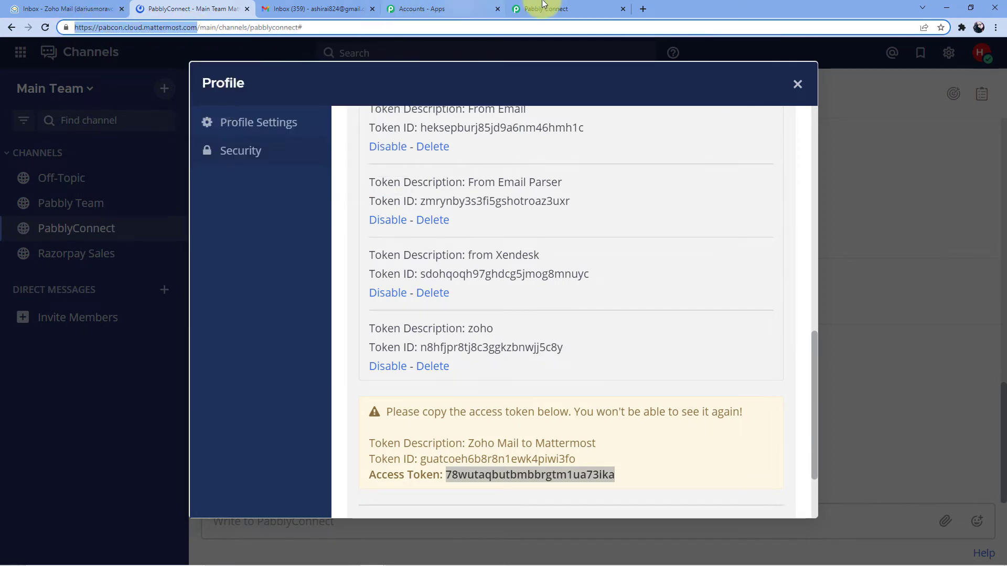
pyautogui.click(515, 4)
pyautogui.click(591, 385)
pyautogui.hotkey('ctrl', 'v')
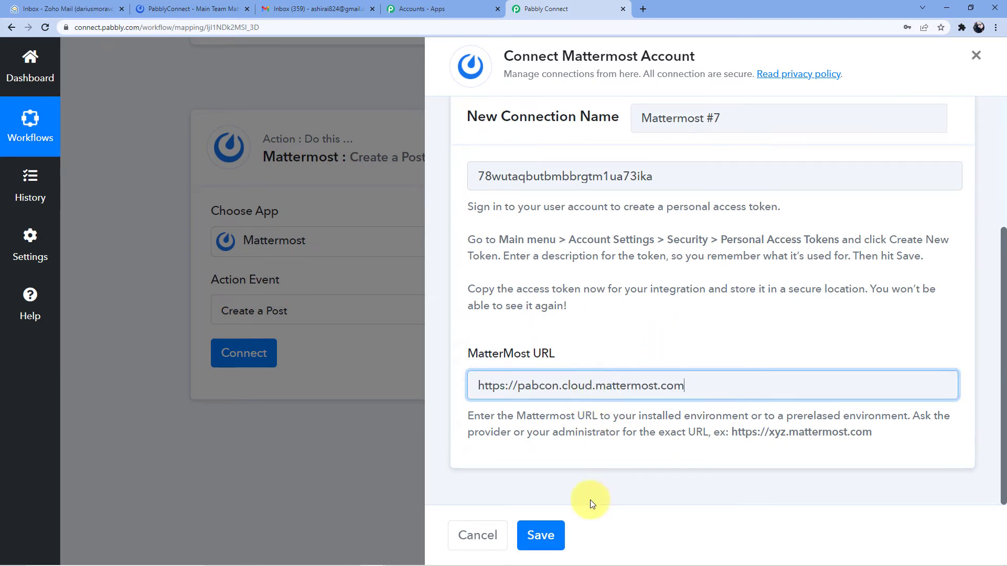
pyautogui.click(541, 535)
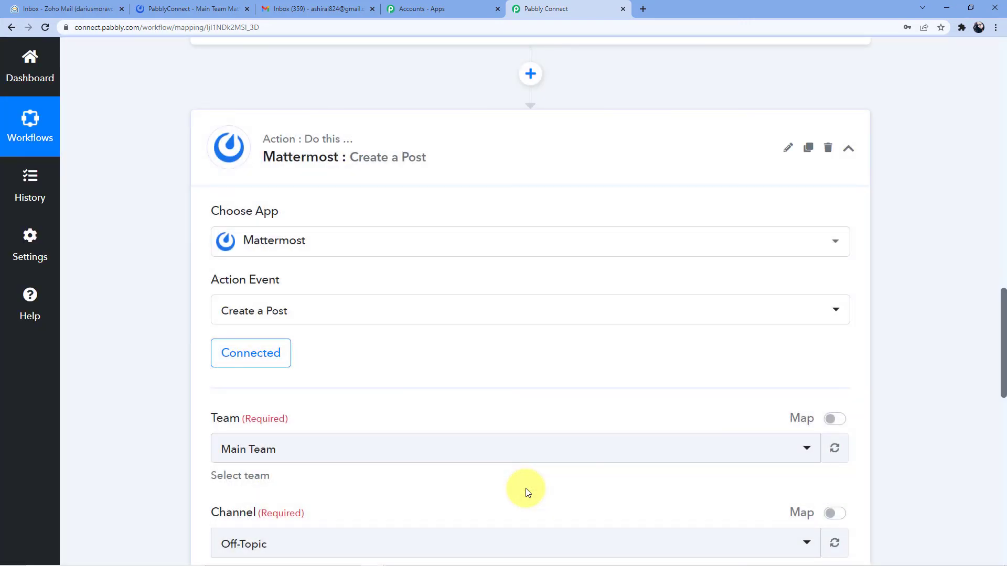
pyautogui.scroll(-5, 404, 330)
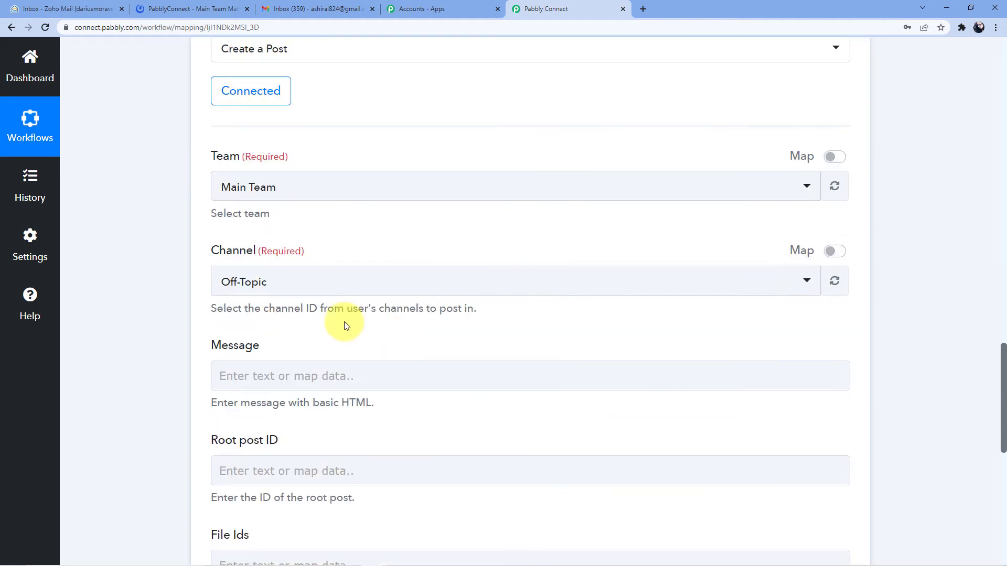
# Switch to Mattermost and close the profile settings, confirming that the access token has been copied.
pyautogui.click(169, 7)
pyautogui.click(793, 85)
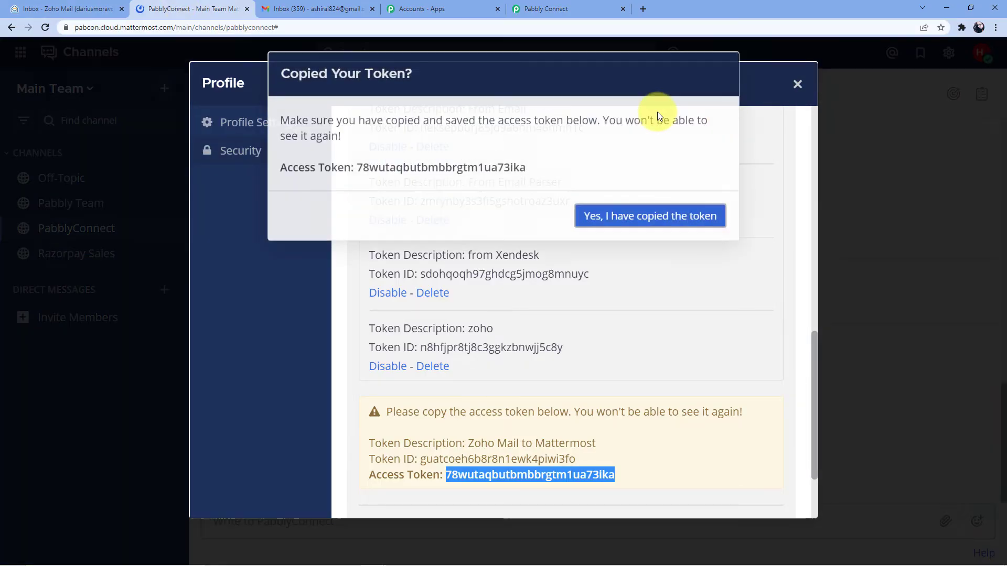
pyautogui.click(643, 227)
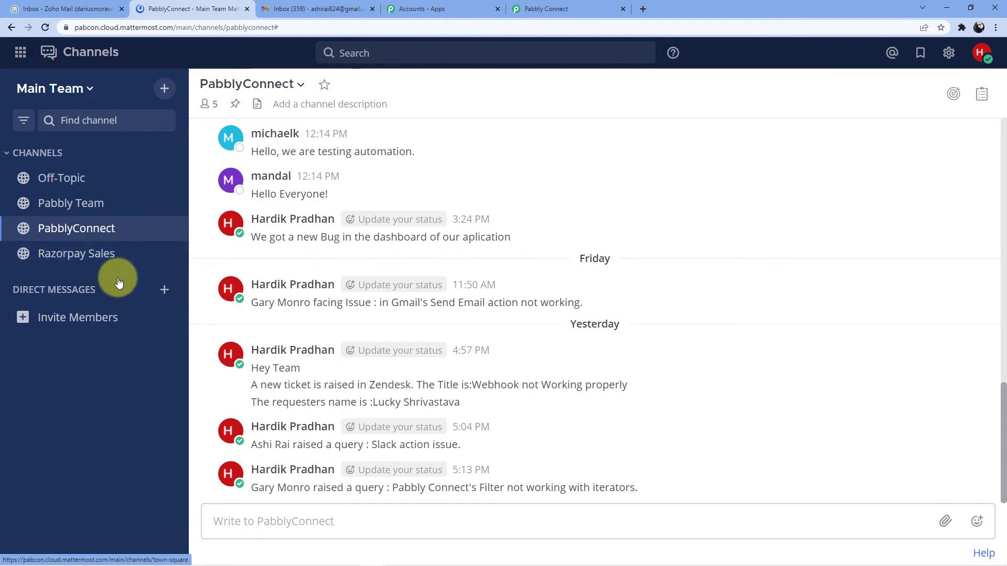
# Switch to Pabbly Connect and use Main Team as the team for the Mattermost post.
pyautogui.click(540, 8)
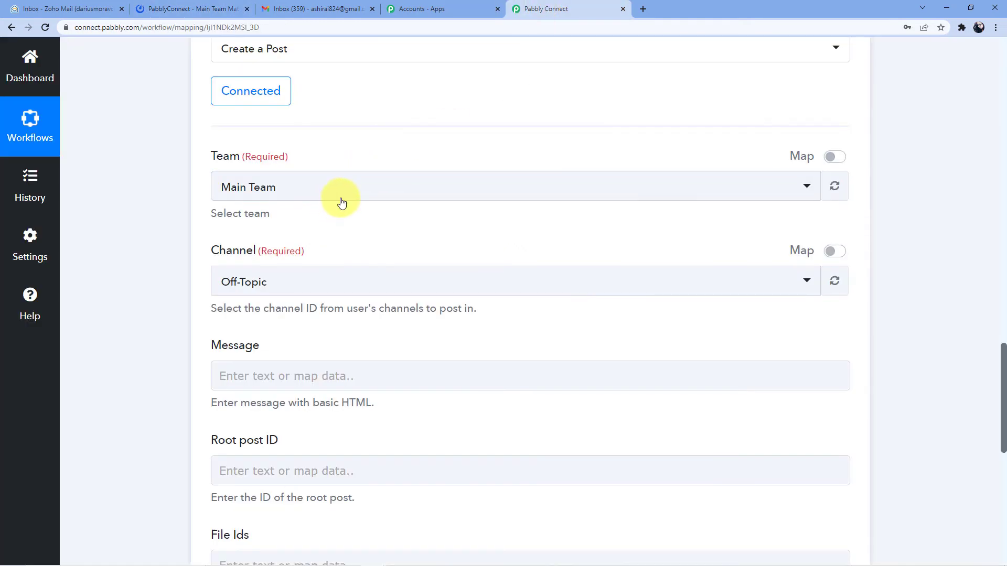
pyautogui.scroll(-2, 346, 157)
pyautogui.scroll(2, 323, 120)
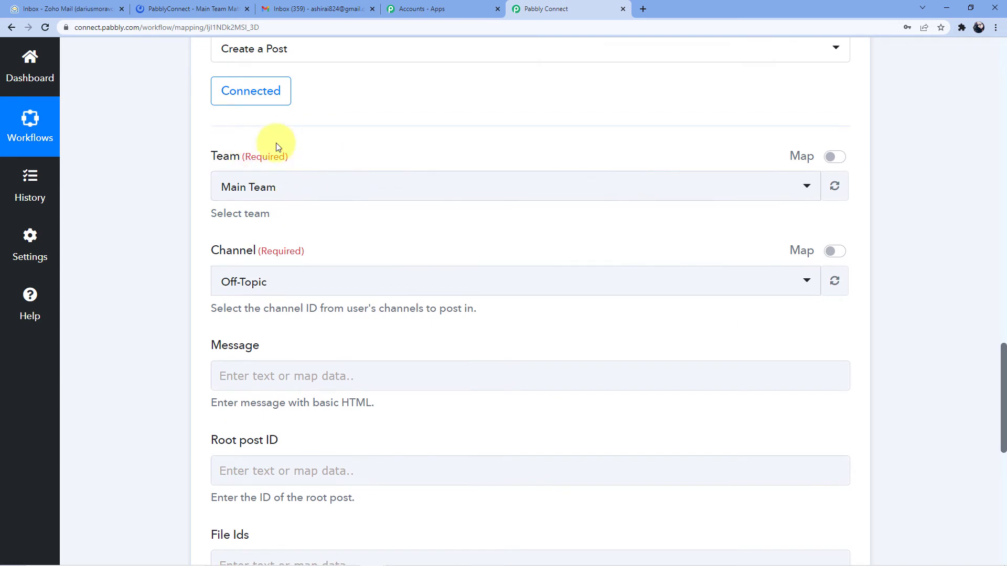
pyautogui.click(268, 188)
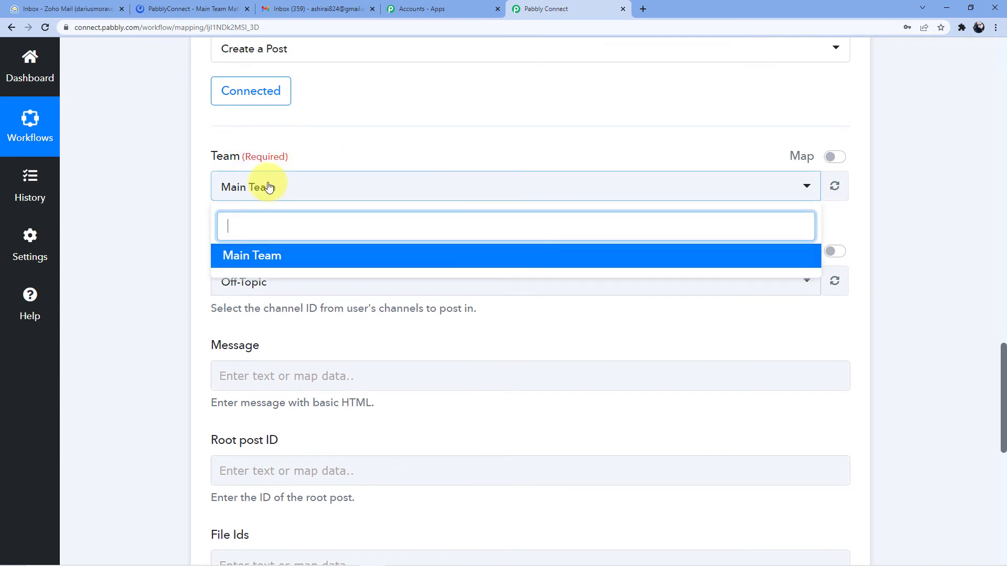
pyautogui.click(268, 188)
pyautogui.scroll(-2, 378, 140)
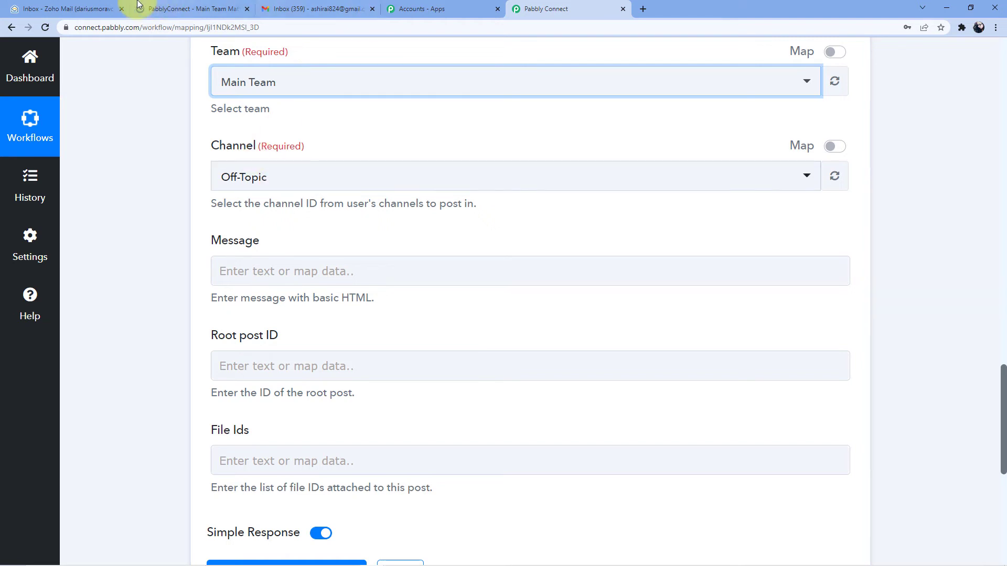
# Set the post's channel to PabblyConnect, checking that channel in Mattermost and returning to Pabbly Connect.
pyautogui.click(99, 9)
pyautogui.click(209, 4)
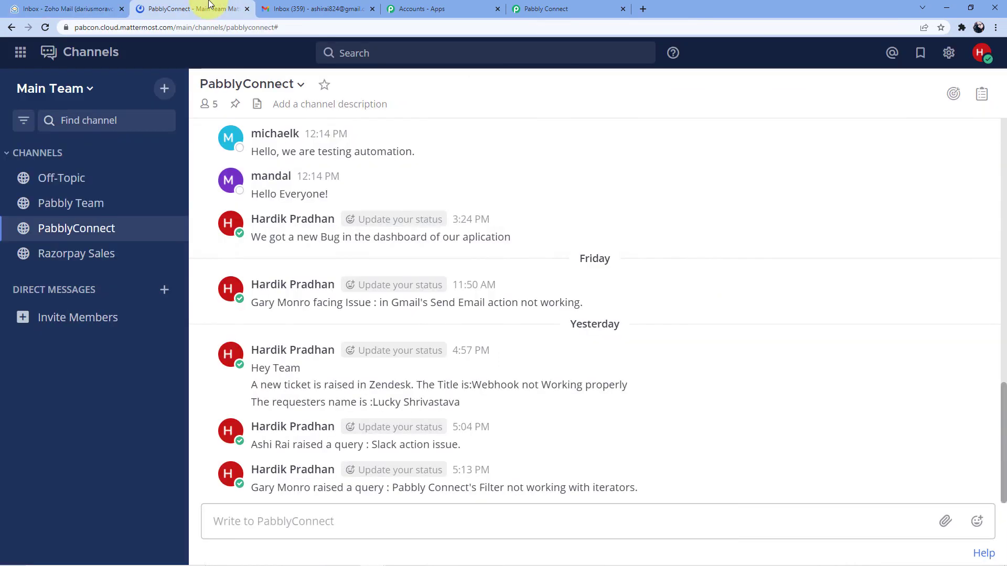
pyautogui.click(543, 9)
pyautogui.click(253, 177)
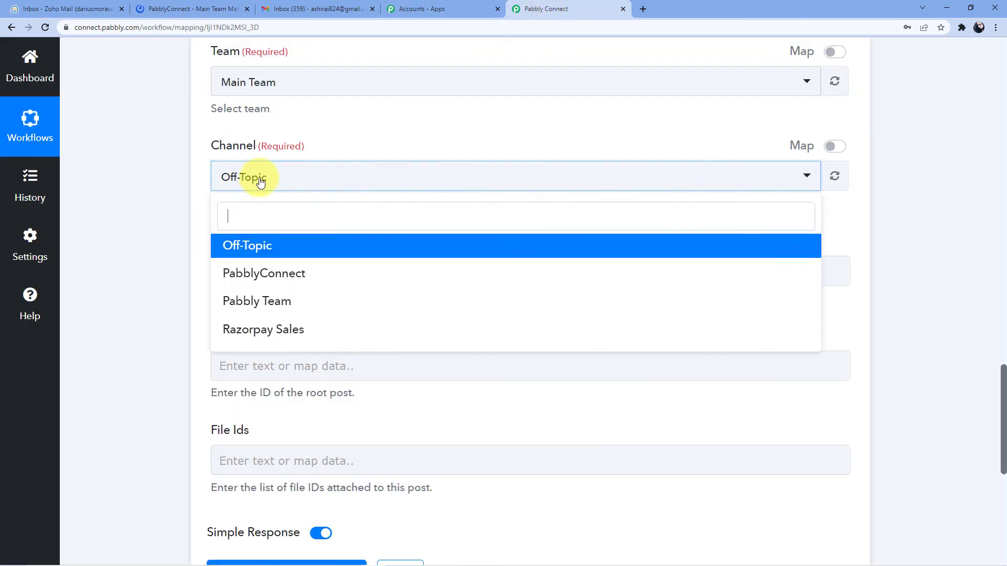
pyautogui.click(280, 282)
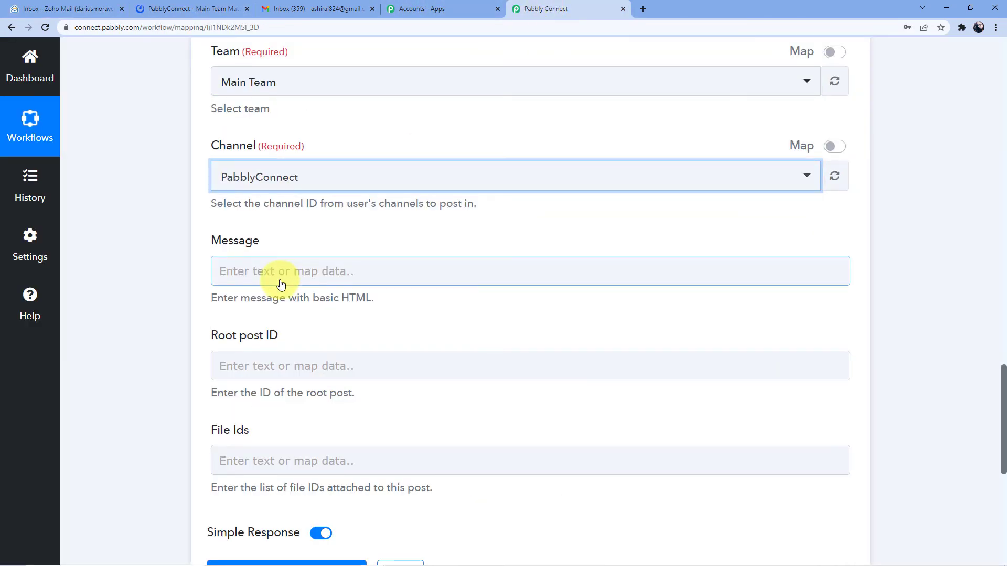
pyautogui.click(184, 9)
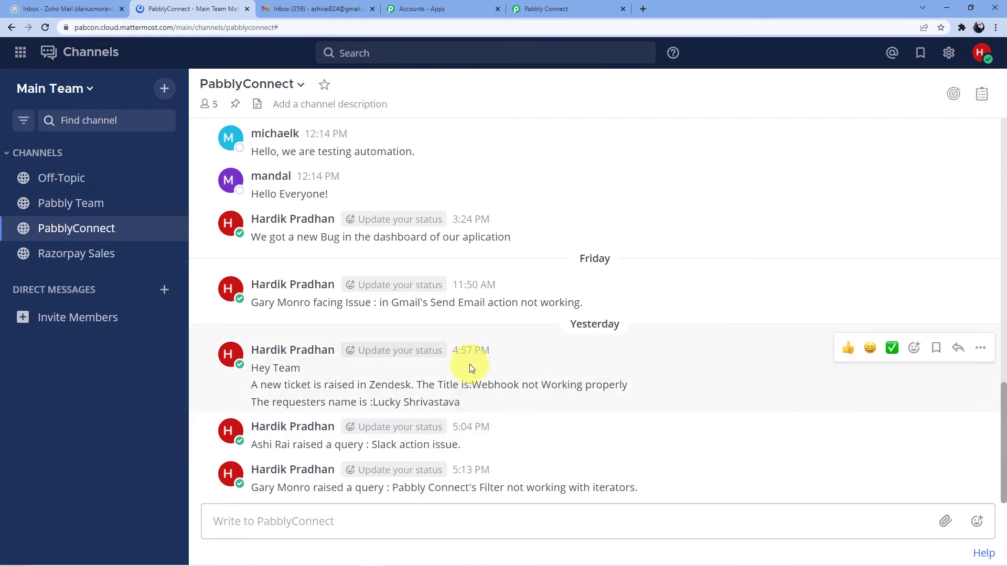
pyautogui.click(552, 6)
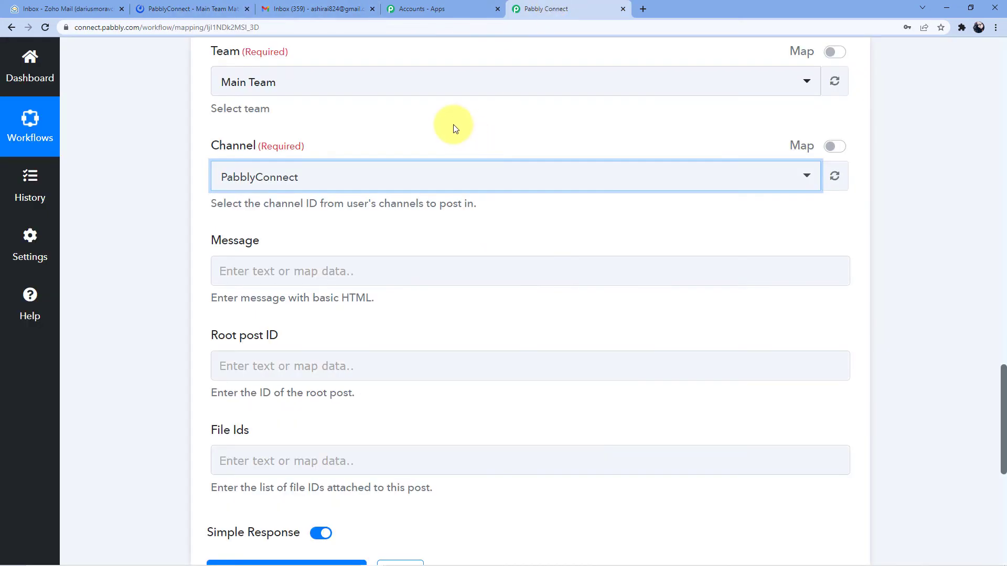
# Open the Message field for mapping and examine the captured Zoho Mail response for data to include.
pyautogui.scroll(-2, 455, 131)
pyautogui.click(305, 167)
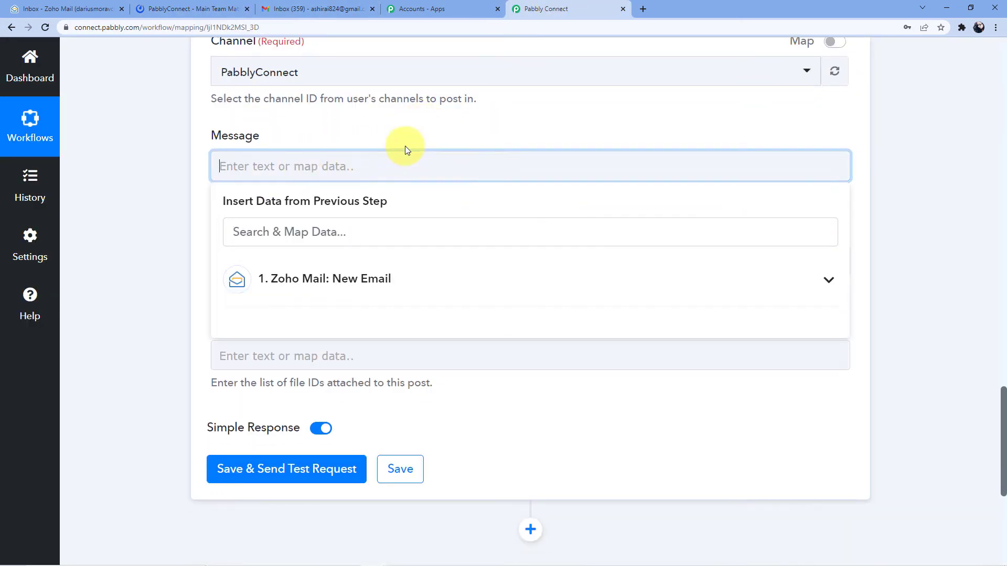
pyautogui.scroll(10, 168, 228)
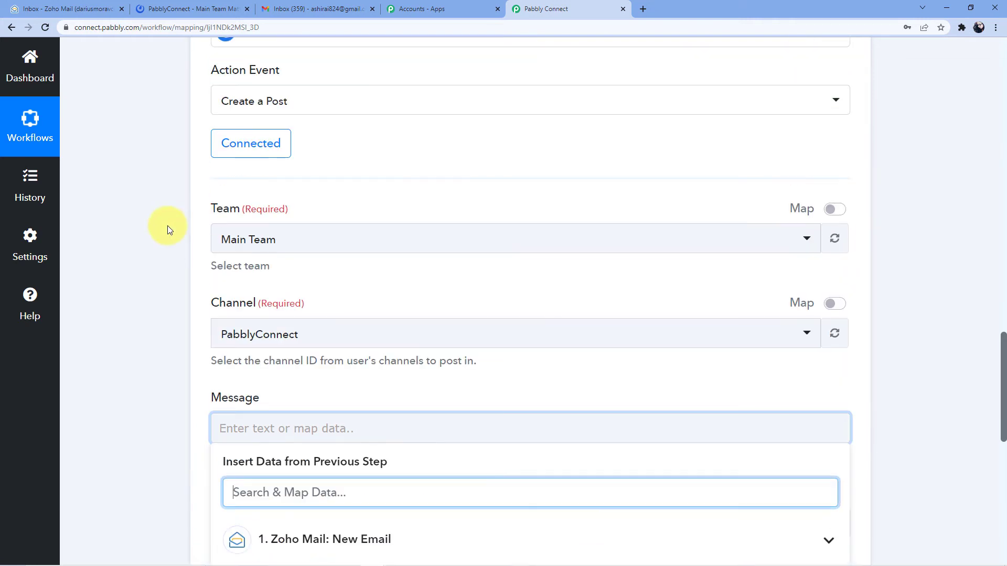
pyautogui.scroll(15, 168, 229)
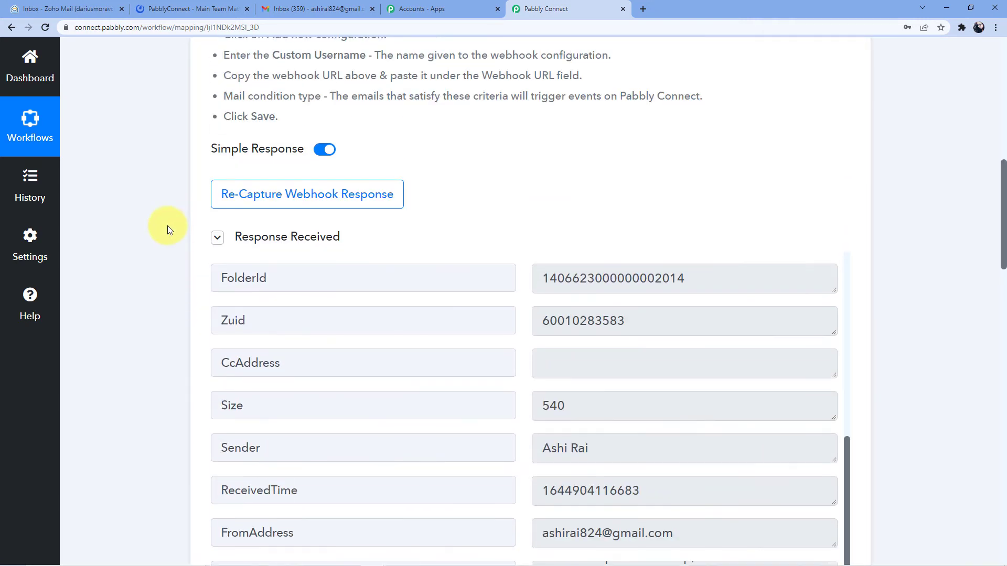
pyautogui.scroll(3, 345, 362)
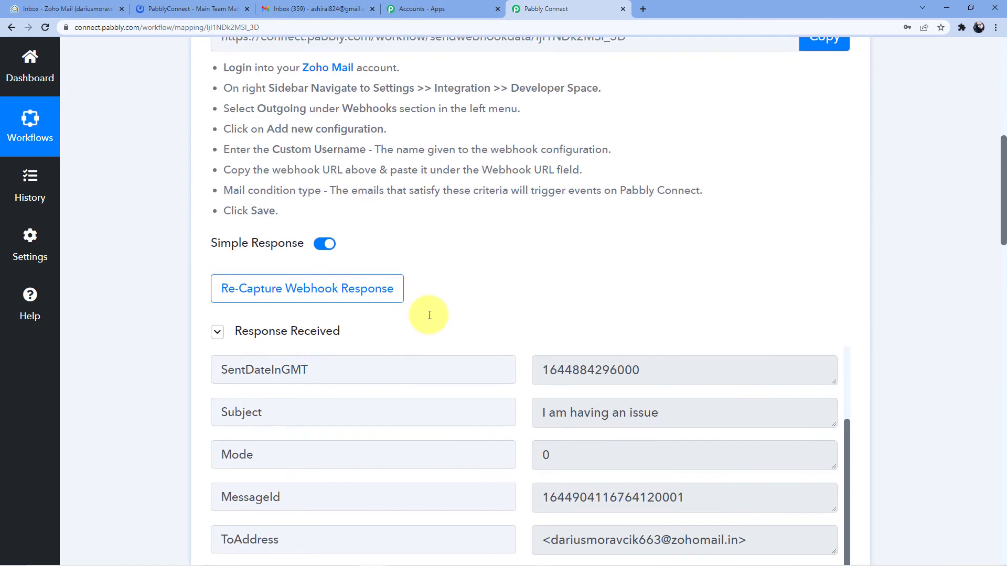
pyautogui.scroll(-7, 427, 315)
pyautogui.scroll(3, 462, 226)
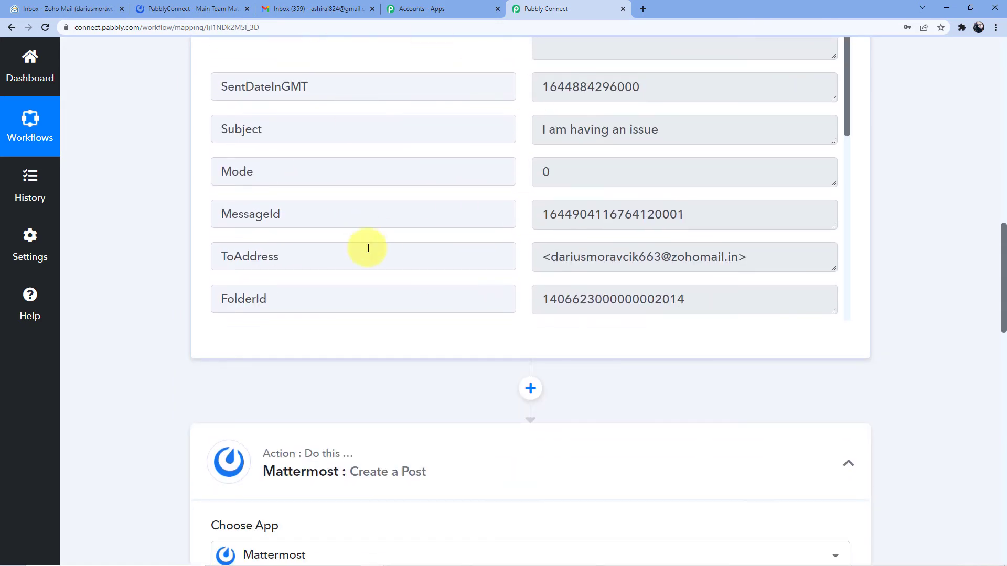
pyautogui.scroll(-5, 367, 278)
pyautogui.scroll(-6, 339, 351)
pyautogui.scroll(-10, 338, 350)
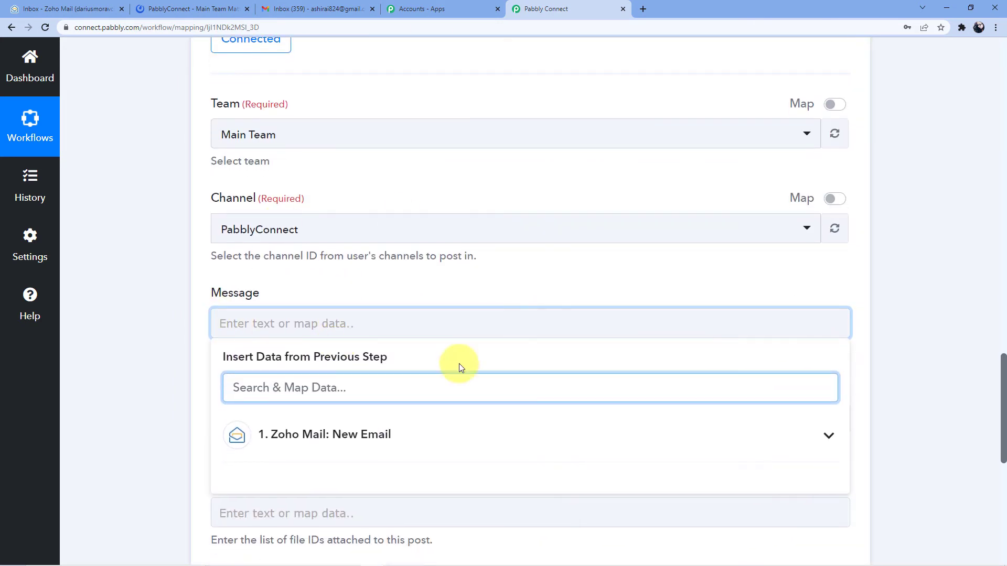
pyautogui.scroll(2, 293, 276)
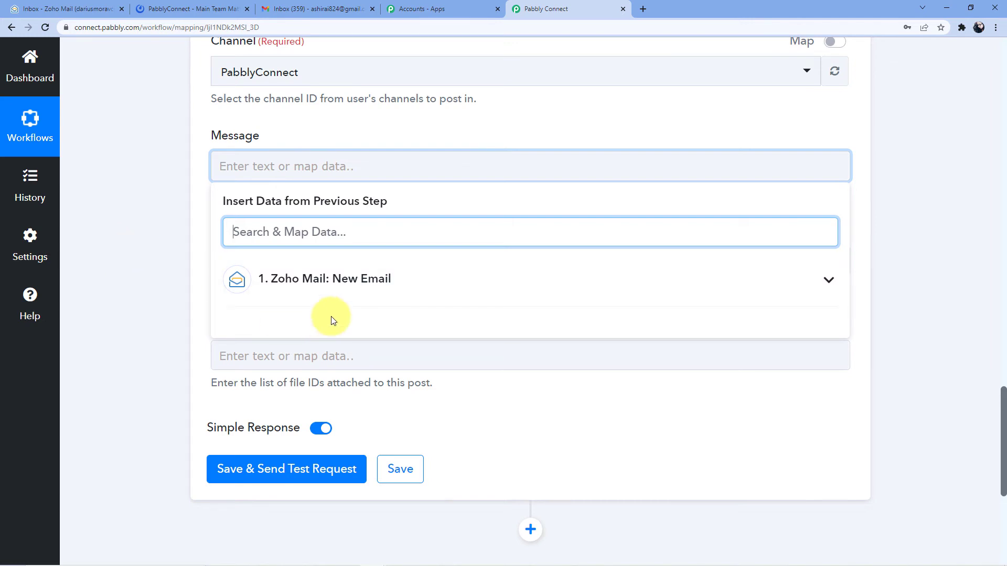
# Map the Zoho Mail Sender into the Message, followed by the text "sent a mail regarding an issue.. the mail is".
pyautogui.click(331, 292)
pyautogui.scroll(-5, 374, 305)
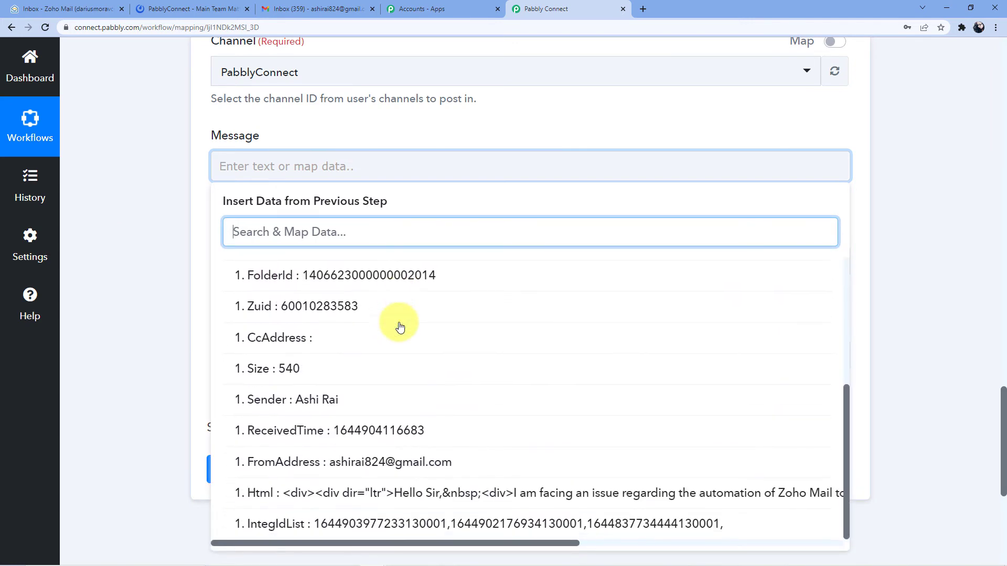
pyautogui.click(325, 404)
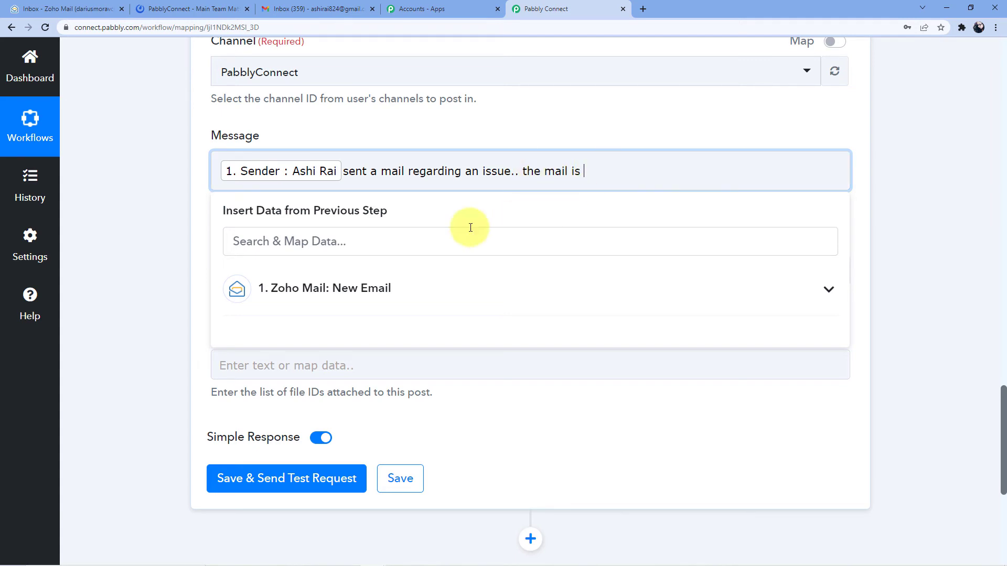
pyautogui.click(351, 289)
pyautogui.scroll(-5, 383, 325)
pyautogui.scroll(2, 398, 367)
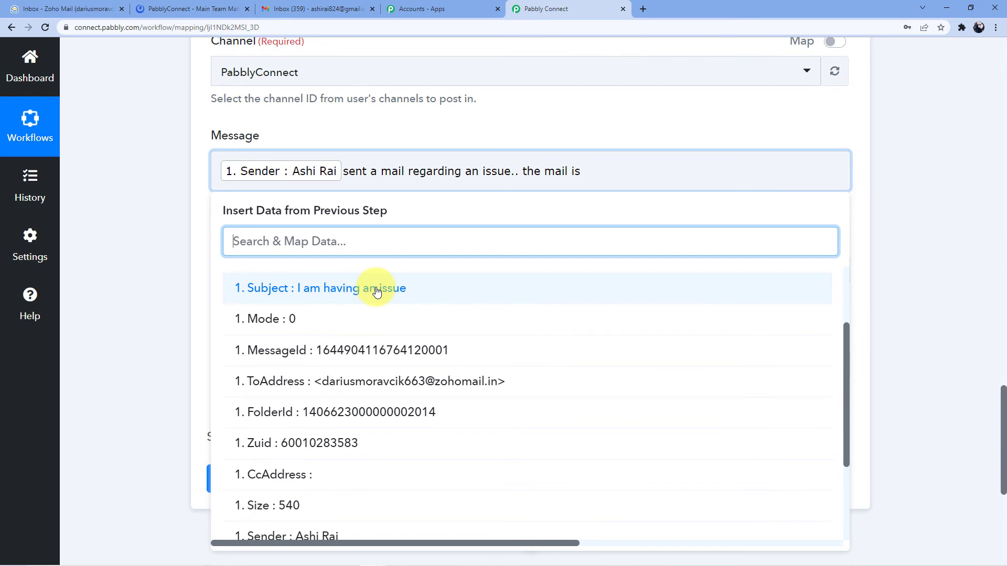
pyautogui.scroll(-3, 394, 325)
pyautogui.scroll(4, 395, 358)
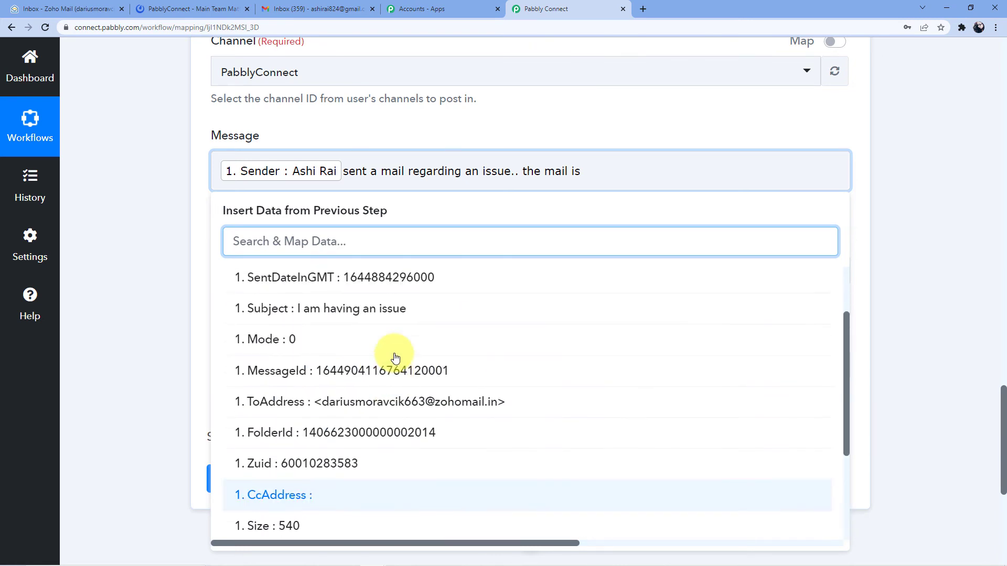
pyautogui.scroll(-3, 395, 358)
pyautogui.scroll(-1, 395, 359)
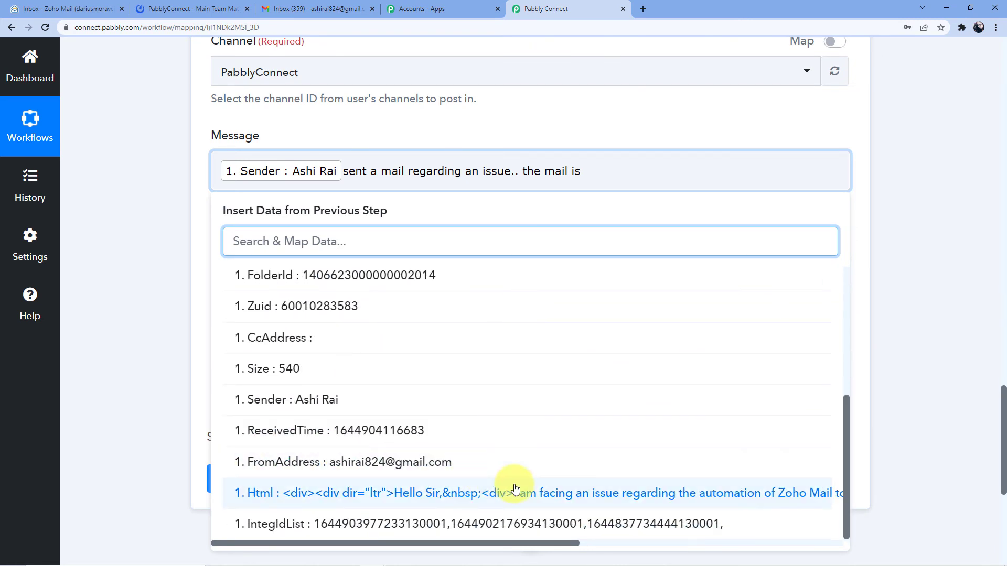
pyautogui.click(619, 507)
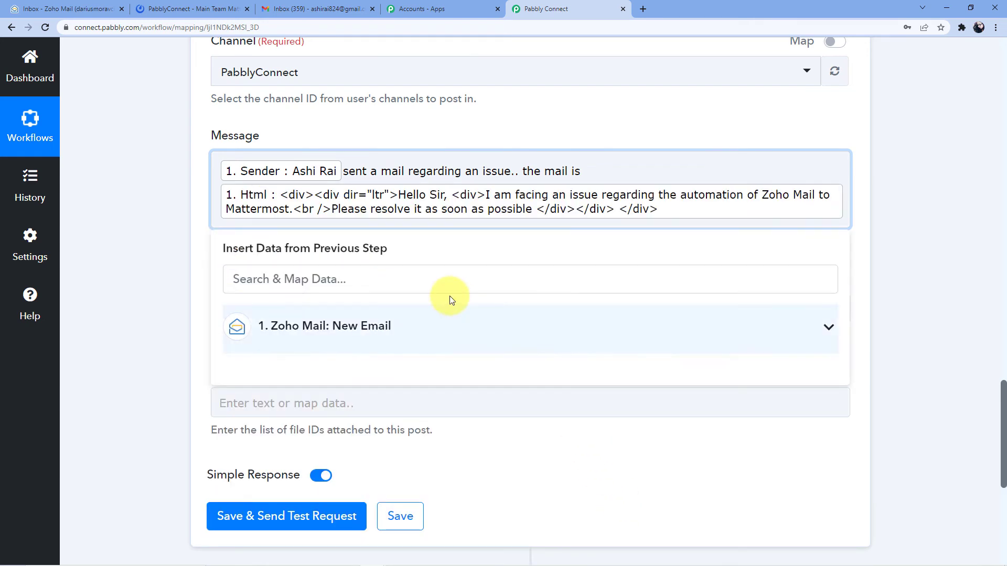
pyautogui.click(404, 199)
pyautogui.press('BackSpace')
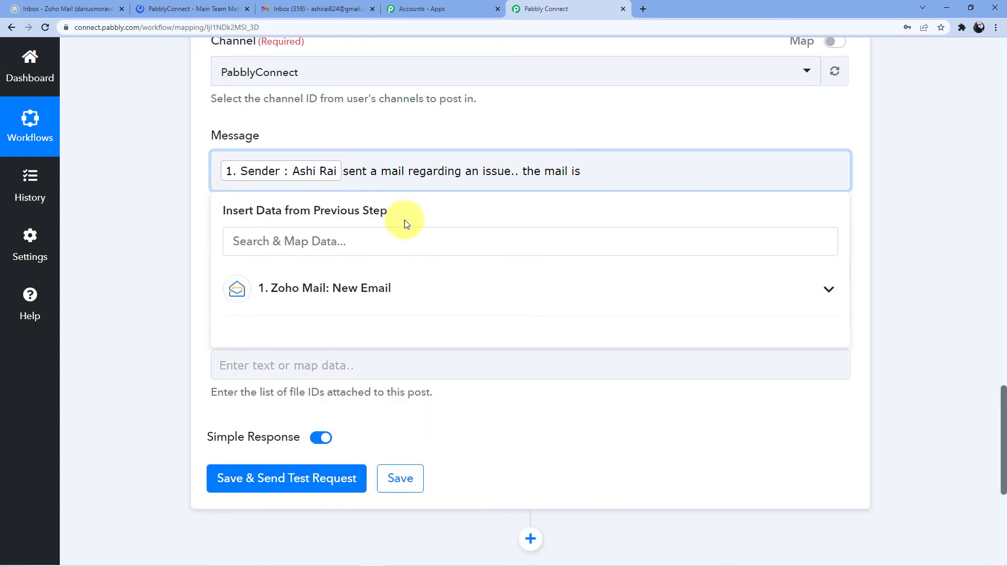
# Map the Zoho Mail Summary field at the end of the Message and close the mapping list.
pyautogui.click(337, 288)
pyautogui.scroll(2, 397, 397)
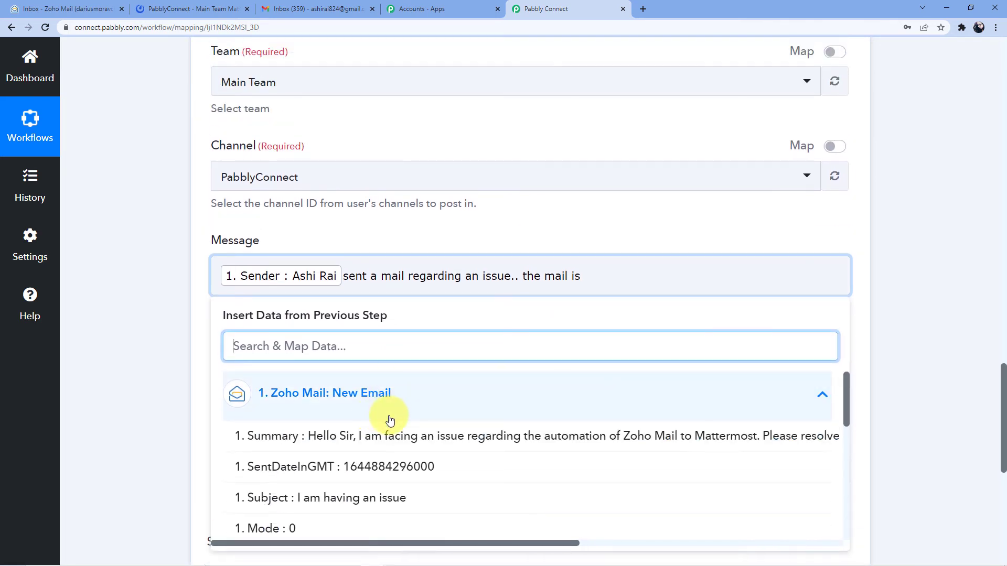
pyautogui.click(409, 386)
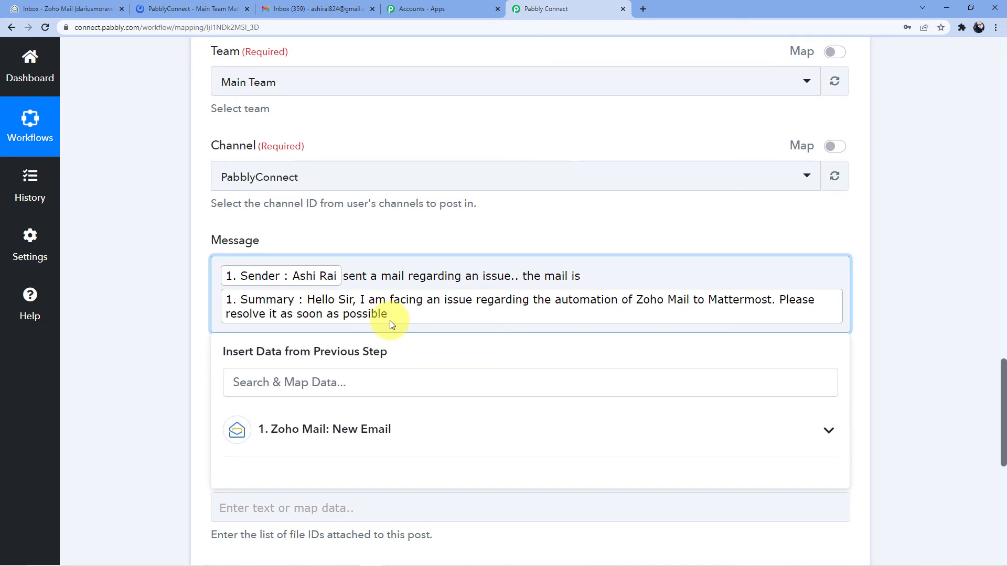
pyautogui.scroll(-1, 389, 320)
pyautogui.click(142, 292)
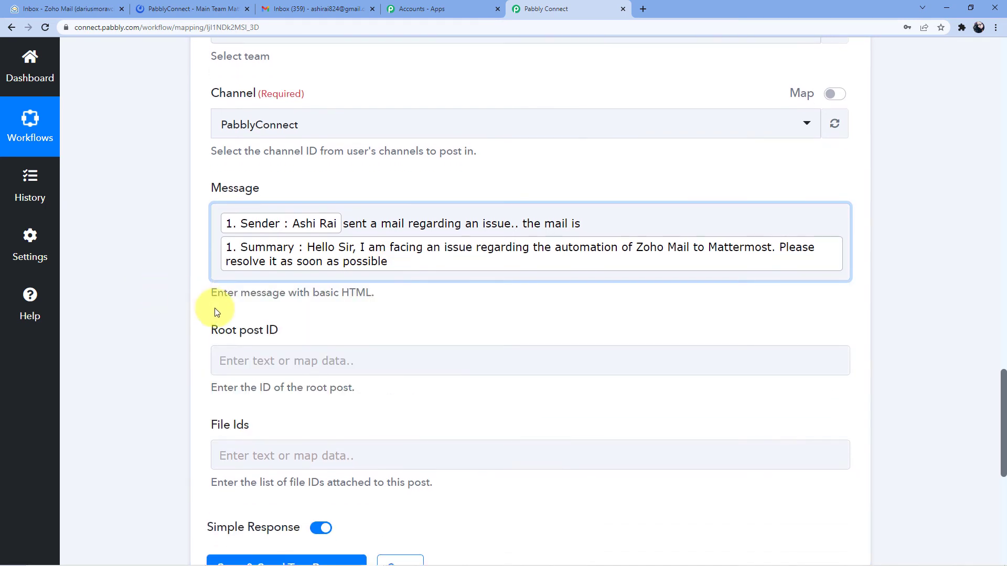
# Save the Create a Post action and send a test request.
pyautogui.scroll(-3, 217, 313)
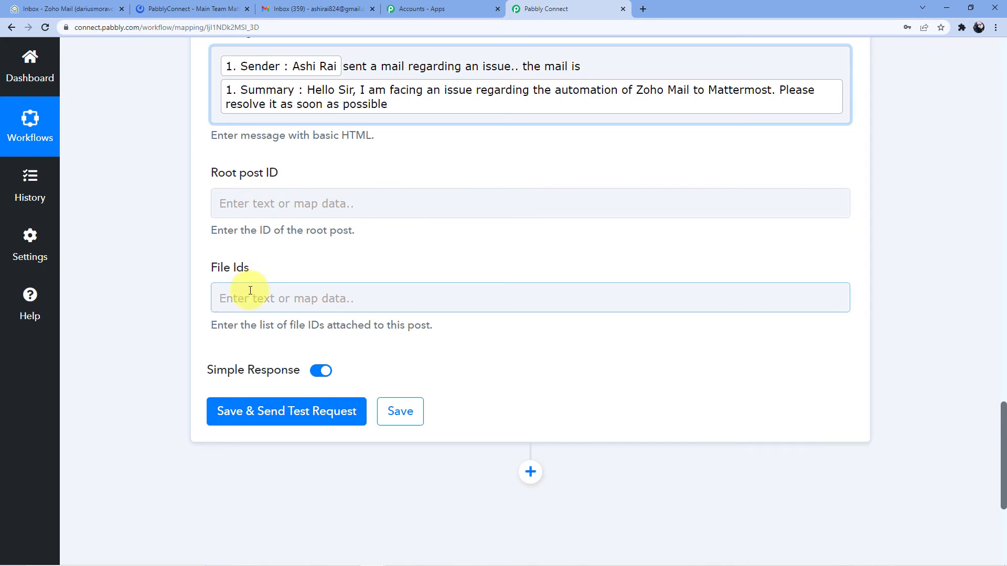
pyautogui.scroll(-3, 145, 322)
pyautogui.click(246, 264)
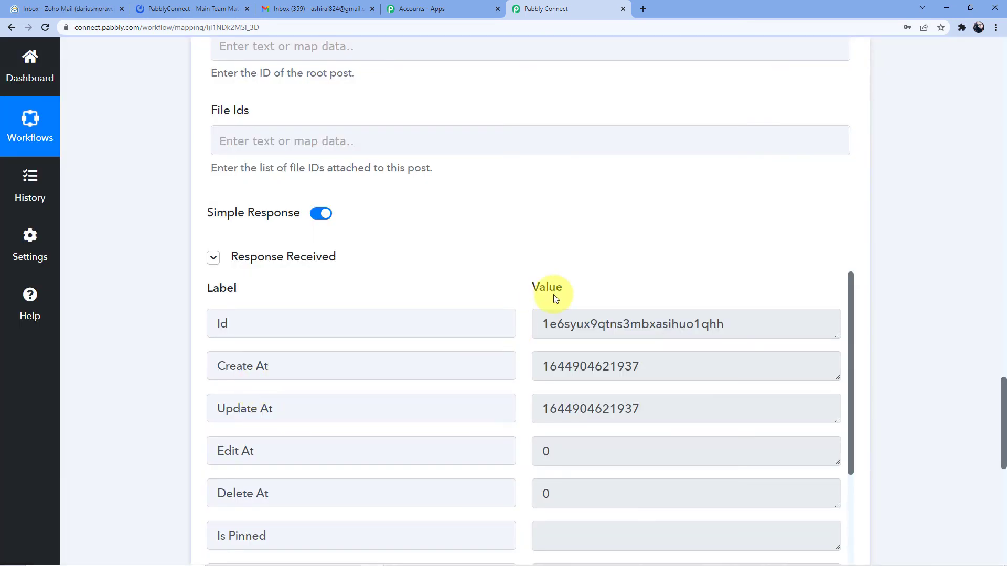
# Review the test response, then switch to Mattermost and check the new post in the PabblyConnect channel.
pyautogui.scroll(-2, 513, 341)
pyautogui.scroll(2, 499, 383)
pyautogui.scroll(-7, 619, 331)
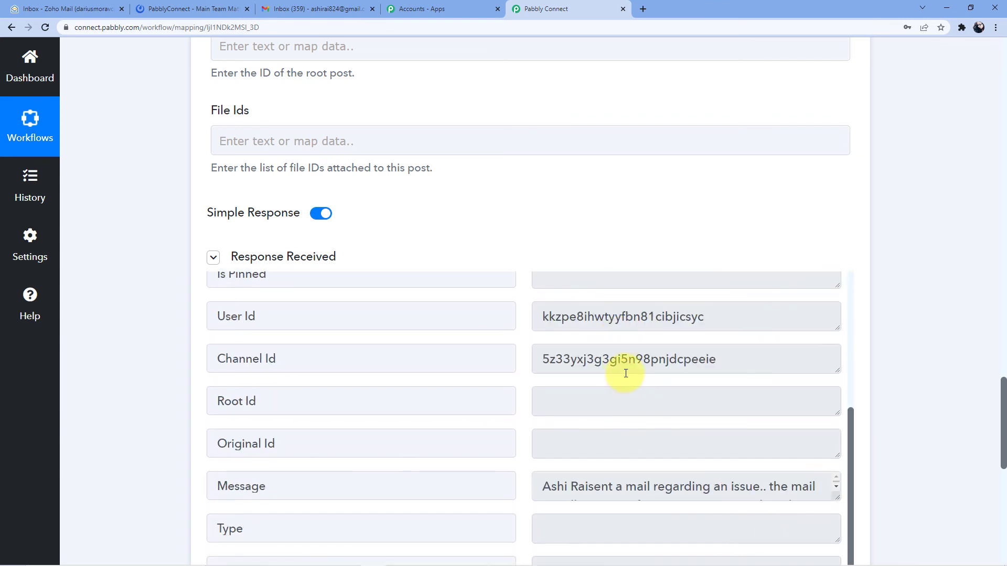
pyautogui.click(193, 9)
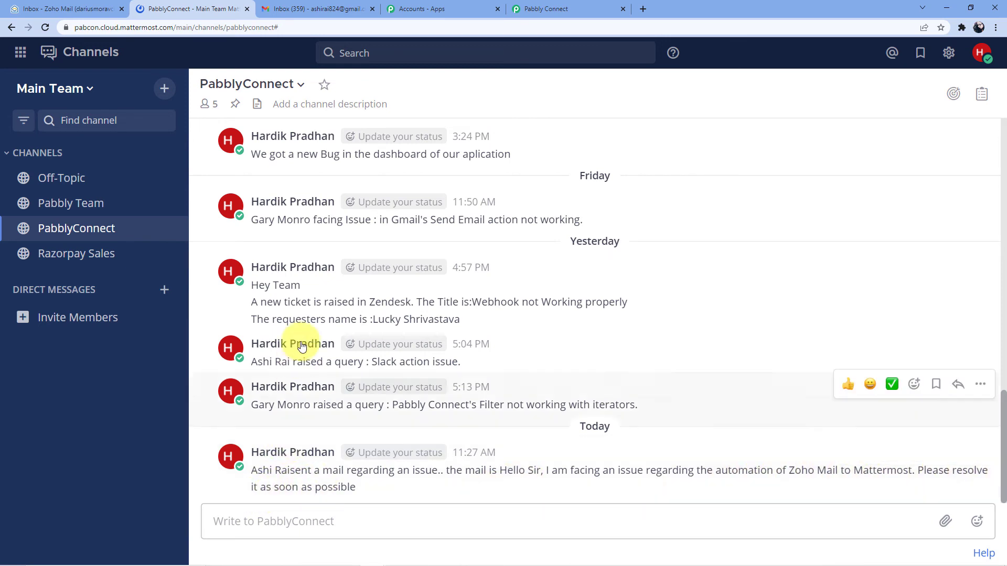
# Switch to Pabbly Connect and insert a space between the mapped Sender and "sent" in the Message.
pyautogui.click(594, 4)
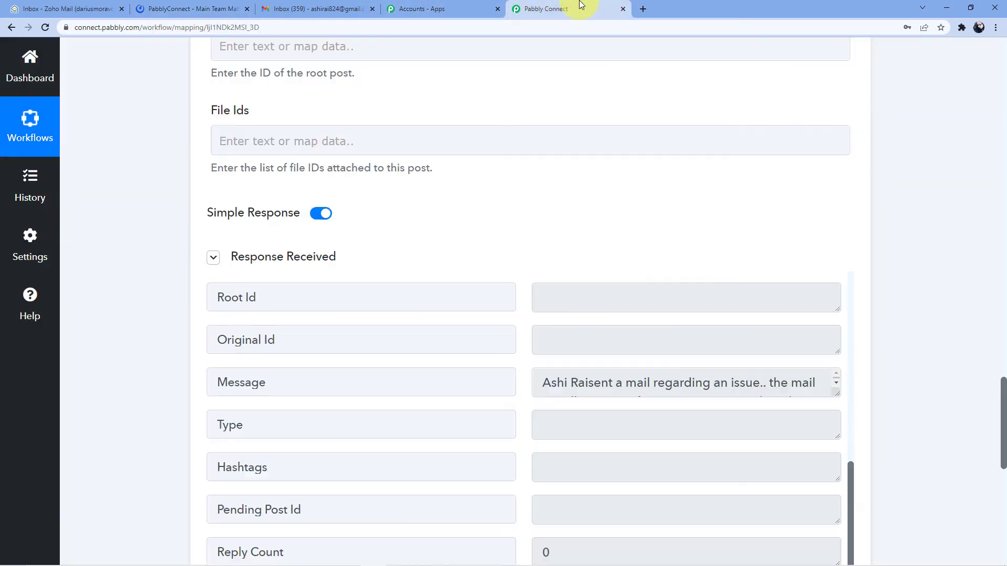
pyautogui.scroll(6, 336, 262)
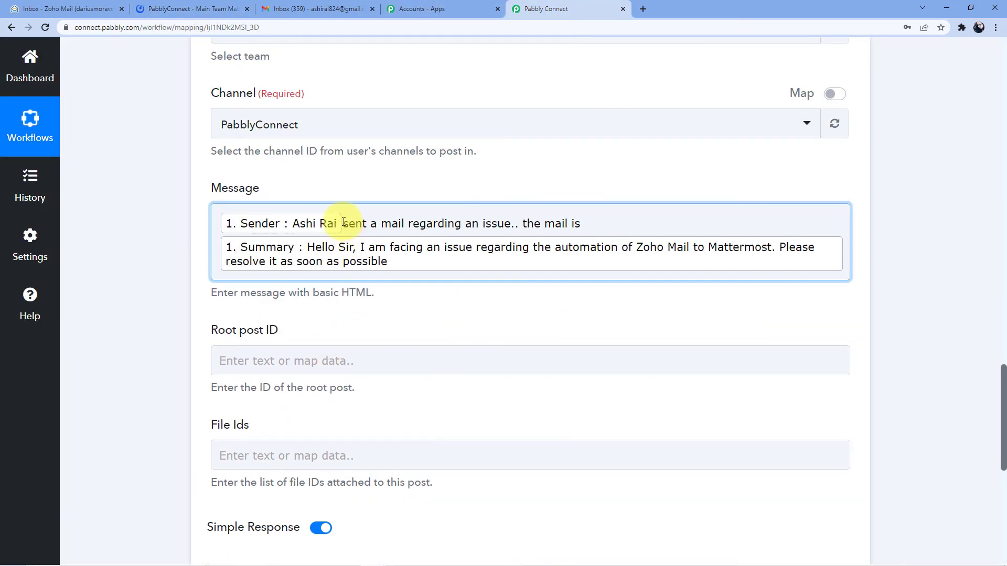
pyautogui.click(343, 223)
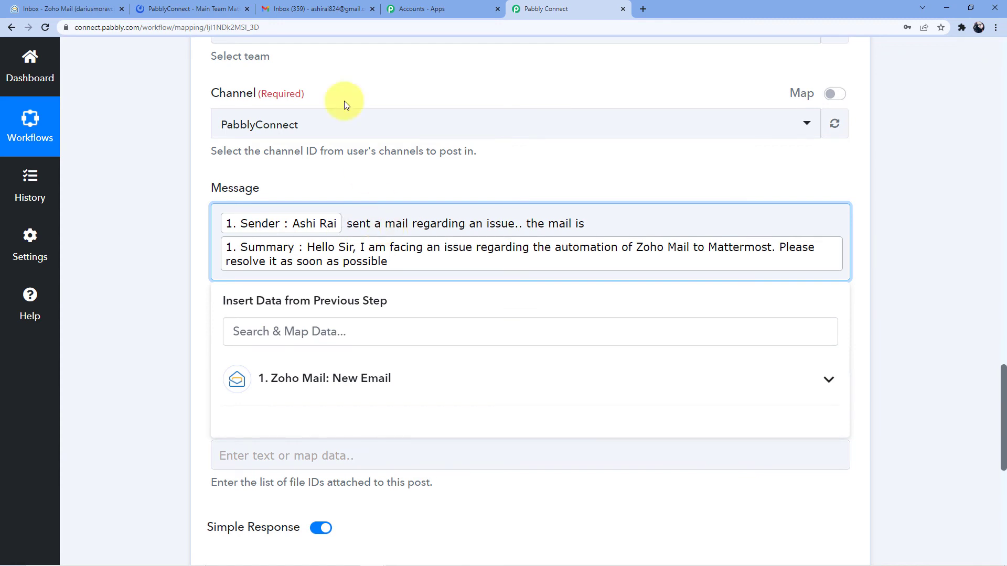
# Switch to Gmail and start composing a new email.
pyautogui.click(191, 9)
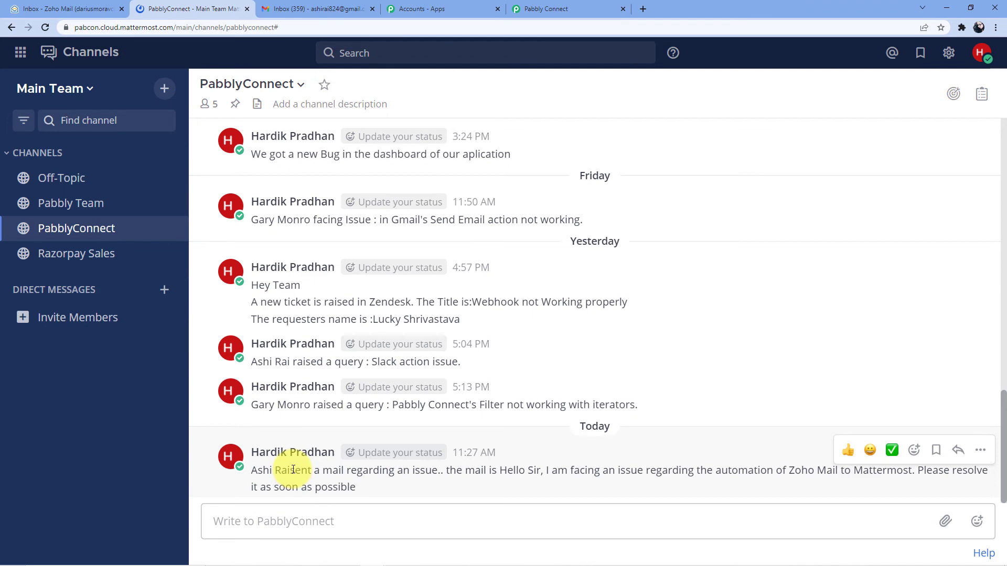
pyautogui.click(458, 7)
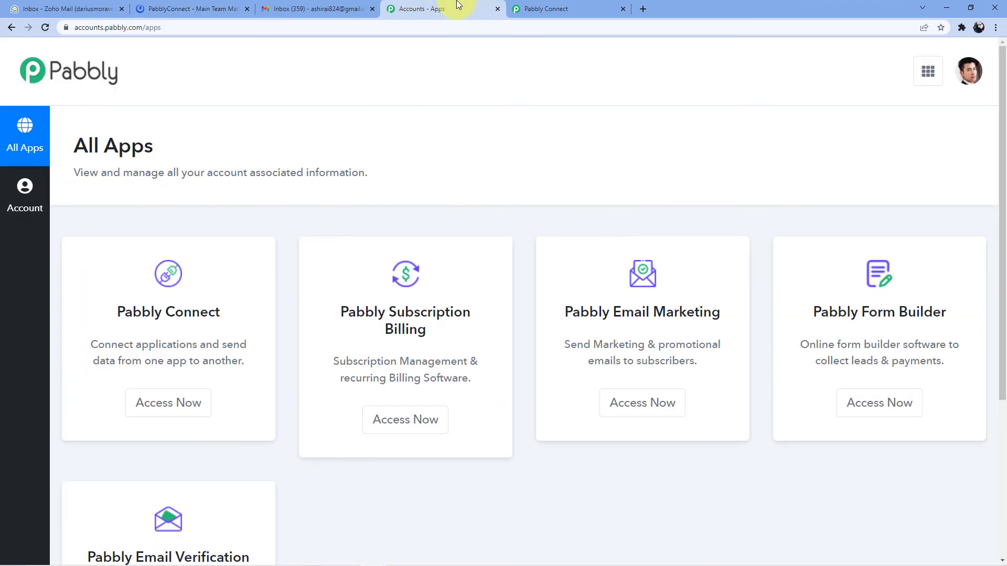
pyautogui.click(278, 5)
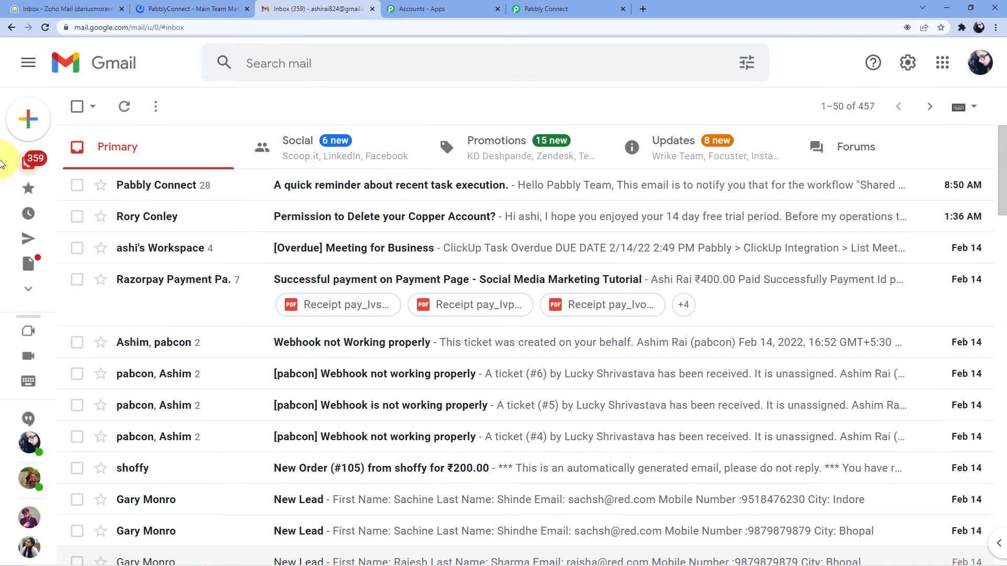
pyautogui.click(79, 119)
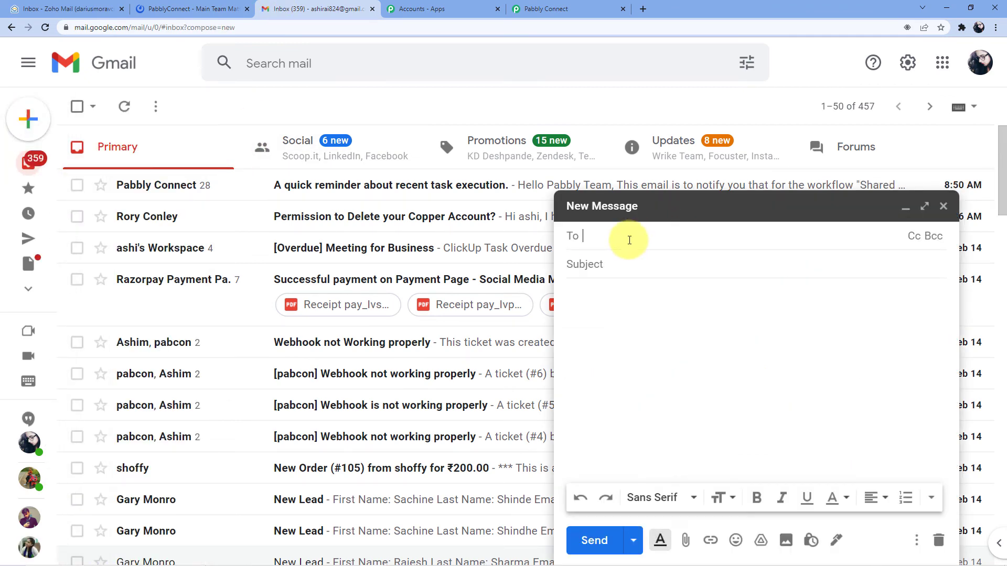
pyautogui.write('https://pabcon.cloud.mattermost.com/')
pyautogui.press('BackSpace')
pyautogui.press('BackSpace')
pyautogui.press('BackSpace')
pyautogui.press('BackSpace')
pyautogui.press('BackSpace')
pyautogui.press('BackSpace')
pyautogui.press('BackSpace')
pyautogui.press('BackSpace')
pyautogui.press('BackSpace')
pyautogui.press('BackSpace')
pyautogui.press('BackSpace')
pyautogui.press('BackSpace')
pyautogui.press('BackSpace')
pyautogui.press('BackSpace')
pyautogui.press('BackSpace')
pyautogui.press('BackSpace')
pyautogui.press('BackSpace')
pyautogui.press('BackSpace')
pyautogui.press('BackSpace')
pyautogui.press('BackSpace')
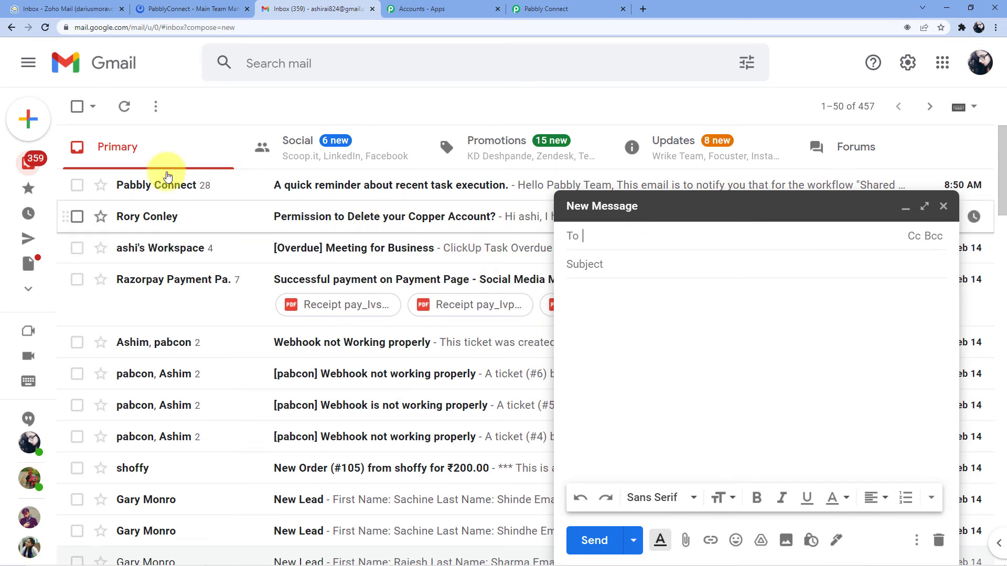
# Copy the recipient's email address from the sent mail "I am having an issue" and paste it as the new message's recipient.
pyautogui.click(28, 243)
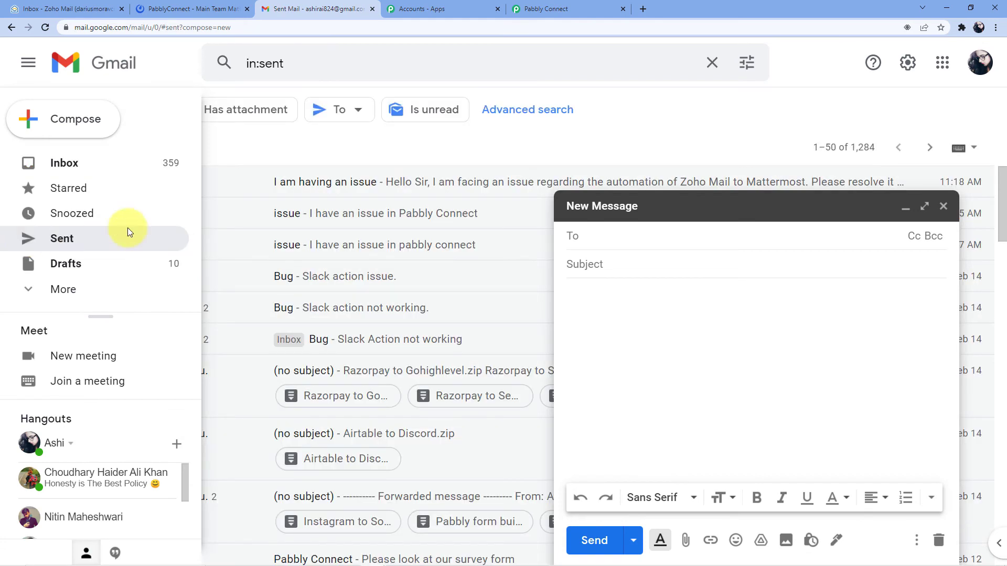
pyautogui.click(188, 190)
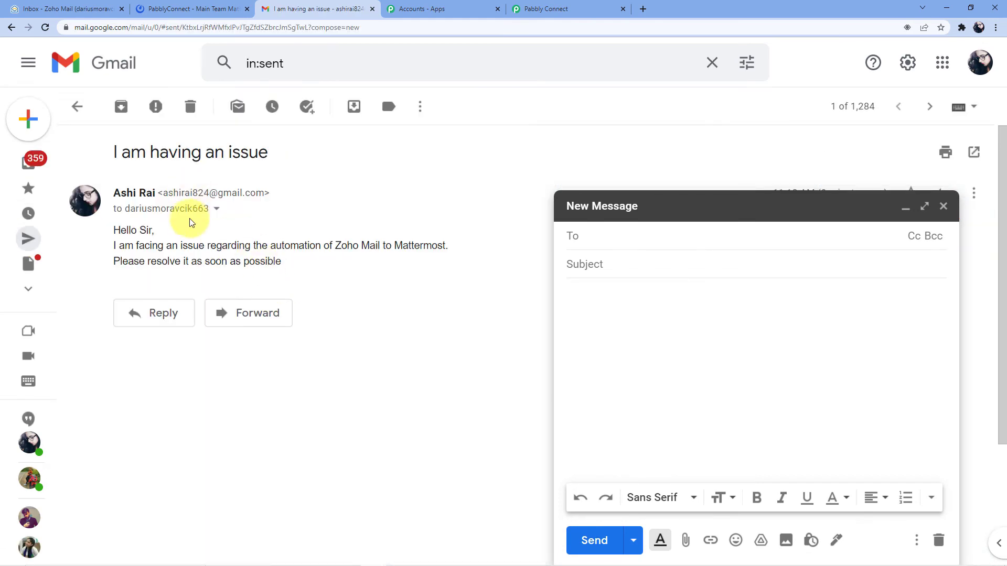
pyautogui.click(216, 208)
pyautogui.moveTo(293, 251); pyautogui.dragTo(454, 258)
pyautogui.rightClick(454, 258)
pyautogui.click(472, 257)
pyautogui.click(34, 175)
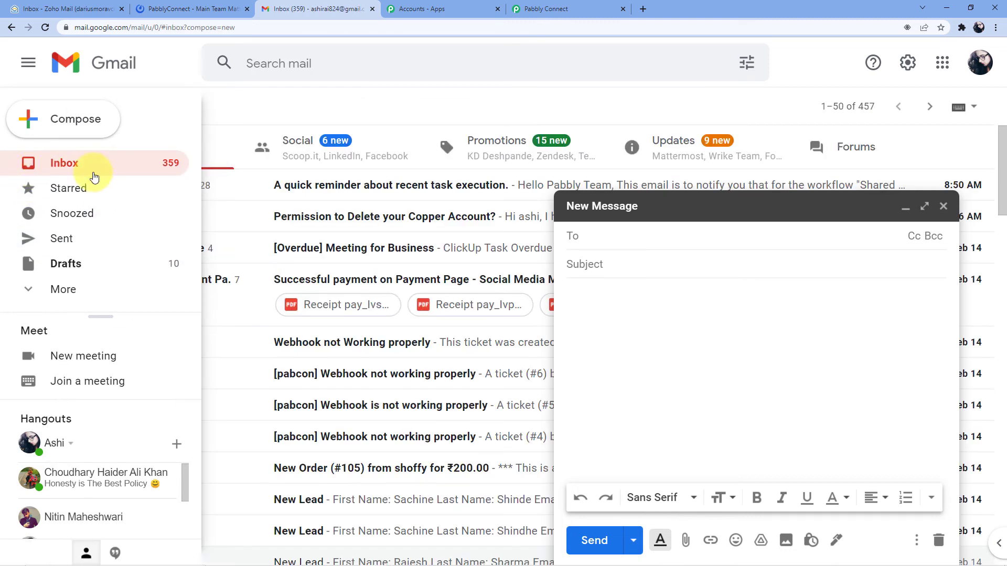
pyautogui.click(595, 237)
pyautogui.hotkey('ctrl', 'v')
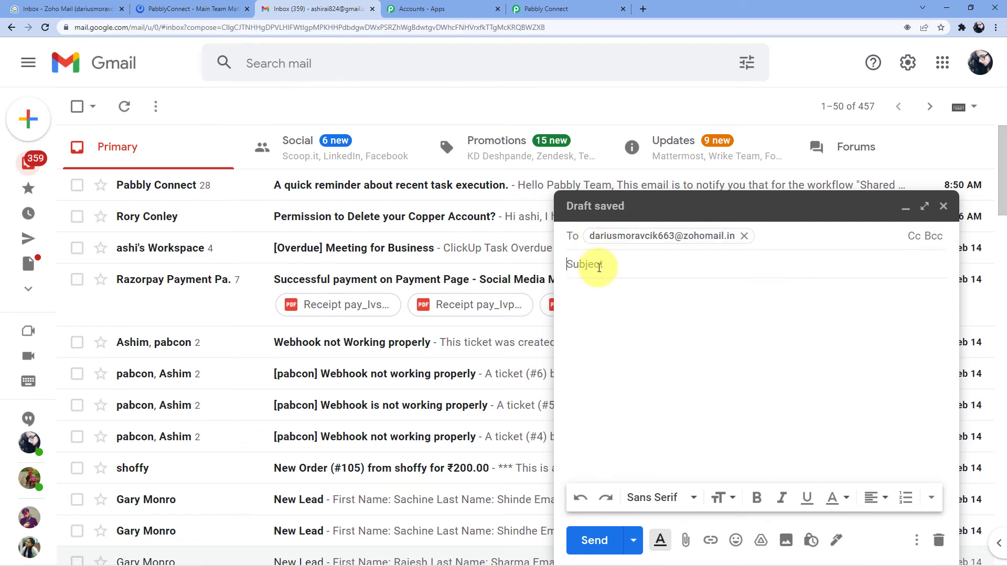
# Enter the subject "I am having a bug" and begin the email body with "Hello Sir,".
pyautogui.click(644, 267)
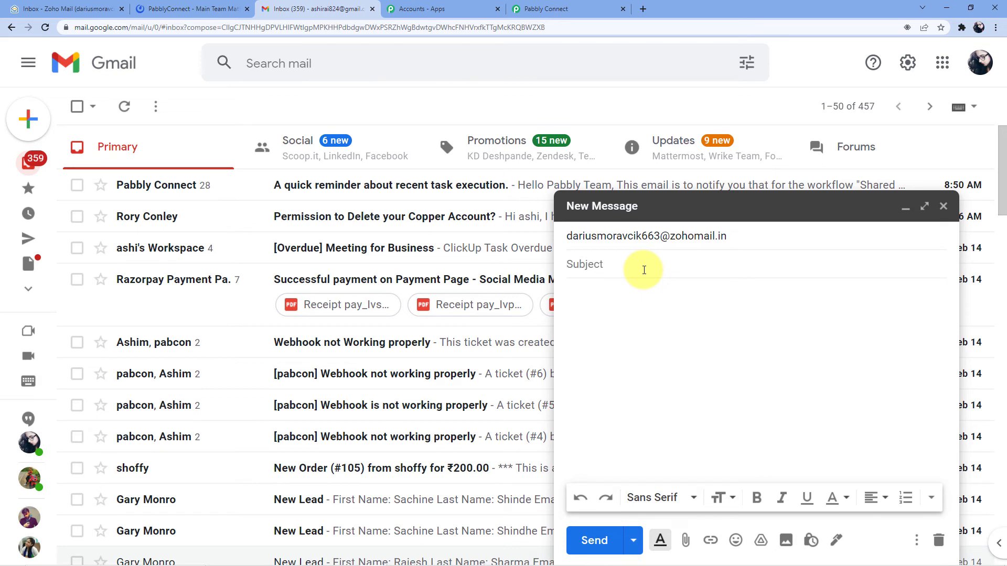
pyautogui.write('I am having a bug')
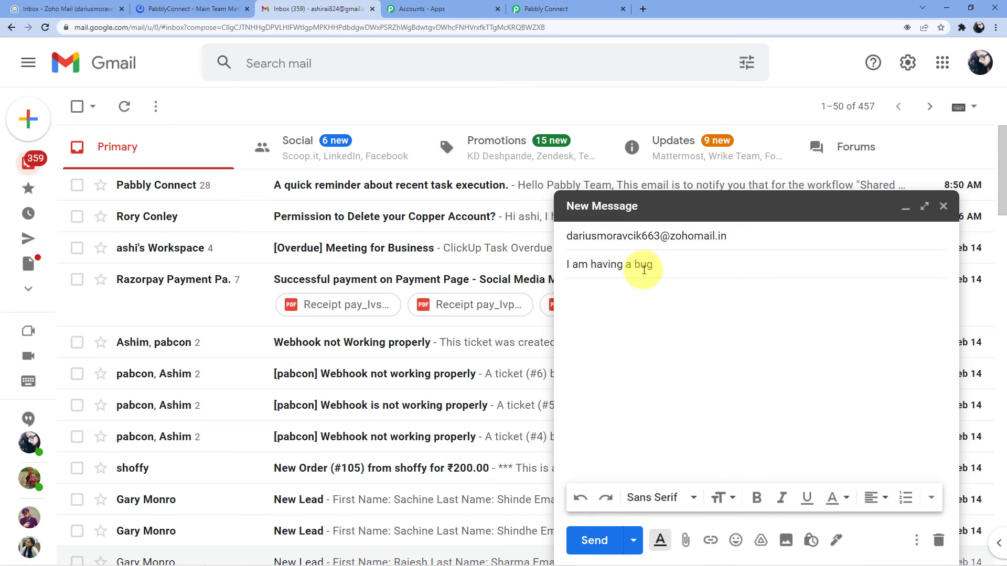
pyautogui.click(613, 292)
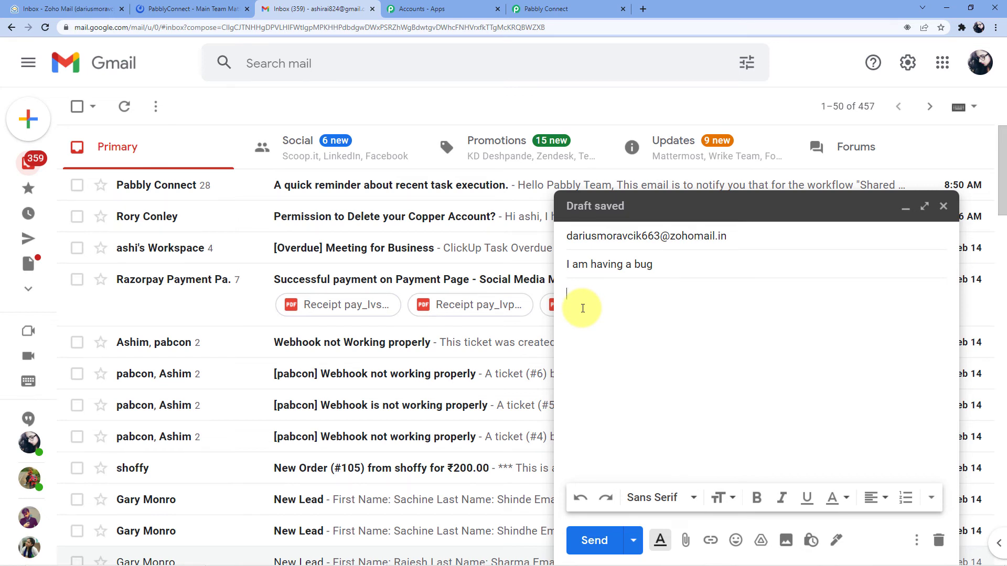
pyautogui.write('Hello Sir,')
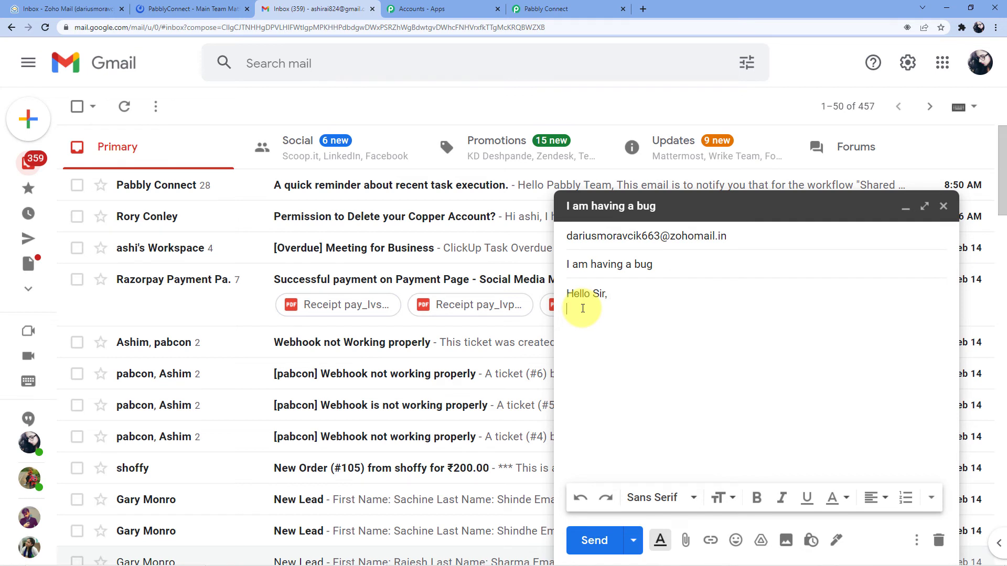
# Write "I am having a bug in my system and i want you to please look after it as soon as possible.." and send the email.
pyautogui.write('I am having a bug in my')
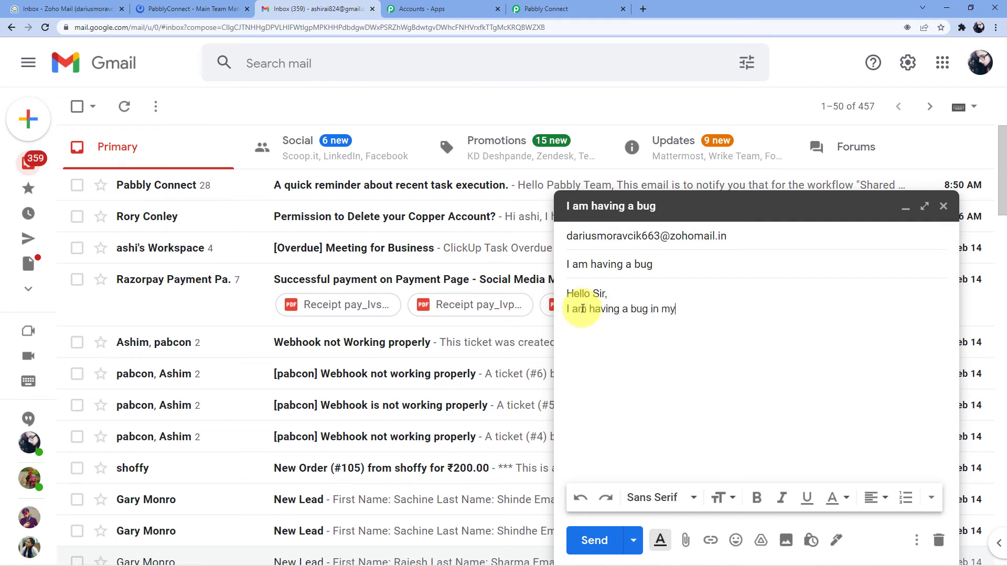
pyautogui.write(' system and i want you to please ')
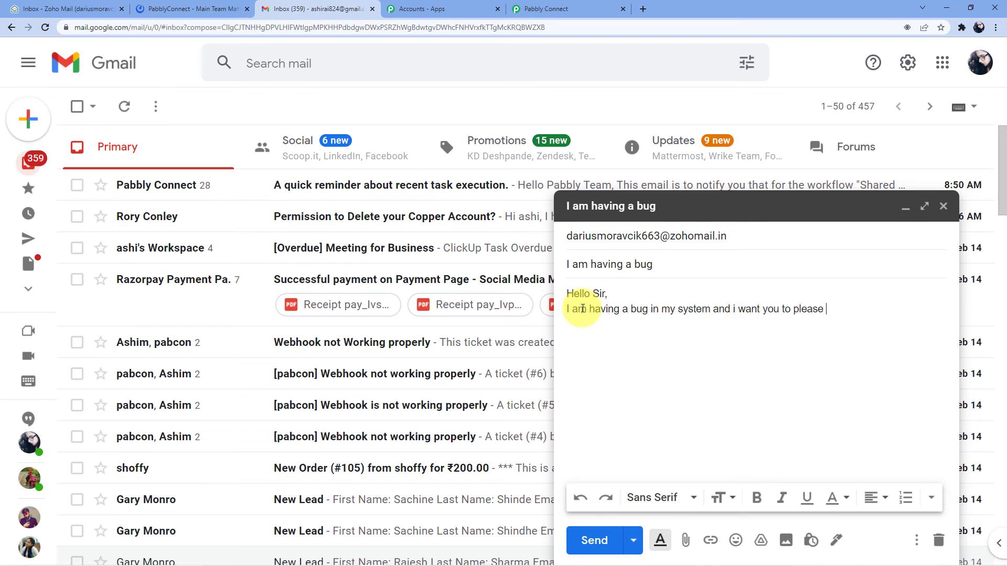
pyautogui.write('look after it as so')
pyautogui.press('BackSpace')
pyautogui.press('BackSpace')
pyautogui.write('soon as possible')
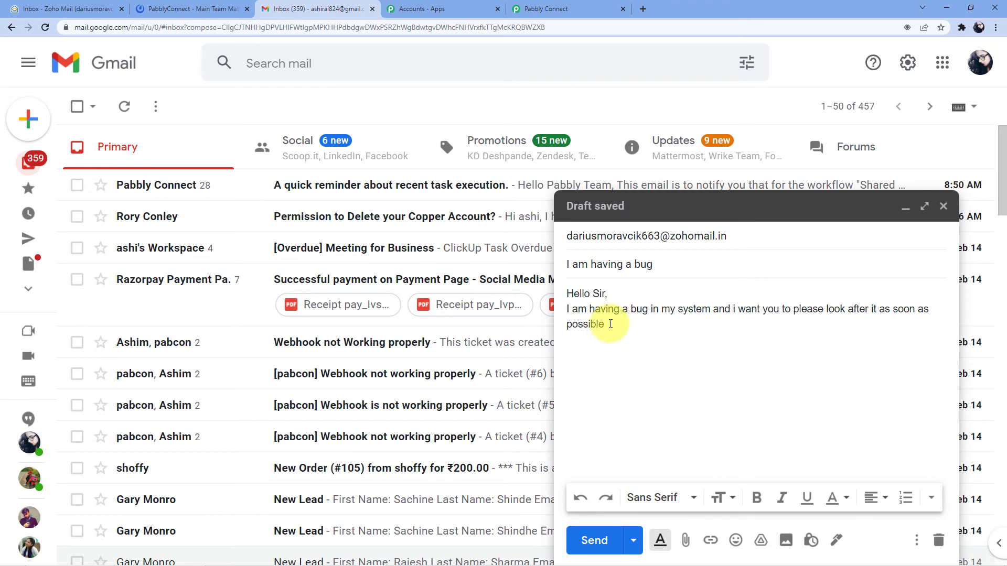
pyautogui.write('..')
pyautogui.click(579, 548)
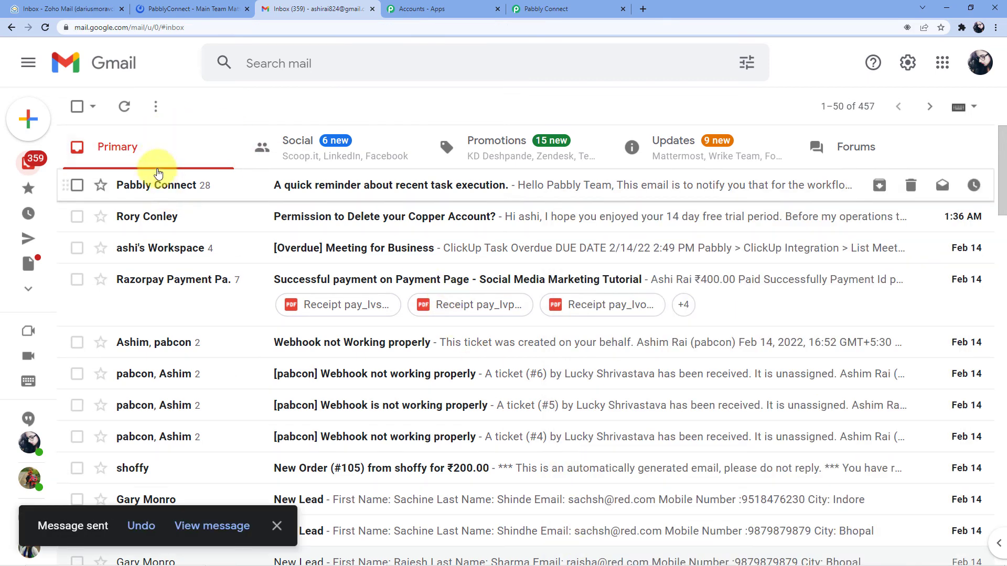
# Refresh the Zoho Mail inbox and open the "I am having a bug" email, then check the PabblyConnect channel in Mattermost for its post.
pyautogui.click(84, 6)
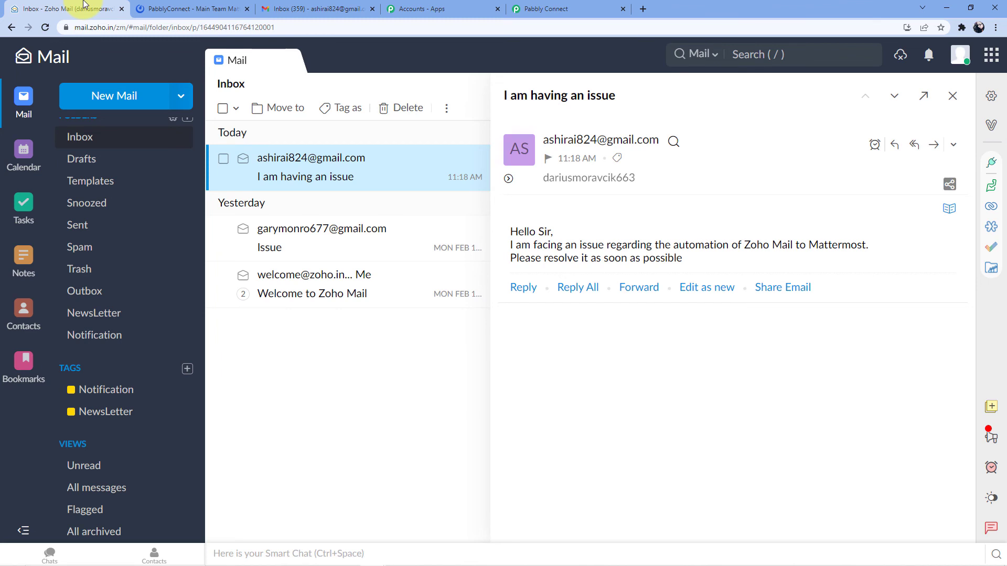
pyautogui.click(952, 96)
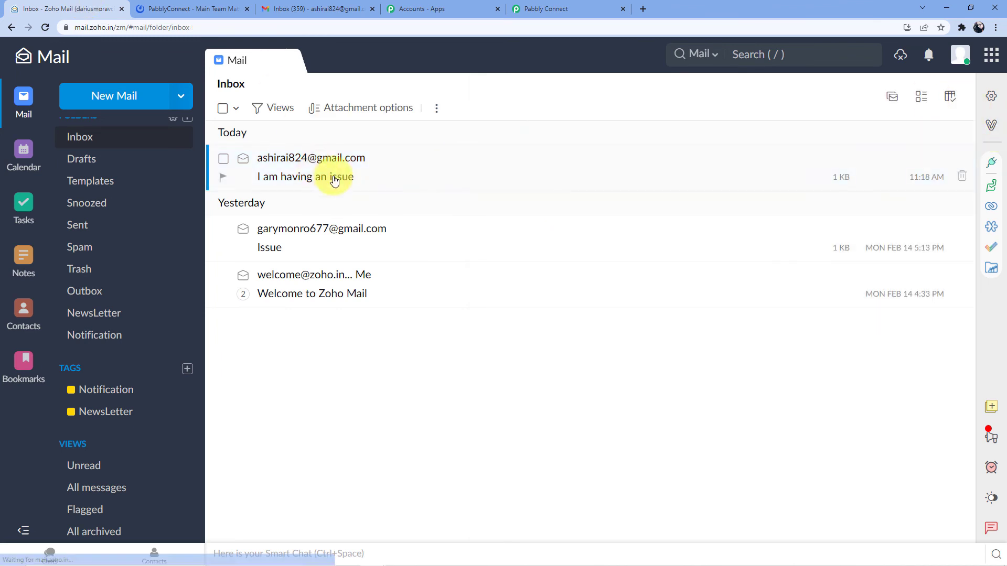
pyautogui.click(46, 28)
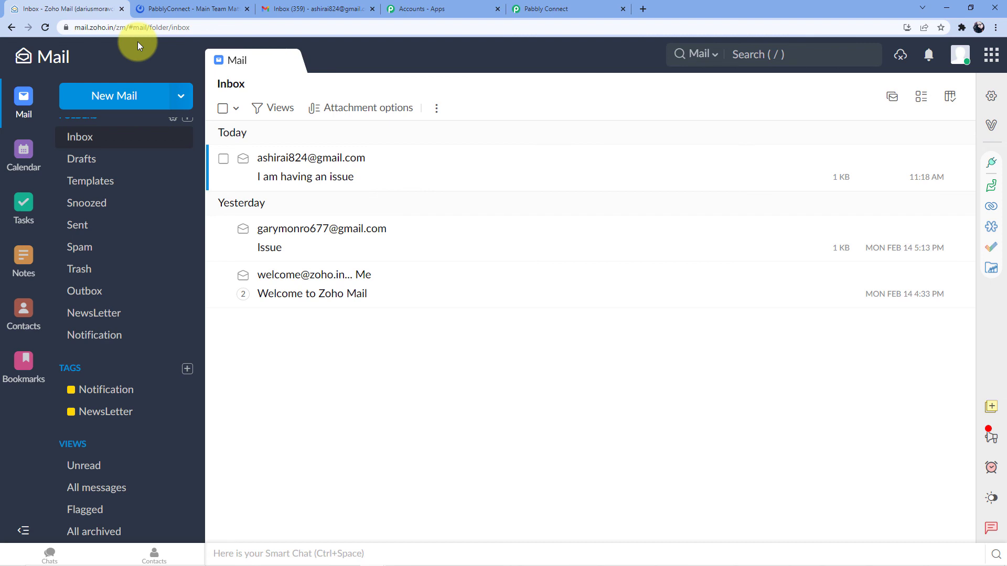
pyautogui.click(45, 27)
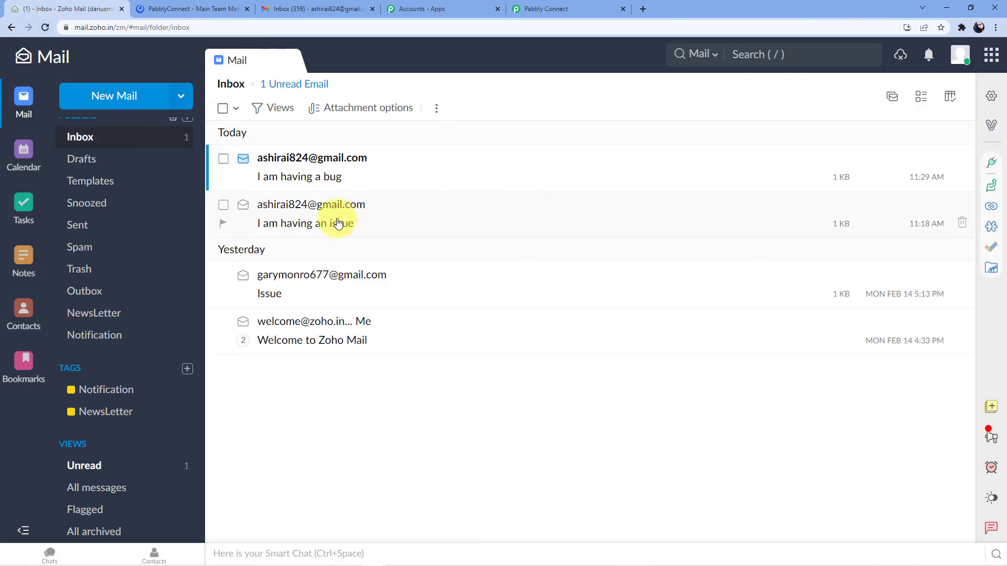
pyautogui.click(340, 175)
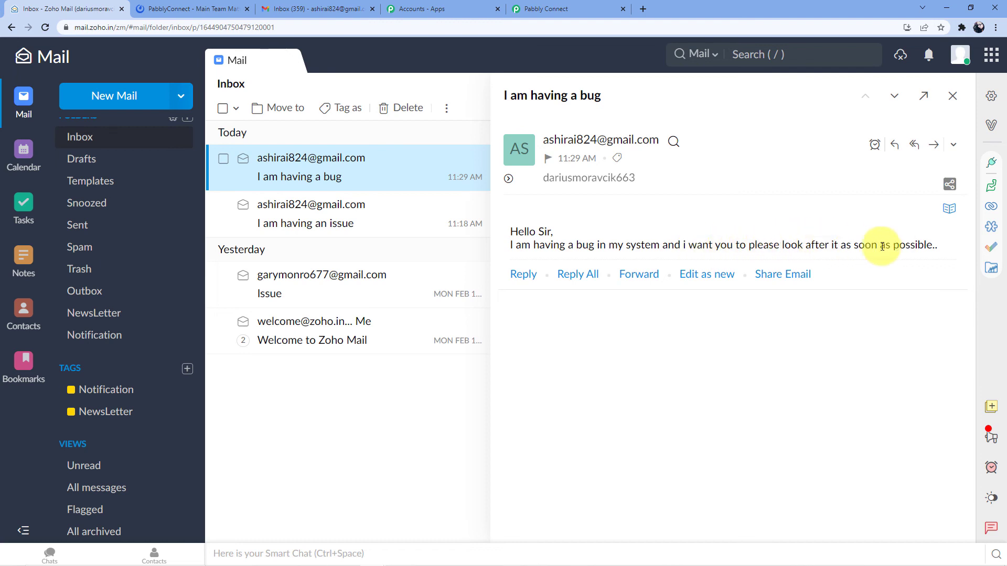
pyautogui.click(194, 7)
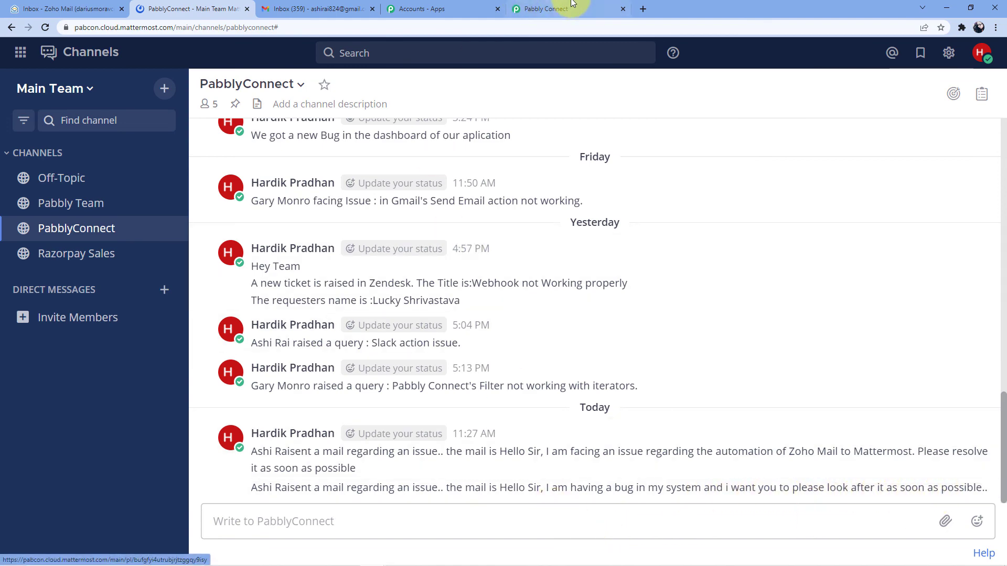
# Switch to Pabbly Connect and collapse the Zoho Mail trigger and the Mattermost action in the workflow.
pyautogui.click(555, 9)
pyautogui.scroll(10, 490, 400)
pyautogui.scroll(15, 491, 400)
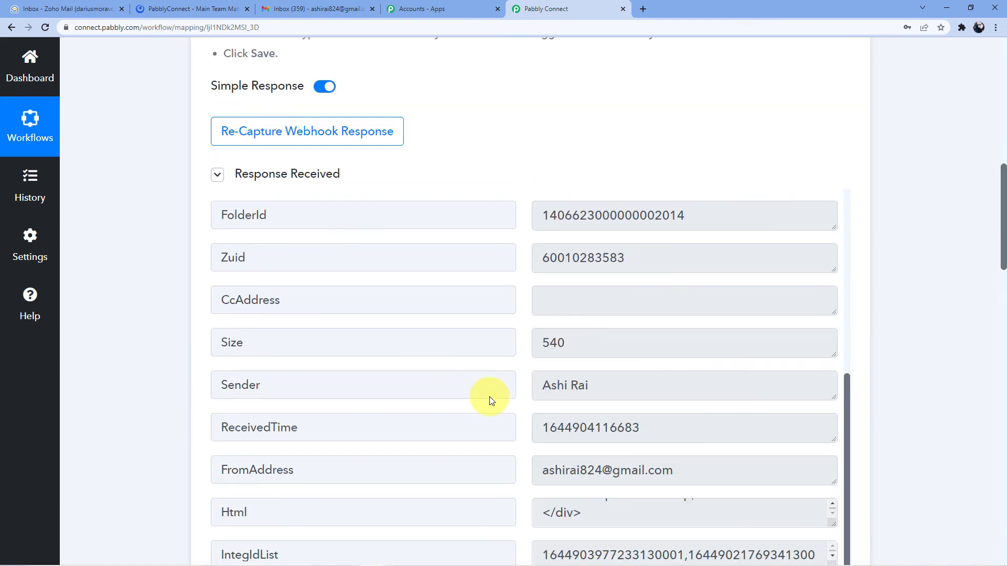
pyautogui.scroll(2, 491, 400)
pyautogui.click(479, 288)
pyautogui.scroll(-3, 479, 294)
pyautogui.click(480, 249)
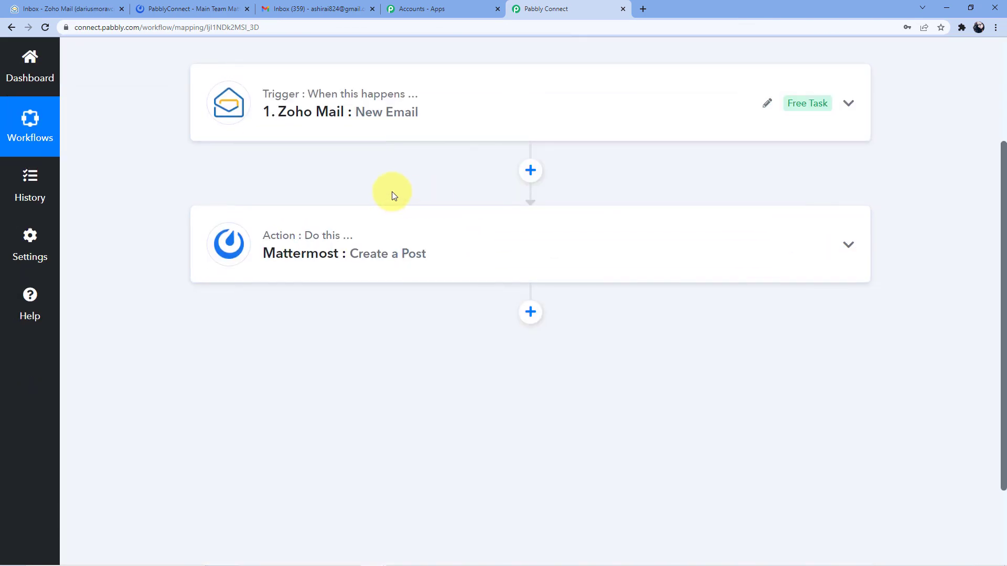